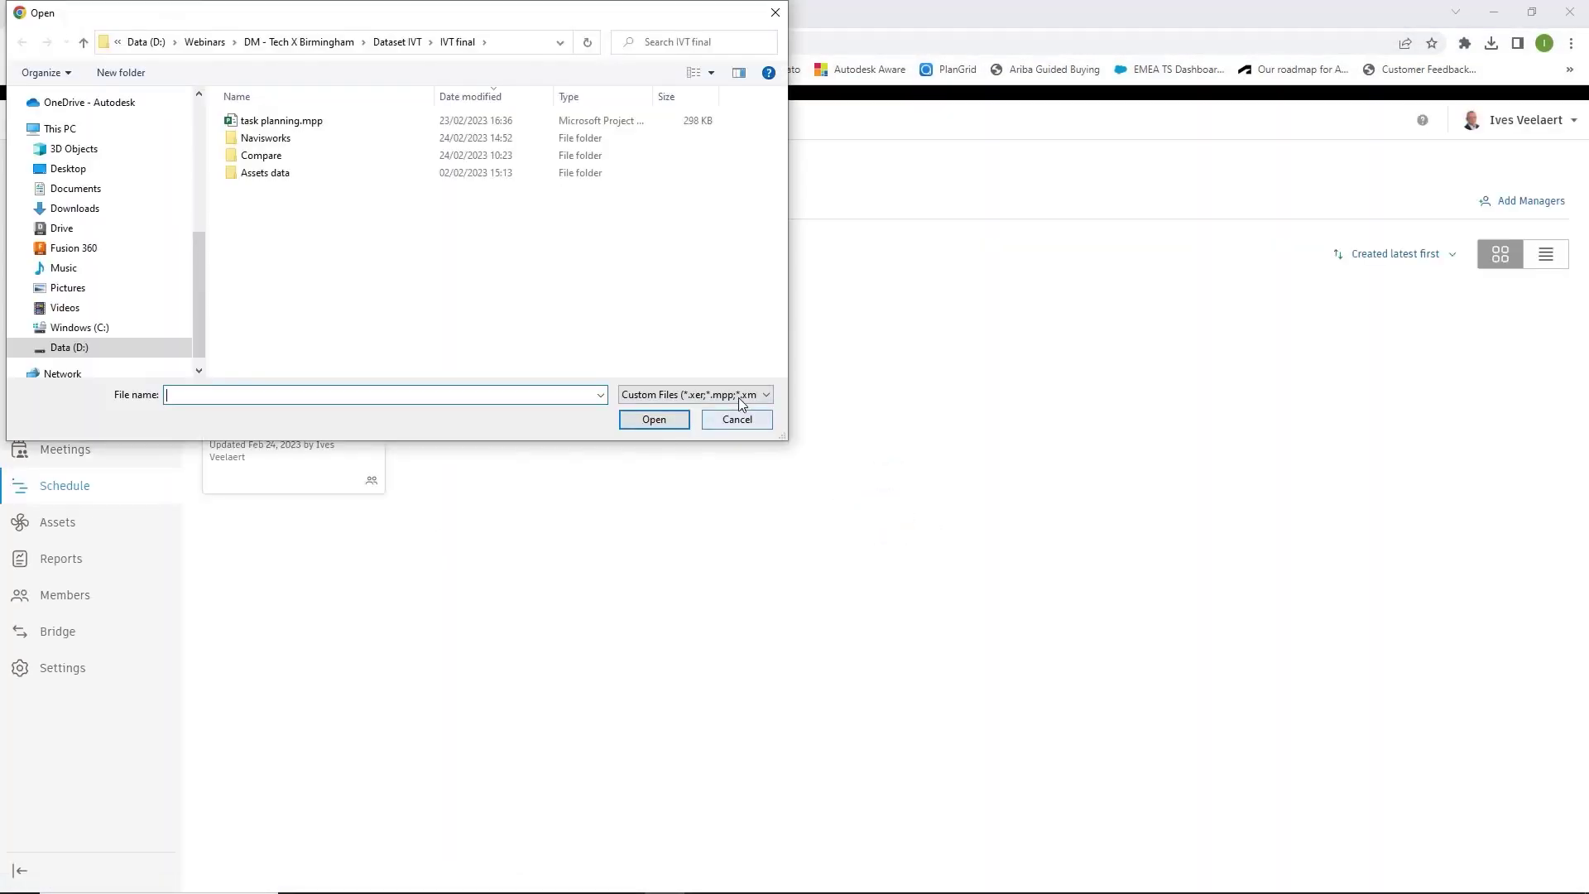
- Dismiss the file picker and open the Master Plan schedule
{"action": "left_click", "coordinate": [737, 397]}
{"action": "left_click", "coordinate": [683, 424]}
{"action": "key", "text": "Escape"}
{"action": "left_click", "coordinate": [287, 365]}
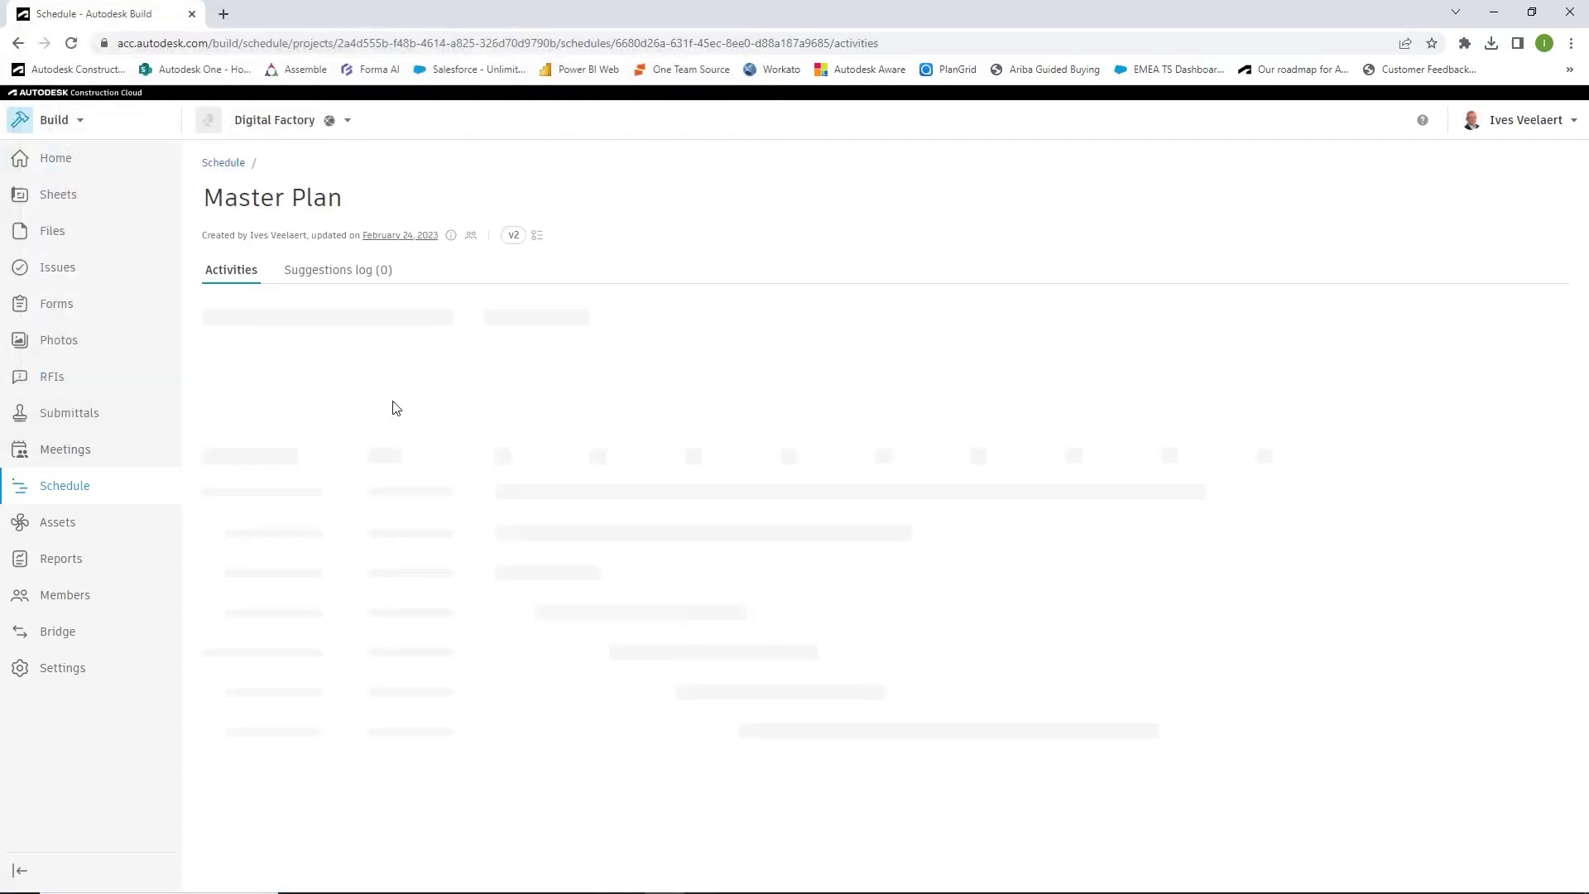
- Show Production A's references, then the asset linked to the Forklift activity
{"action": "scroll", "coordinate": [521, 467], "scroll_direction": "down", "scroll_amount": 3}
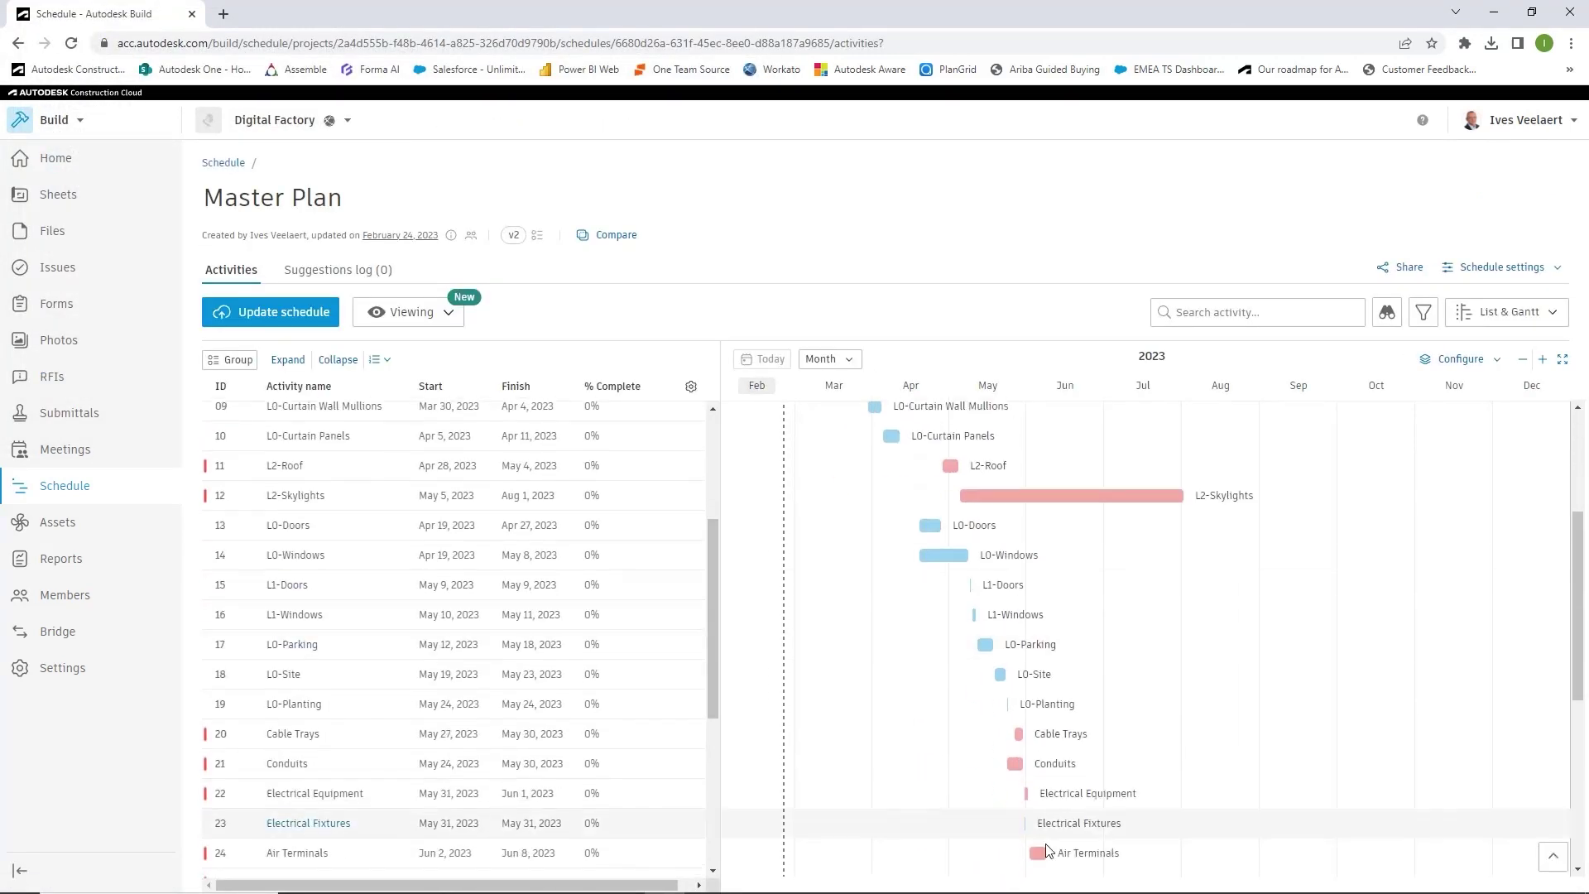
{"action": "scroll", "coordinate": [1035, 837], "scroll_direction": "down", "scroll_amount": 2}
{"action": "scroll", "coordinate": [992, 757], "scroll_direction": "down", "scroll_amount": 3}
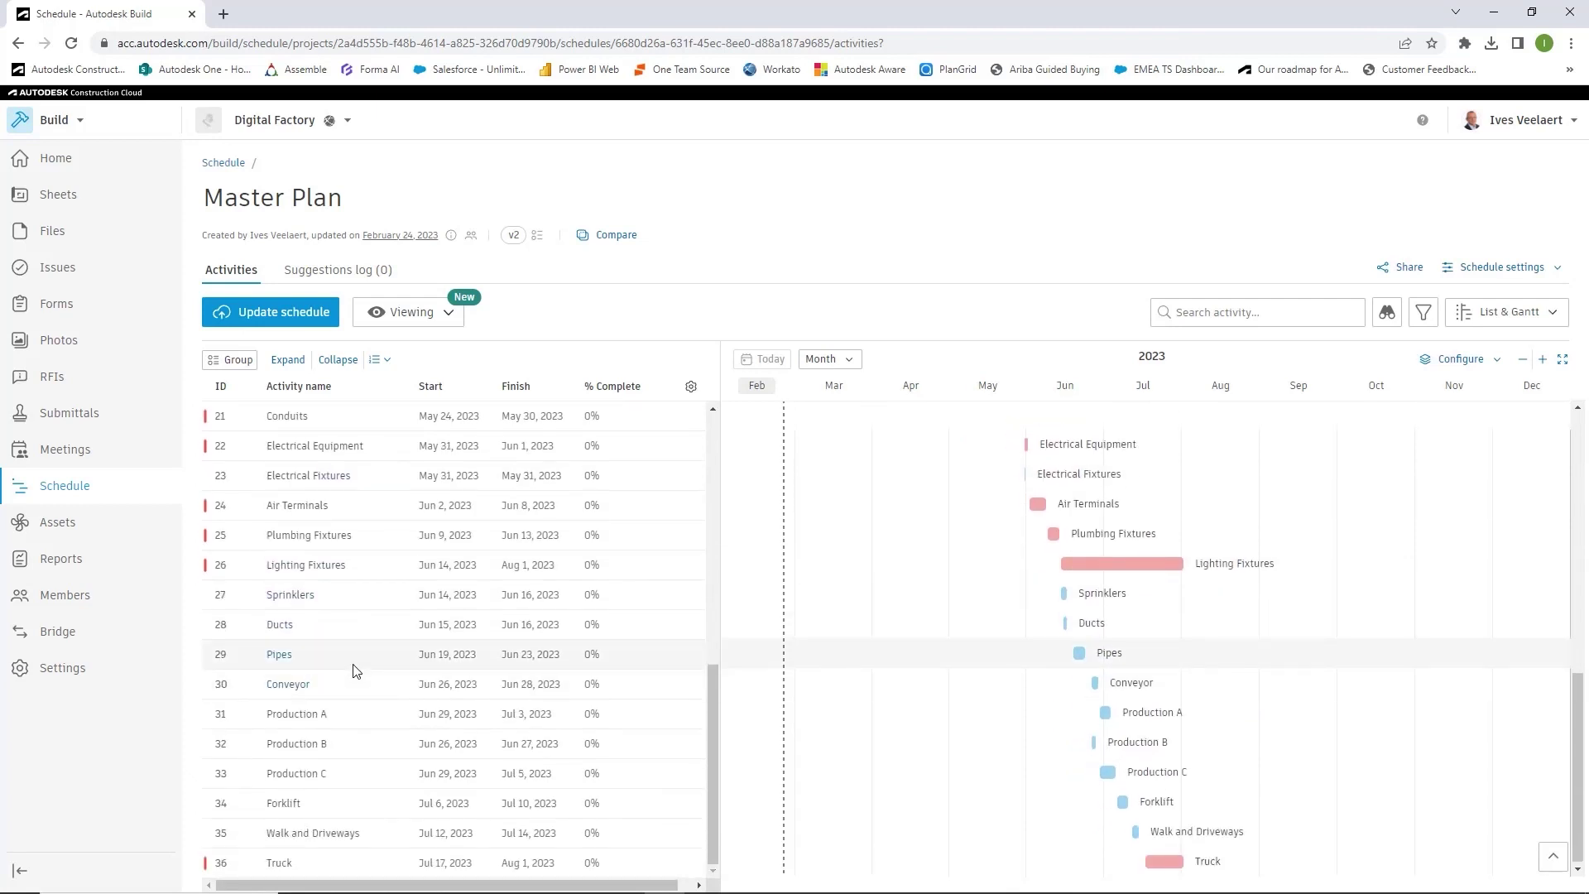
{"action": "left_click", "coordinate": [308, 716]}
{"action": "left_click", "coordinate": [1508, 199]}
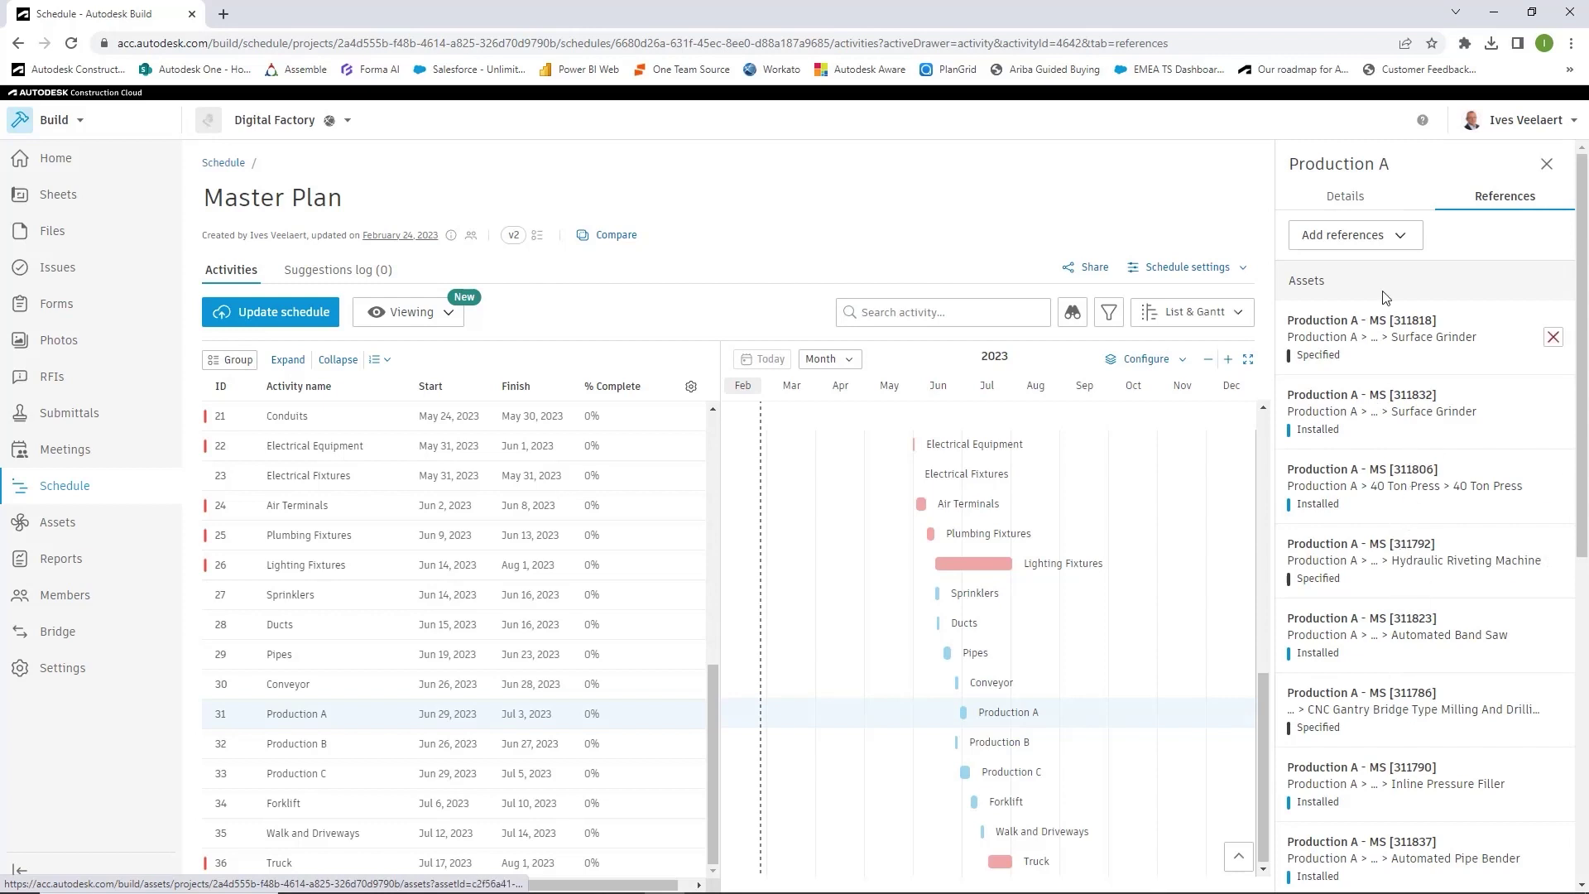
{"action": "left_click", "coordinate": [1354, 235]}
{"action": "left_click", "coordinate": [1484, 245]}
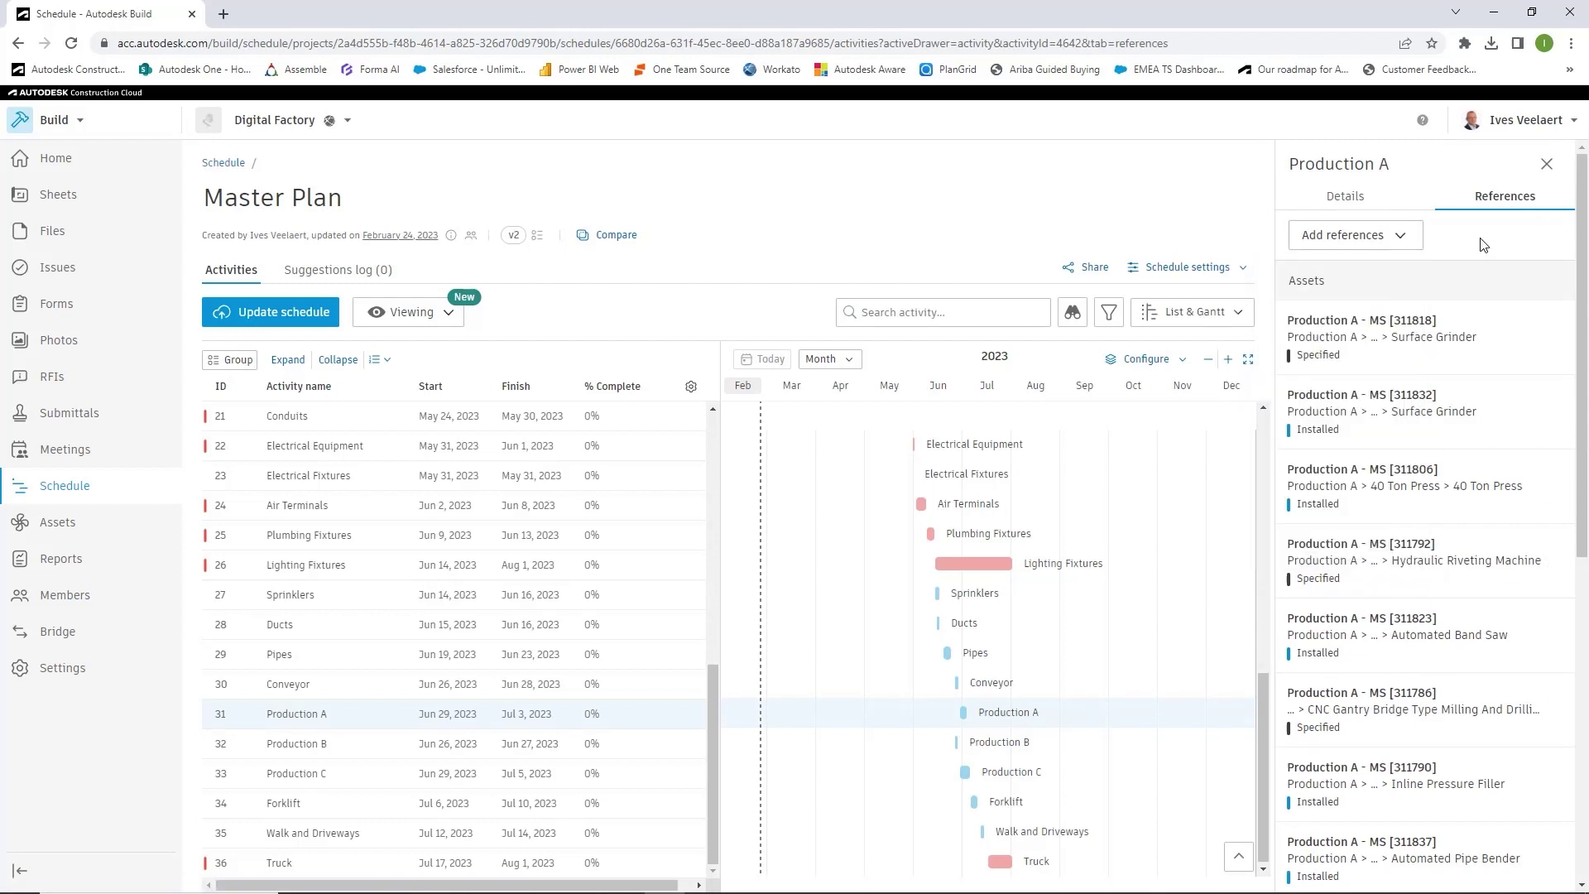
{"action": "left_click", "coordinate": [283, 803]}
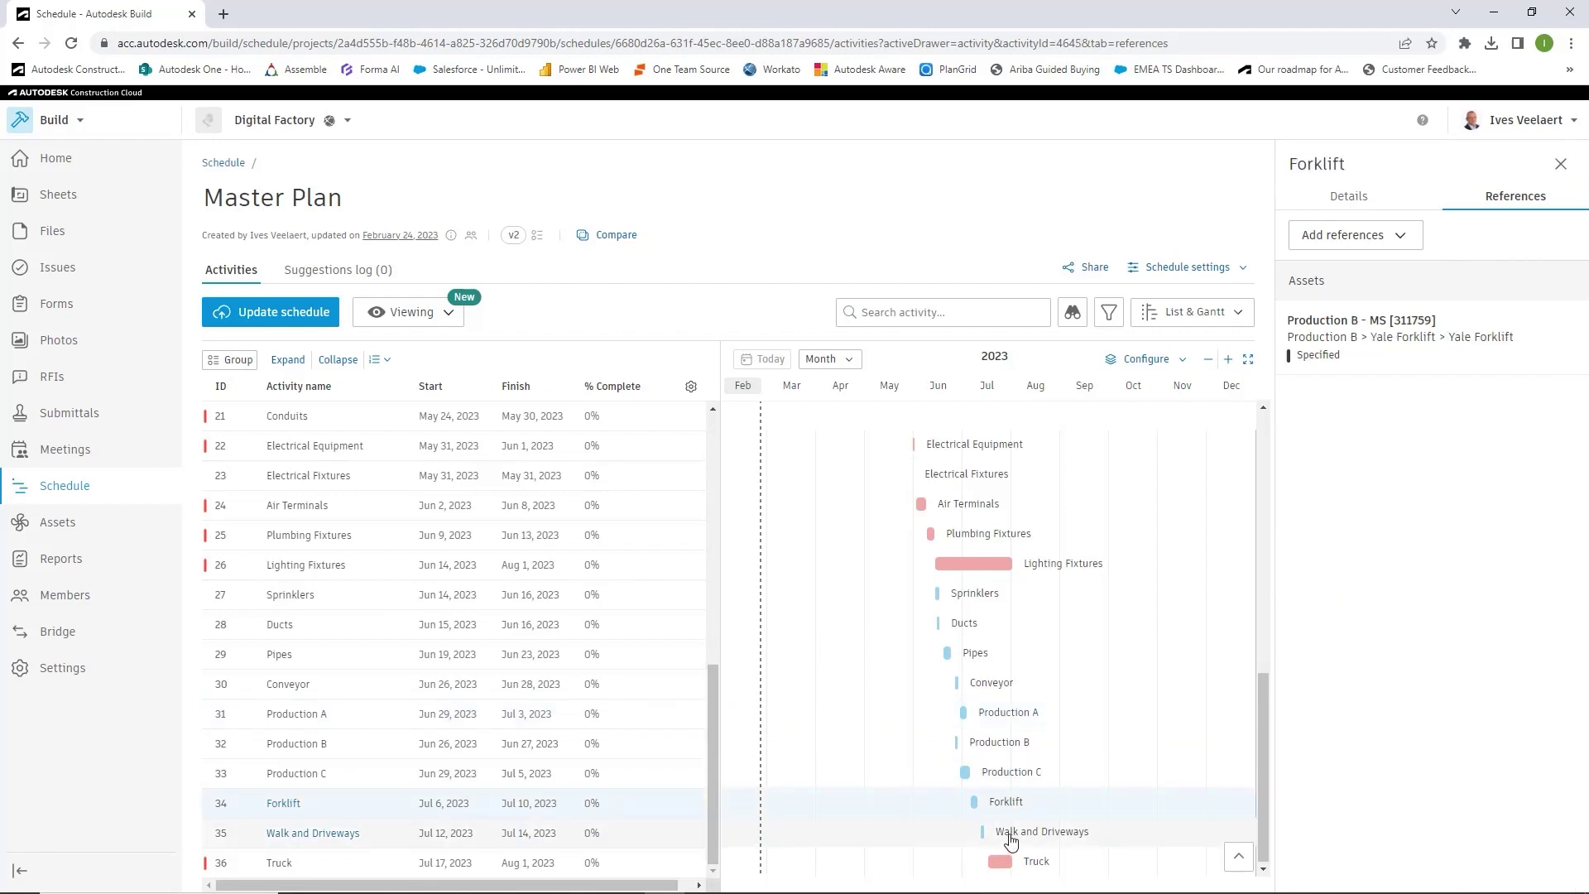
{"action": "mouse_move", "coordinate": [1017, 824]}
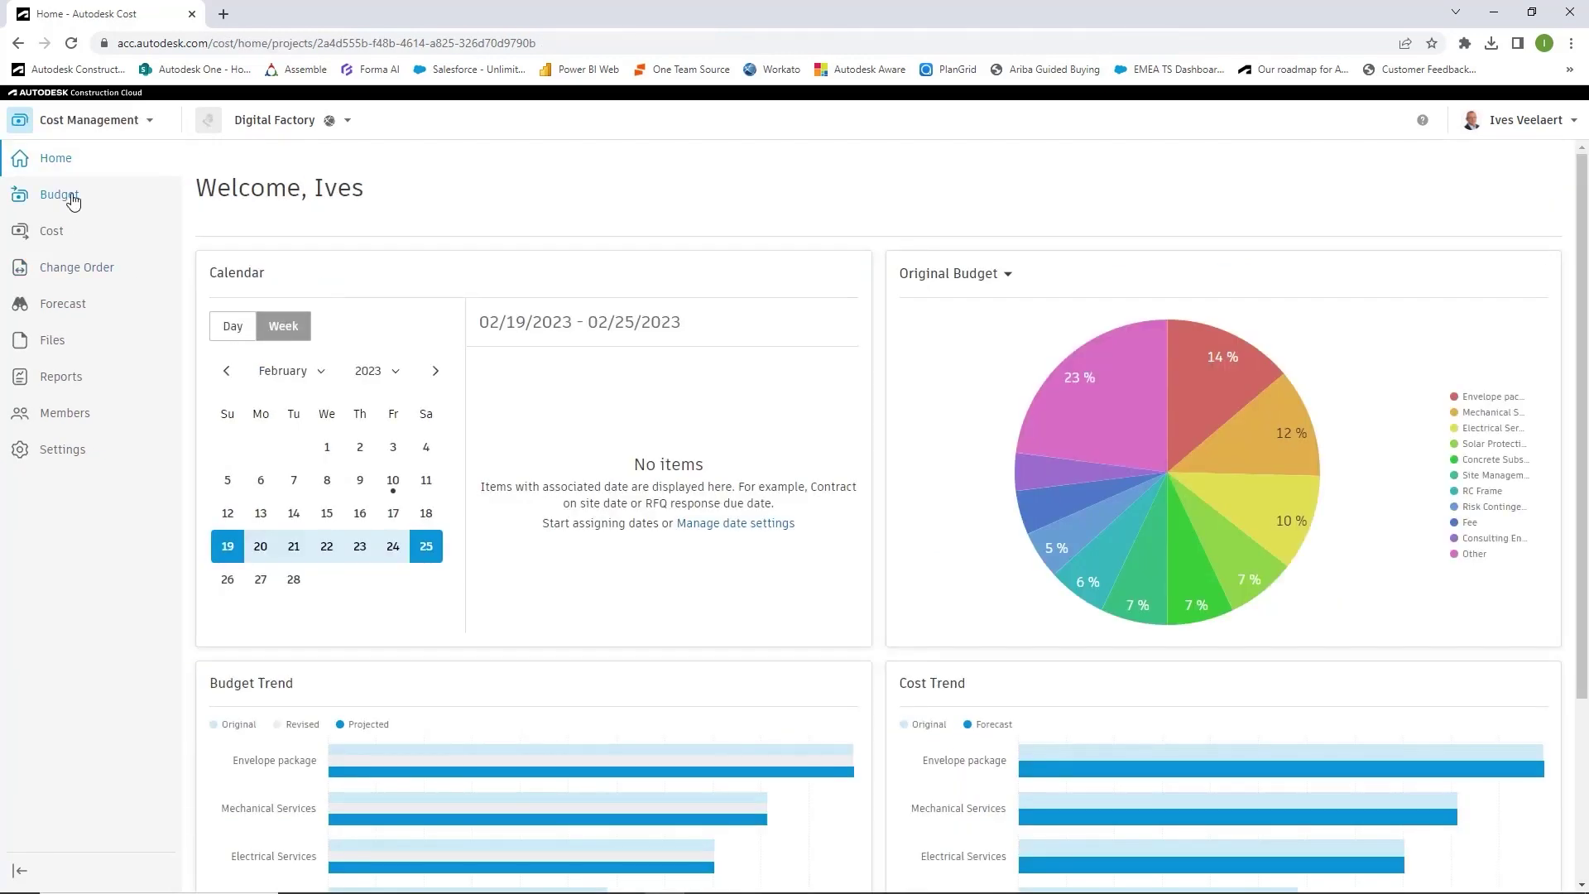
- Open the budget, toggle its trend charts, then go to the cost forecast
{"action": "left_click", "coordinate": [70, 197]}
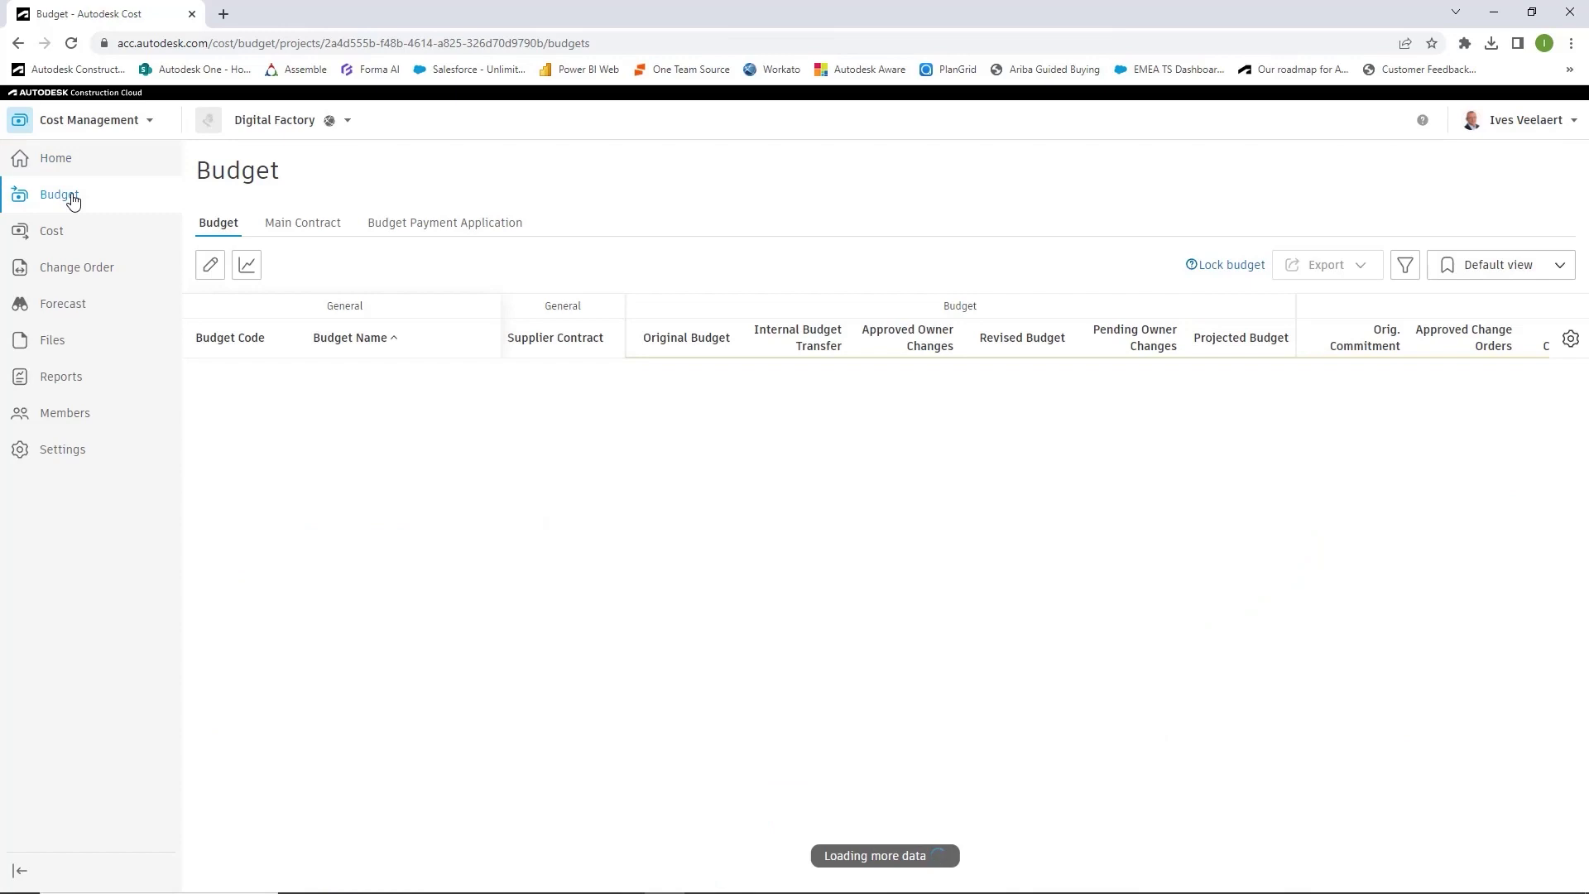
{"action": "left_click", "coordinate": [246, 265]}
{"action": "left_click", "coordinate": [247, 265]}
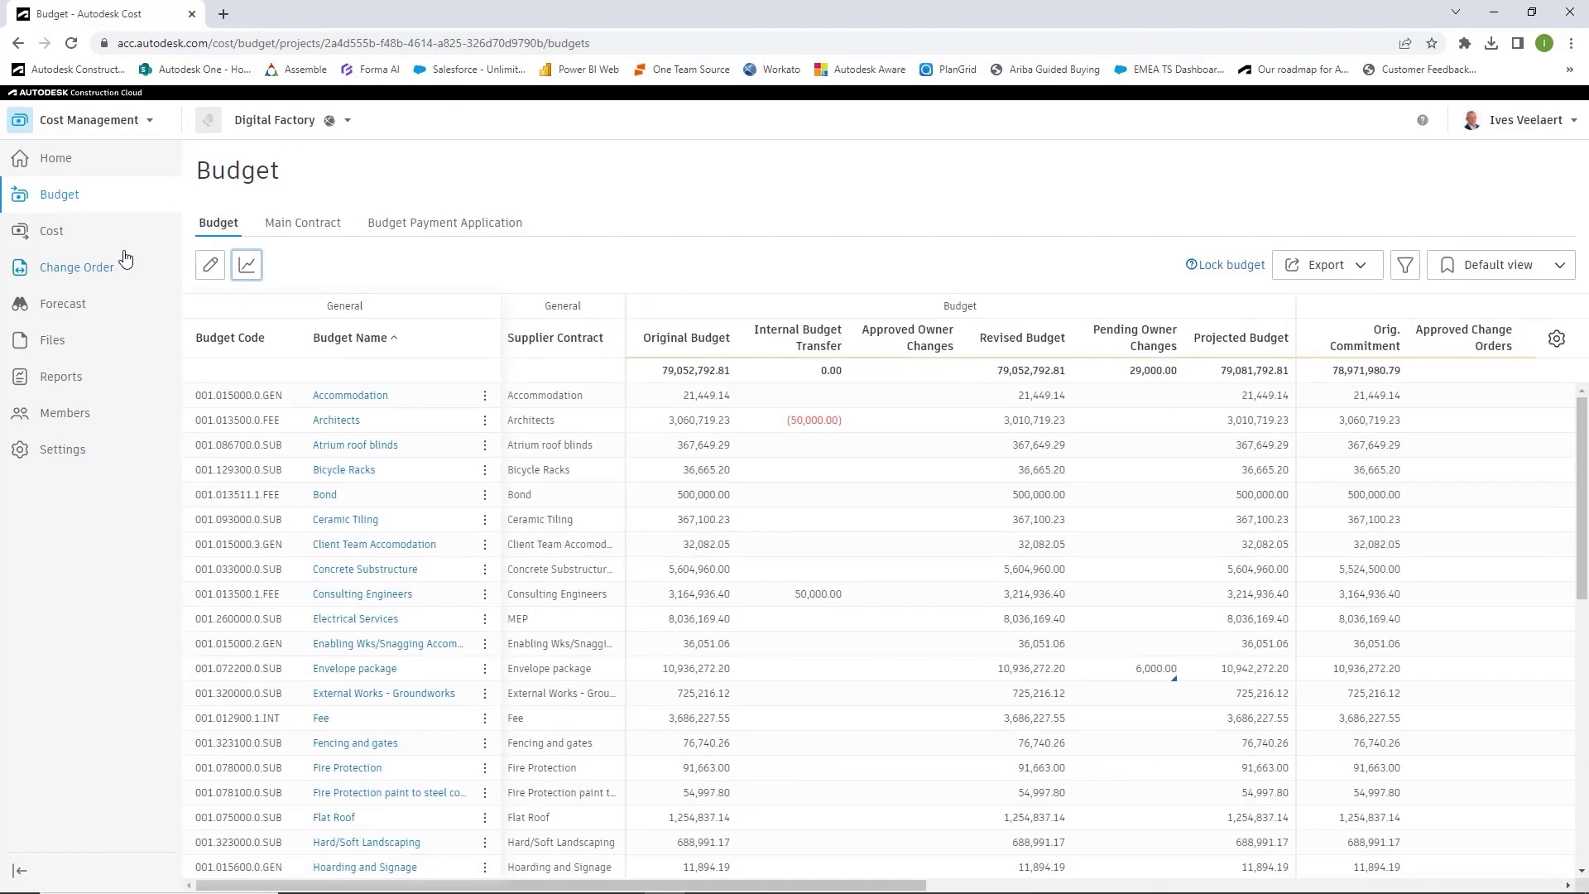
{"action": "left_click", "coordinate": [55, 308]}
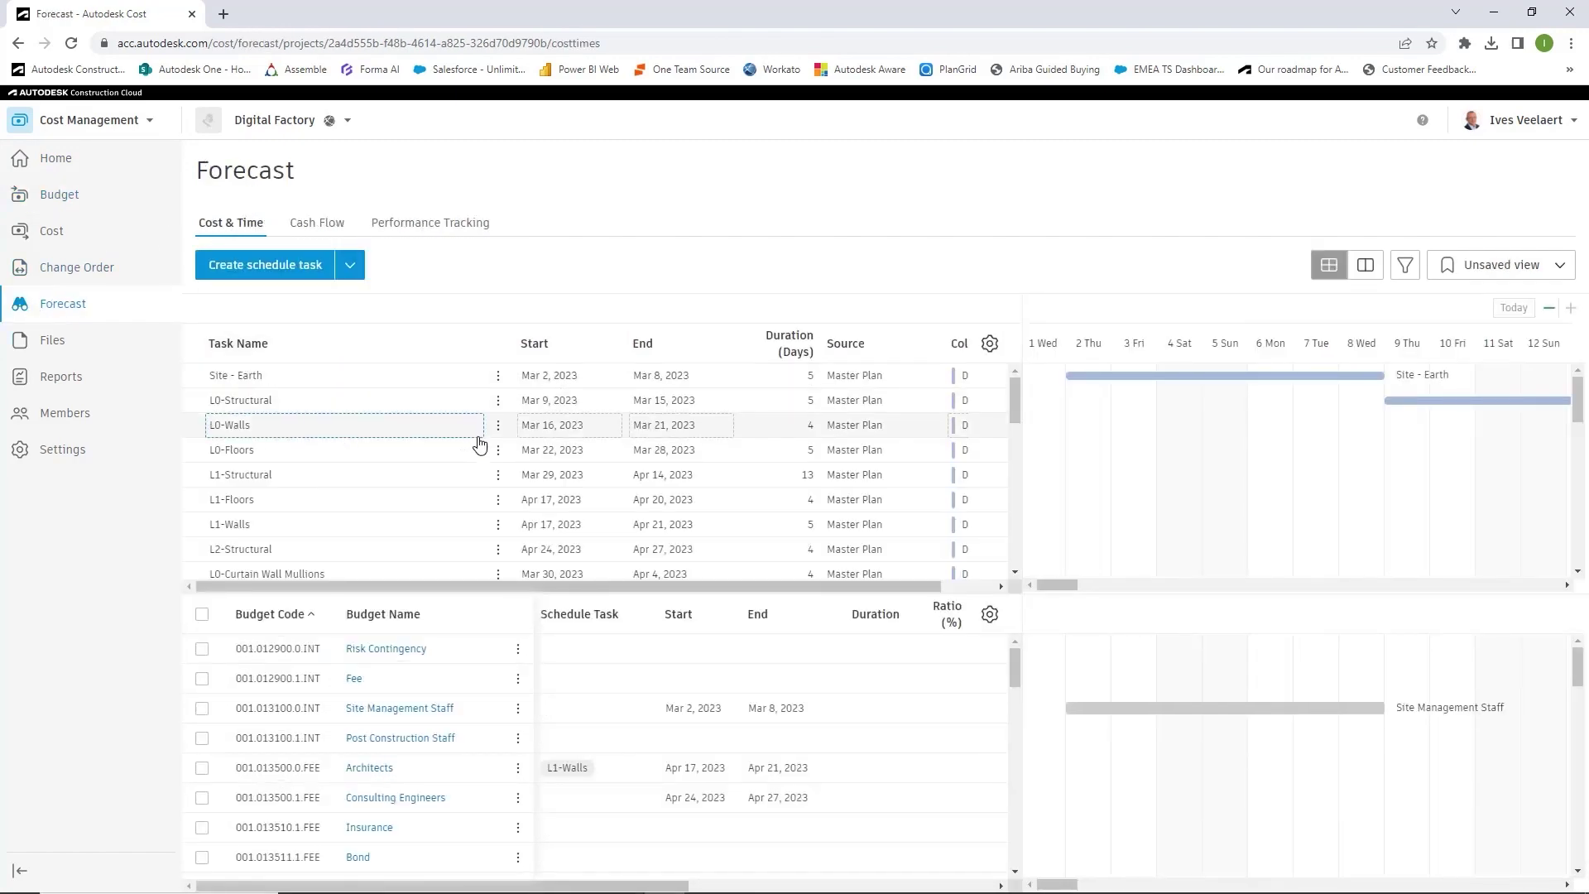
- Start linking L1-Walls to a budget line, cancel, and show the Cash Flow view
{"action": "left_click", "coordinate": [477, 432]}
{"action": "left_click", "coordinate": [496, 527]}
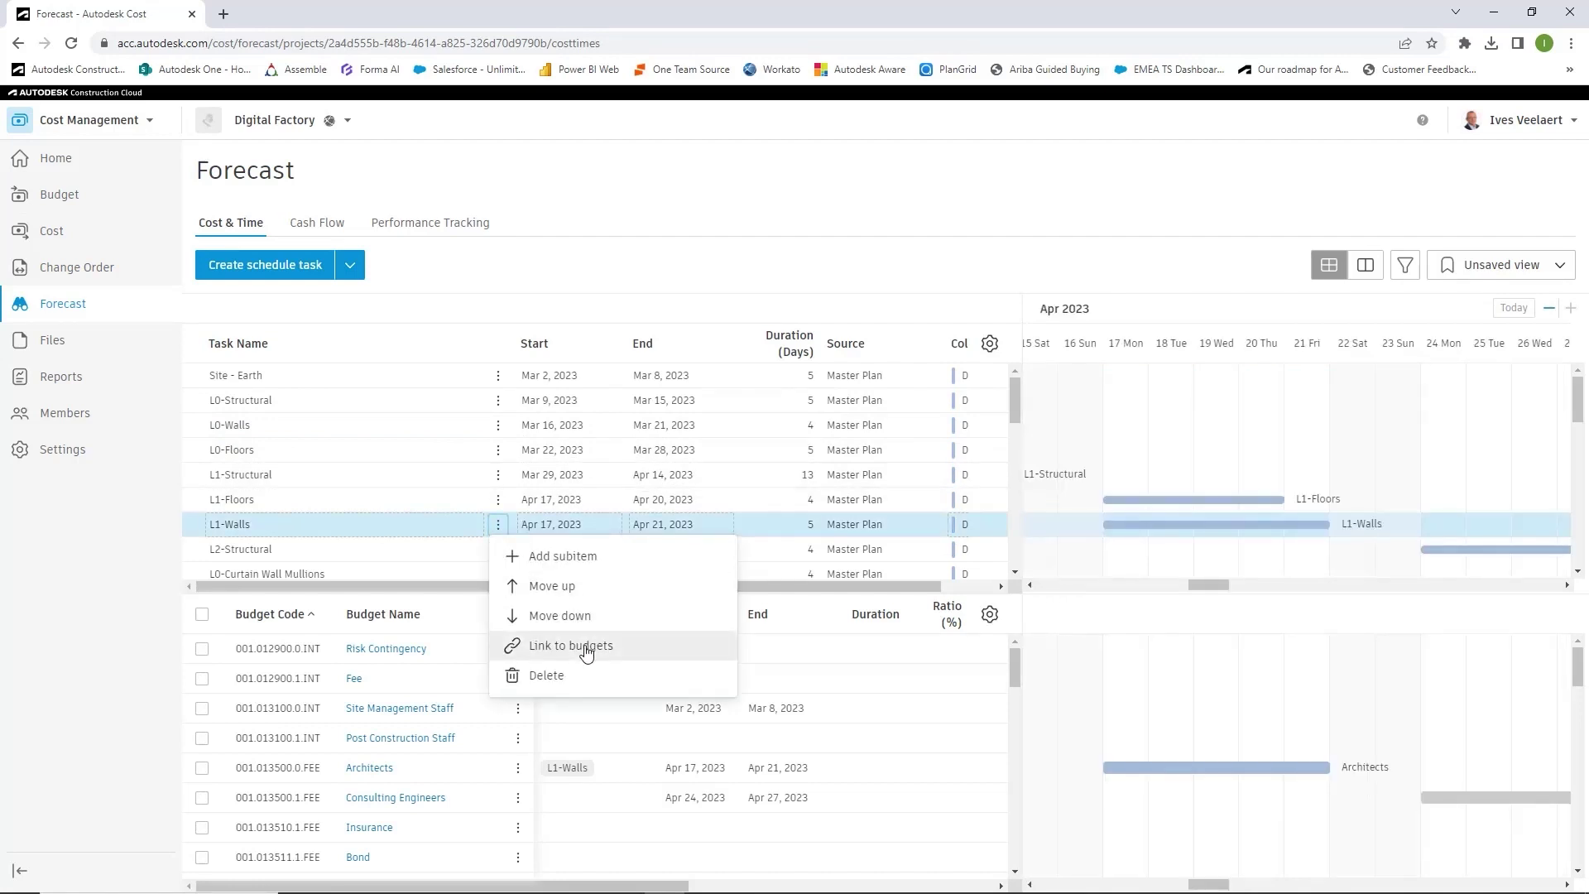
{"action": "left_click", "coordinate": [579, 648]}
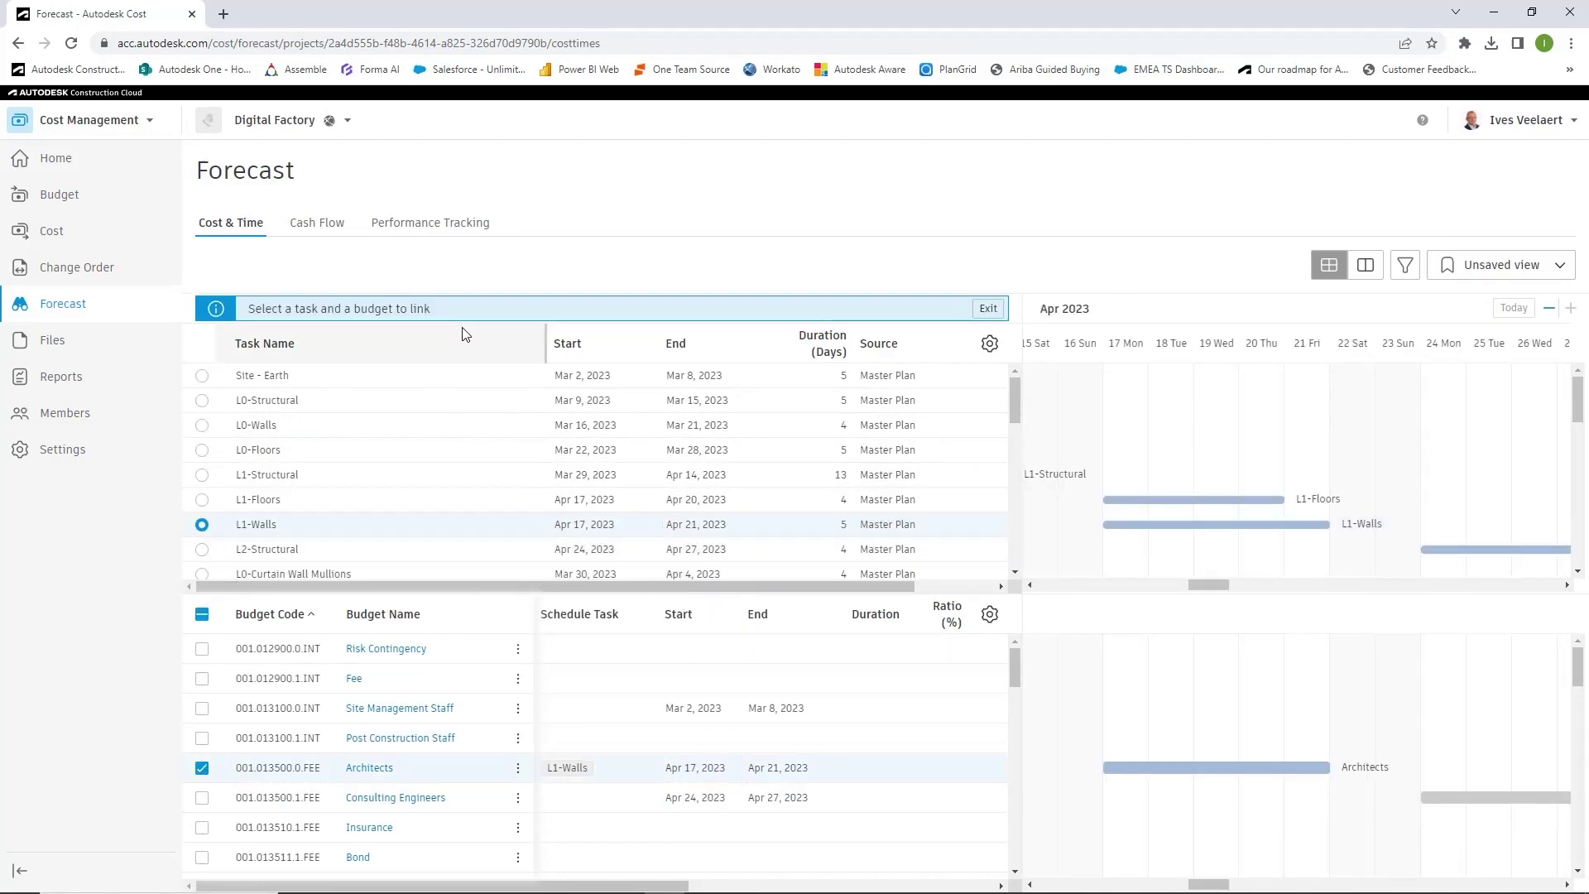
{"action": "key", "text": "Escape"}
{"action": "left_click", "coordinate": [317, 222]}
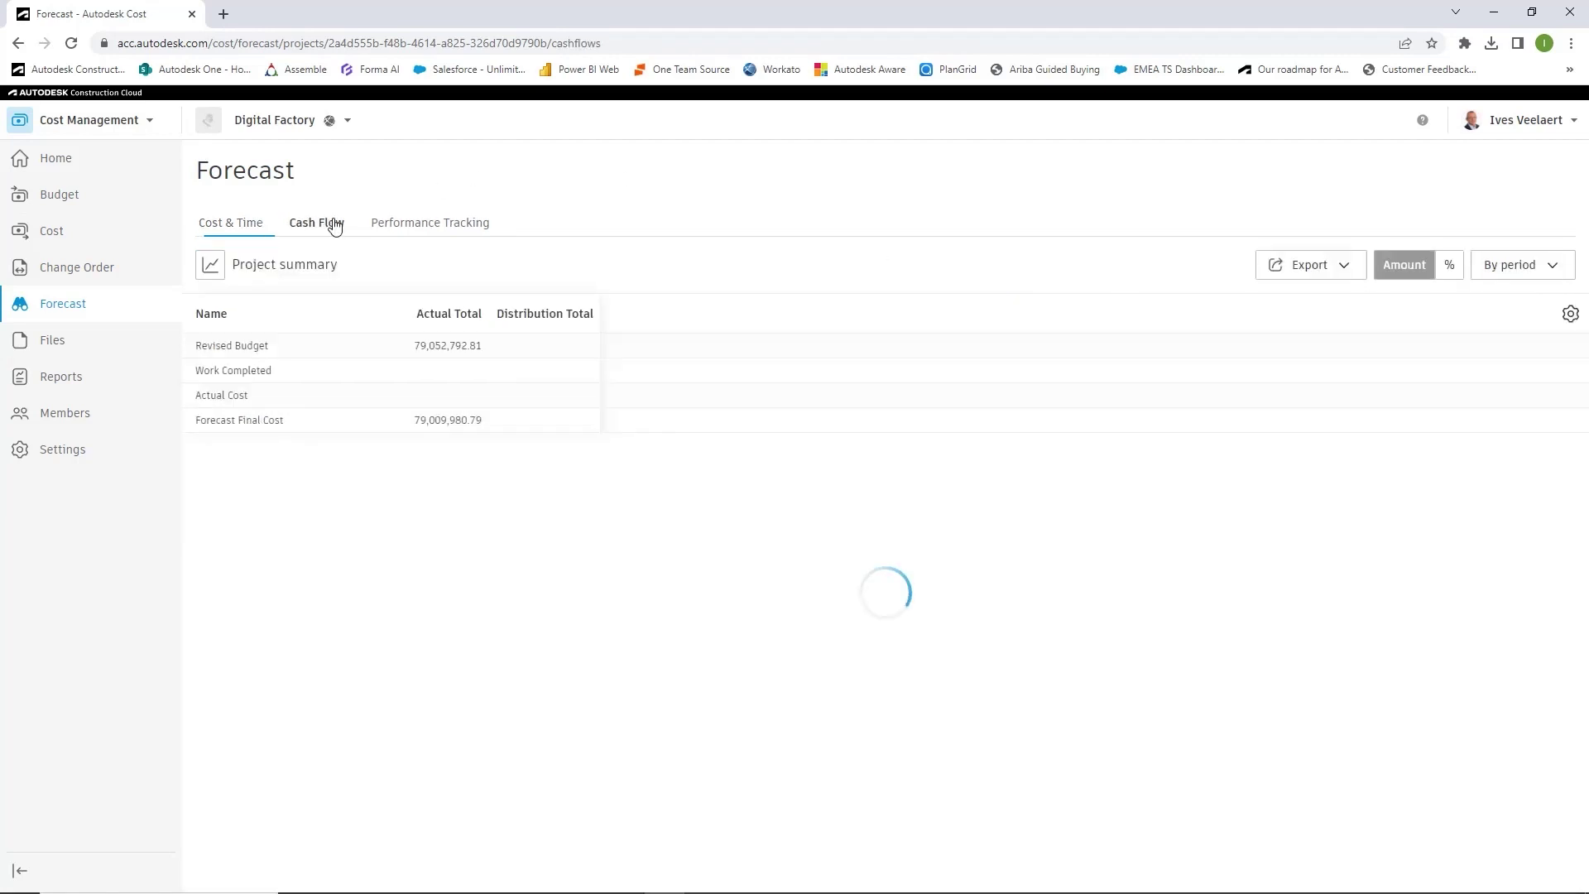
- Open asset Drallauslass Zuluft oben [381919] and inspect its element in Mannheim - TGA IVT.rvt
{"action": "left_click", "coordinate": [209, 266]}
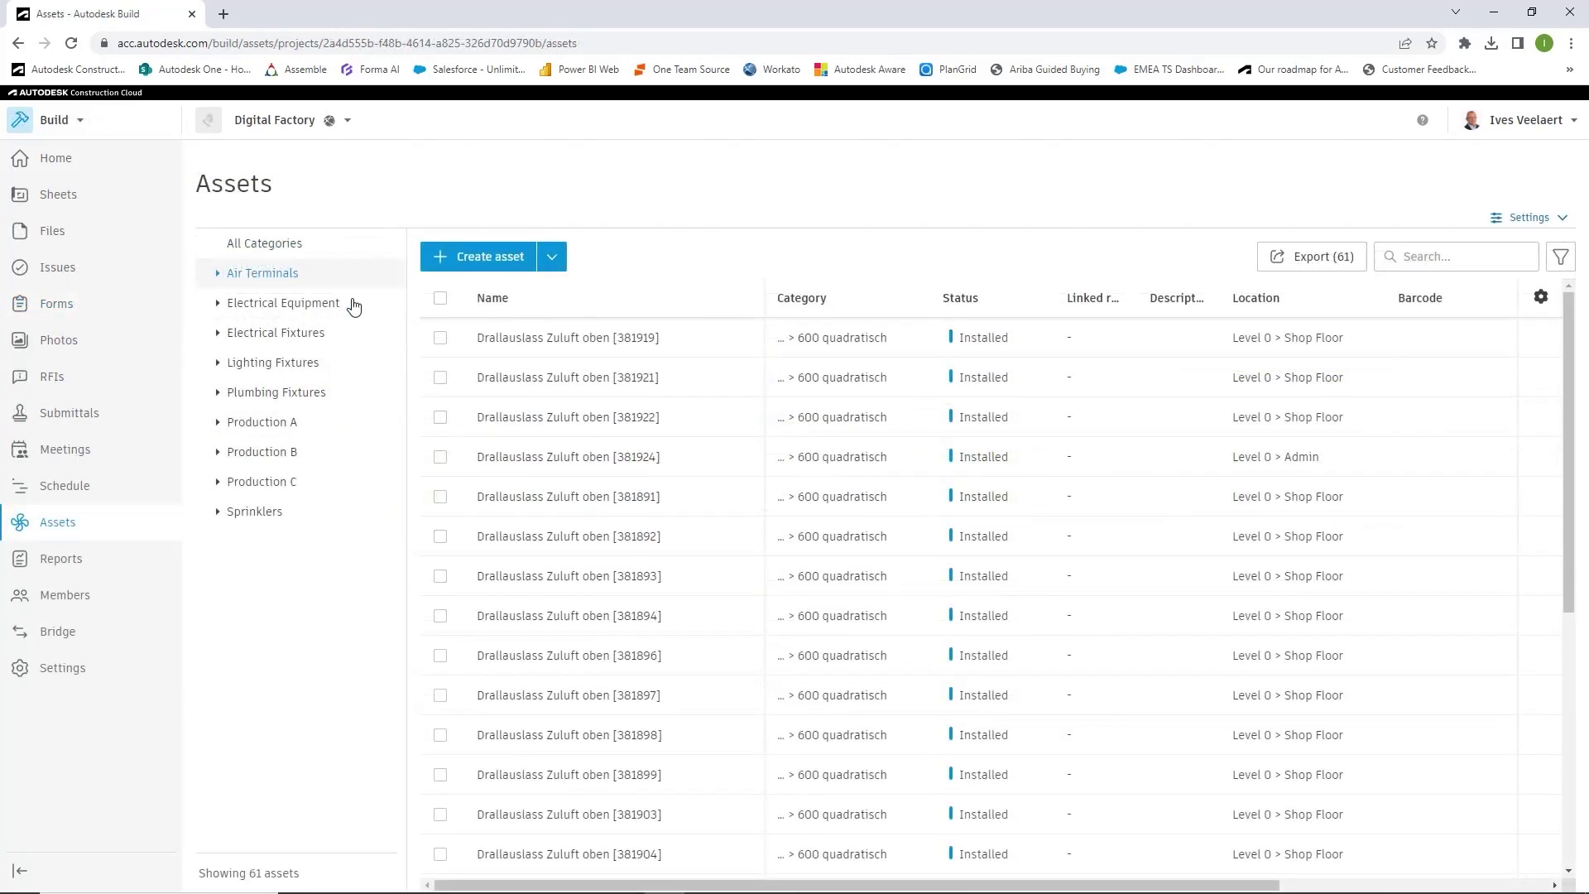
{"action": "left_click", "coordinate": [570, 339]}
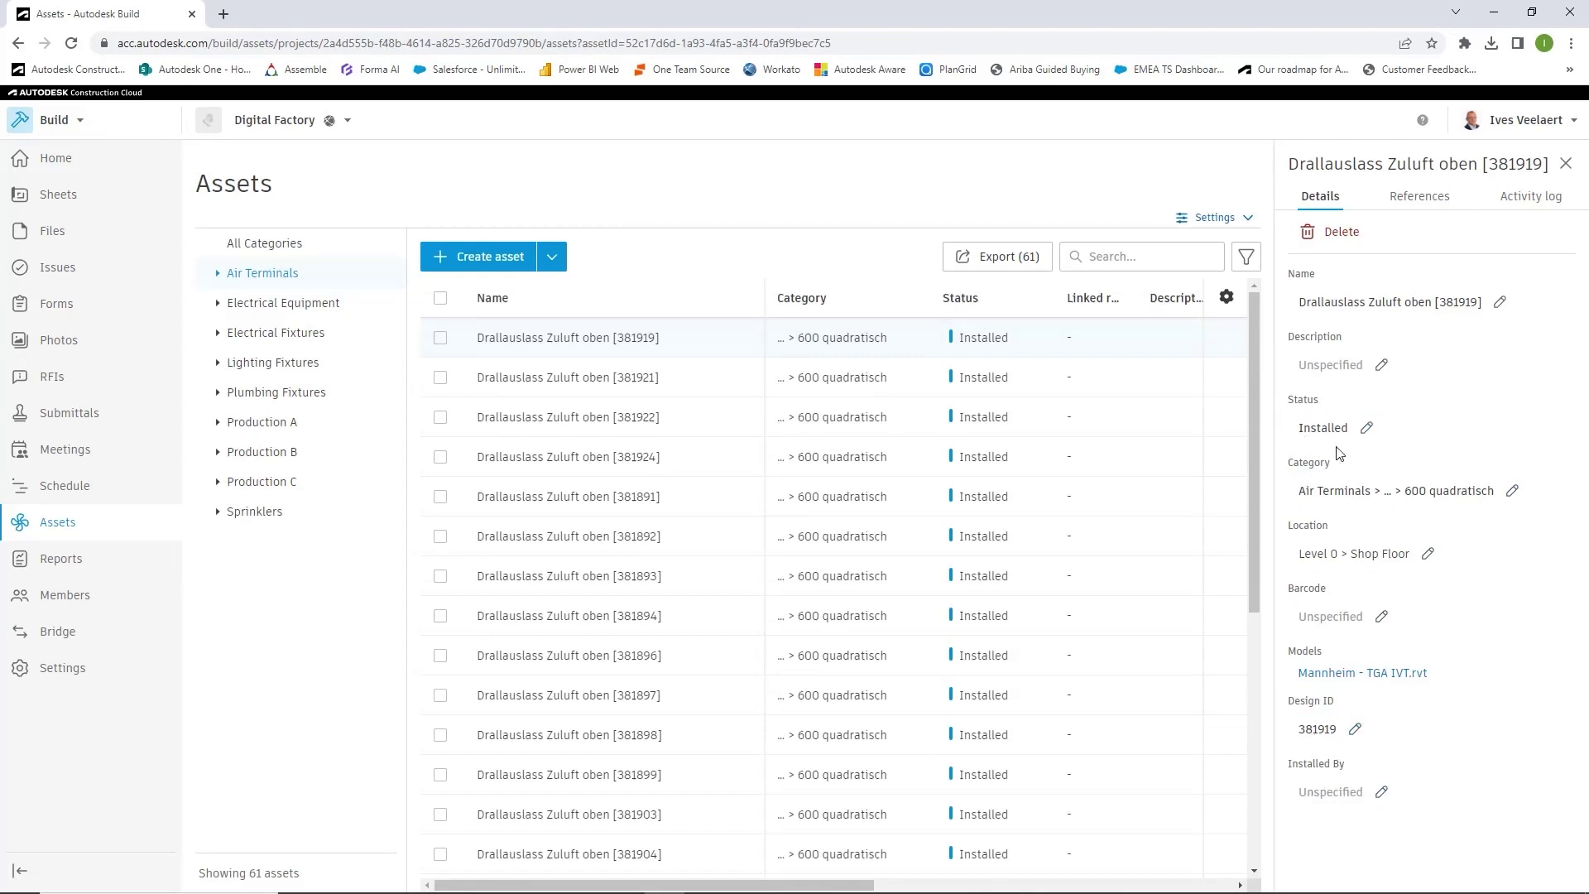
{"action": "left_click", "coordinate": [1374, 677]}
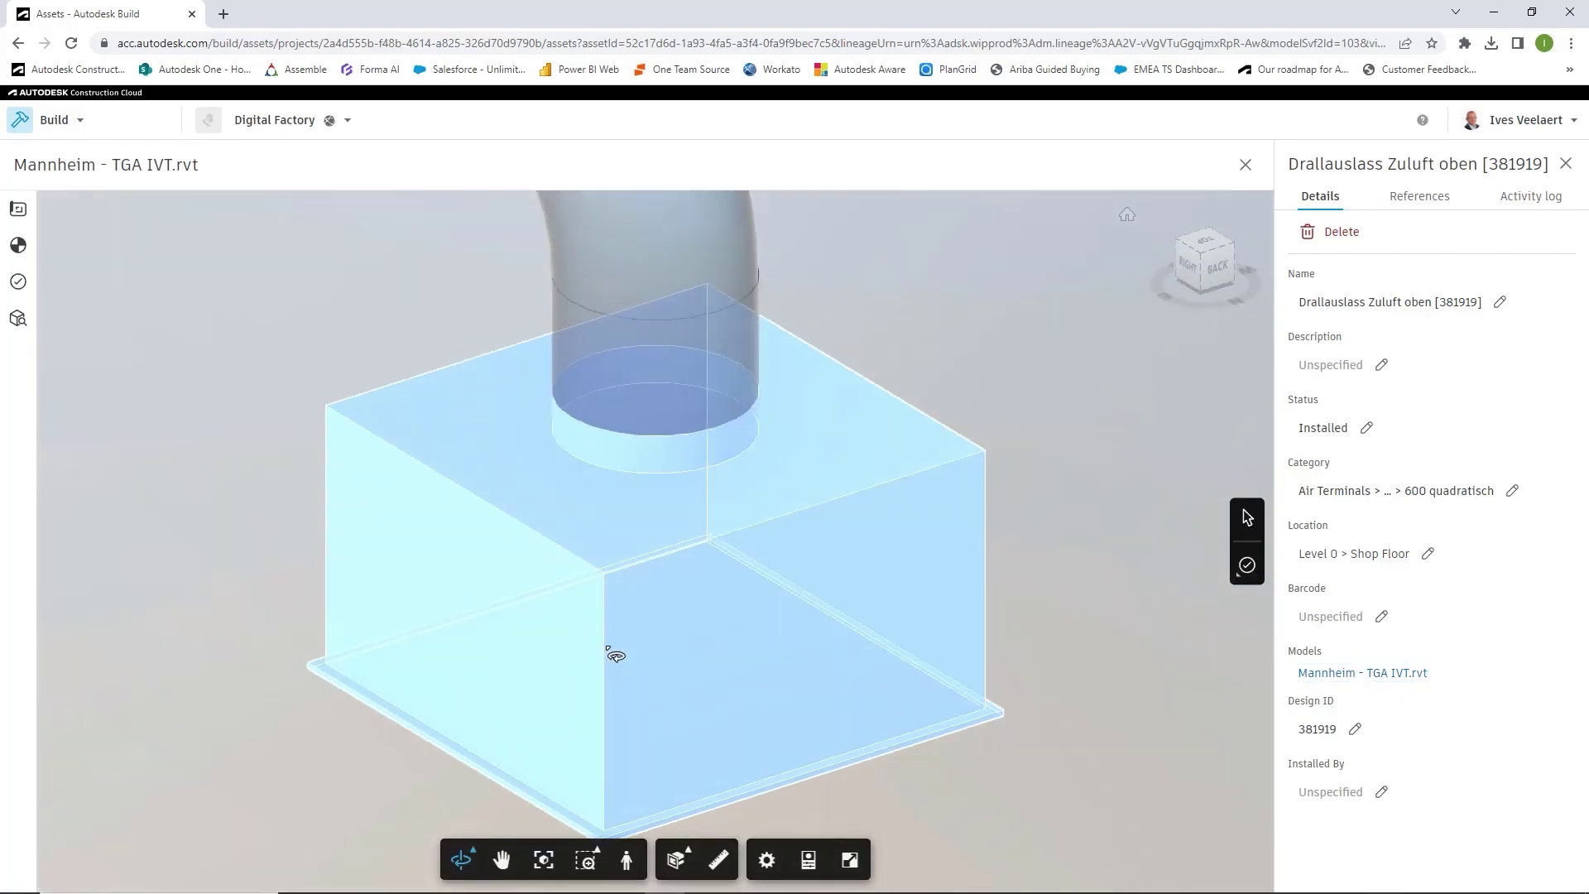
{"action": "left_click", "coordinate": [712, 648]}
{"action": "scroll", "coordinate": [1144, 600], "scroll_direction": "down", "scroll_amount": 5}
{"action": "scroll", "coordinate": [1143, 600], "scroll_direction": "down", "scroll_amount": 15}
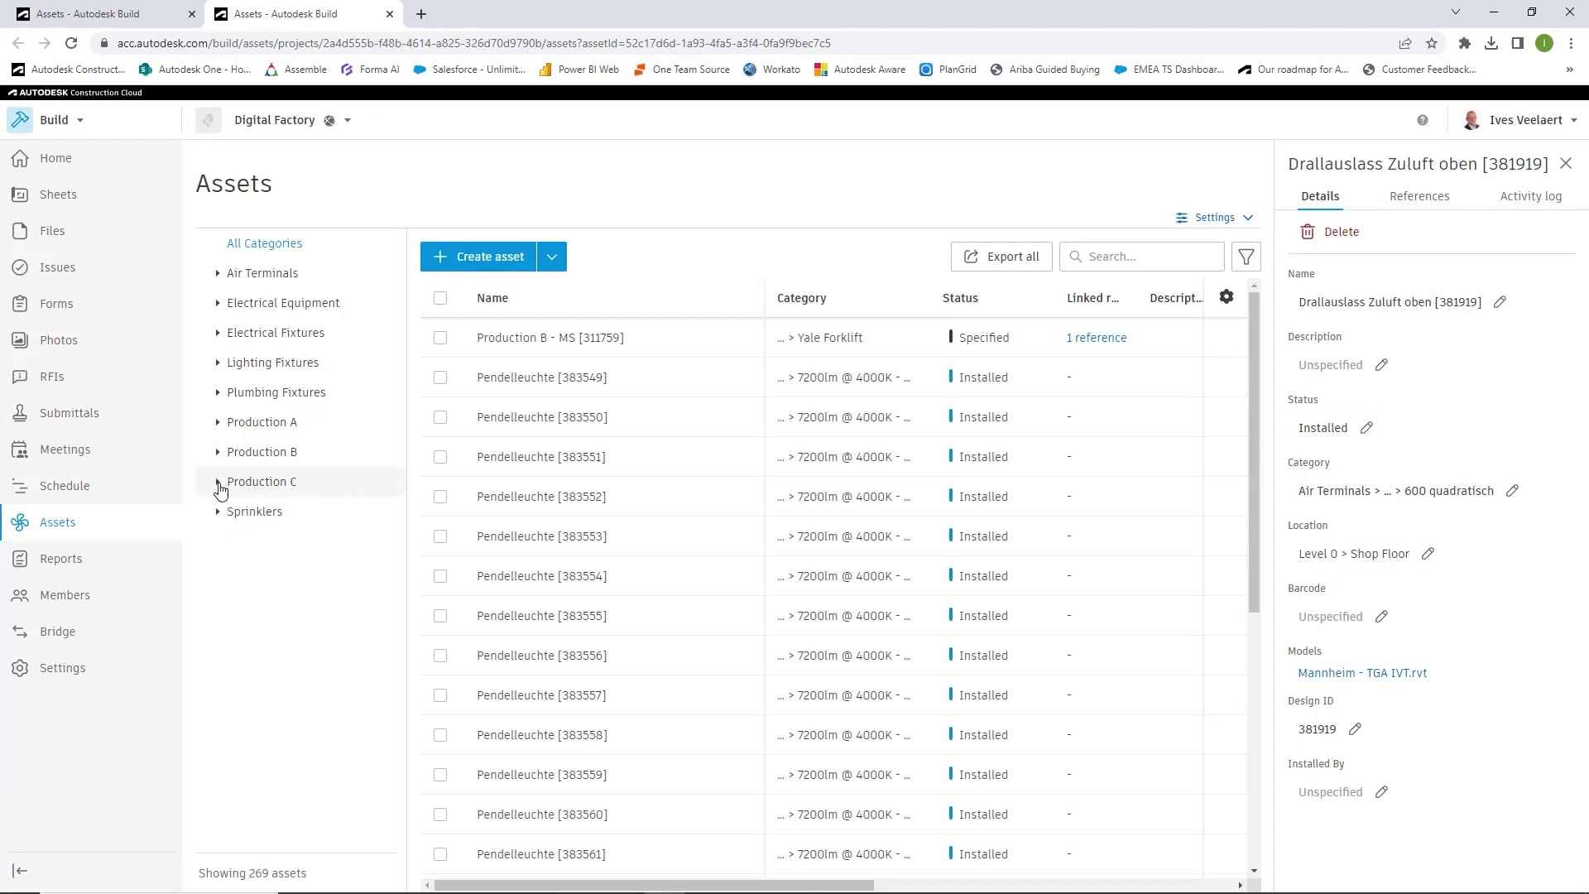
- Filter assets to Production C Robot Controller and show the first asset's references
{"action": "left_click", "coordinate": [250, 484]}
{"action": "scroll", "coordinate": [281, 695], "scroll_direction": "down", "scroll_amount": 2}
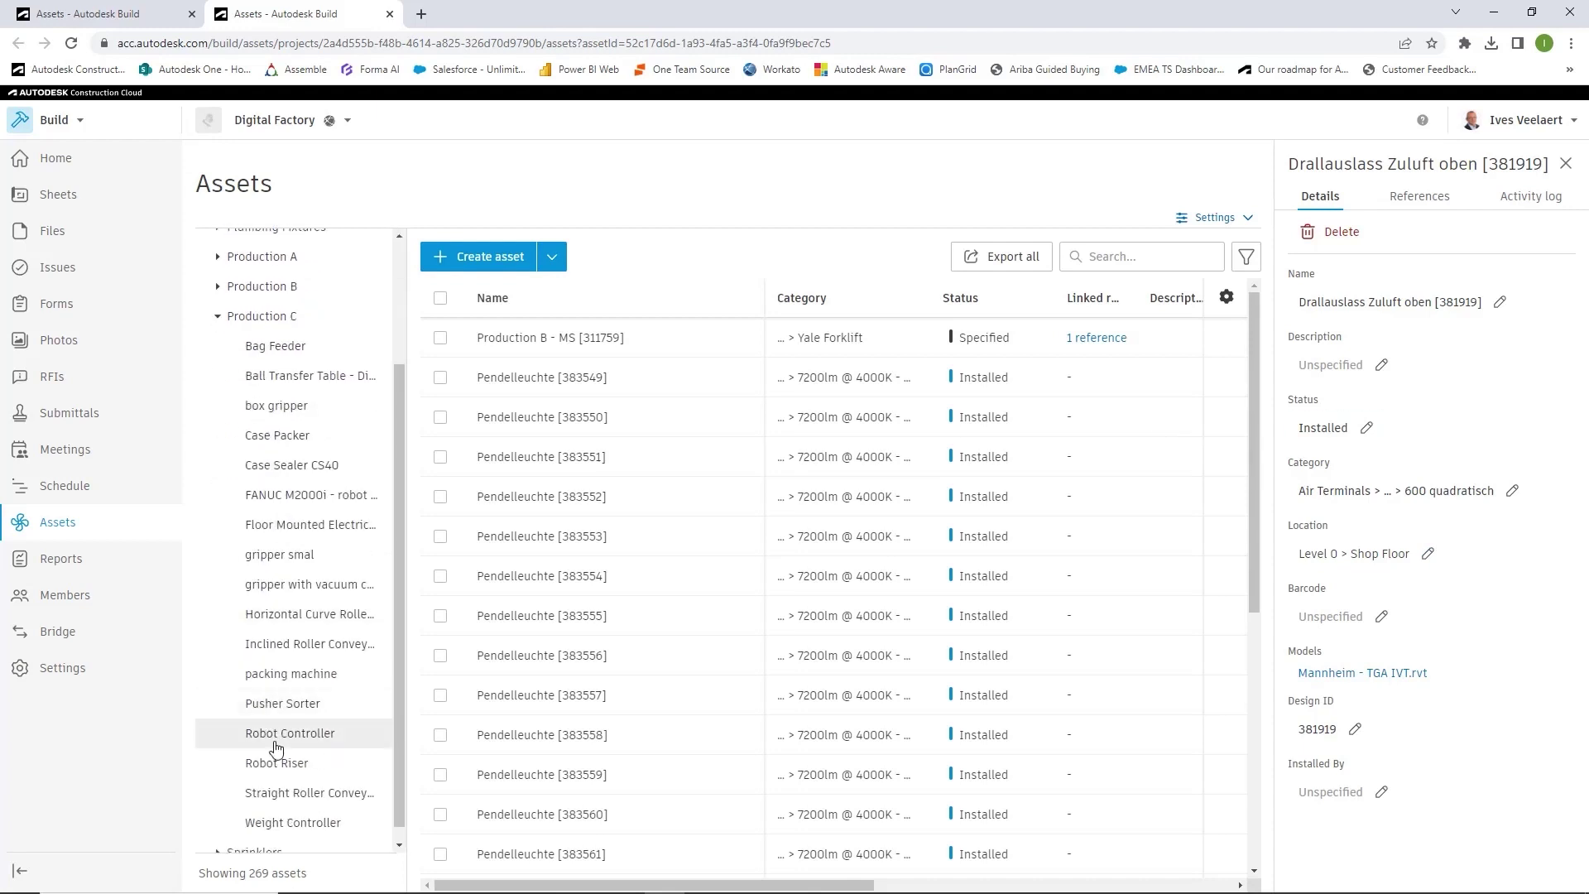
{"action": "left_click", "coordinate": [288, 735]}
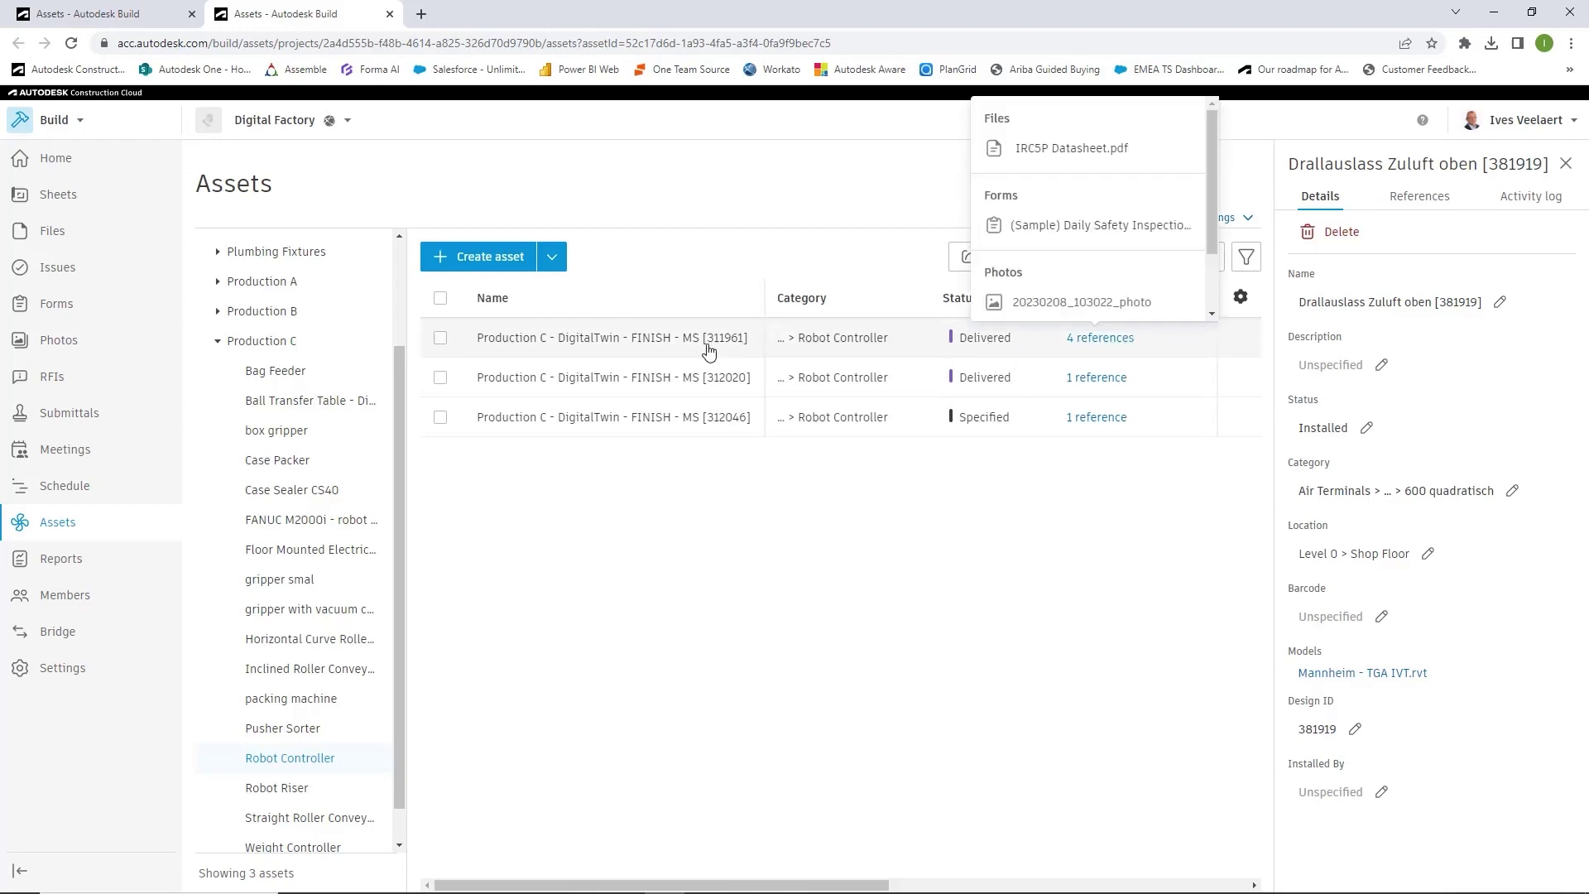
{"action": "left_click", "coordinate": [542, 338]}
{"action": "left_click", "coordinate": [1419, 218]}
- Review the IRC5P Datasheet.pdf, inspection form and photo, then map the photo's GPS location
{"action": "left_click", "coordinate": [1373, 357]}
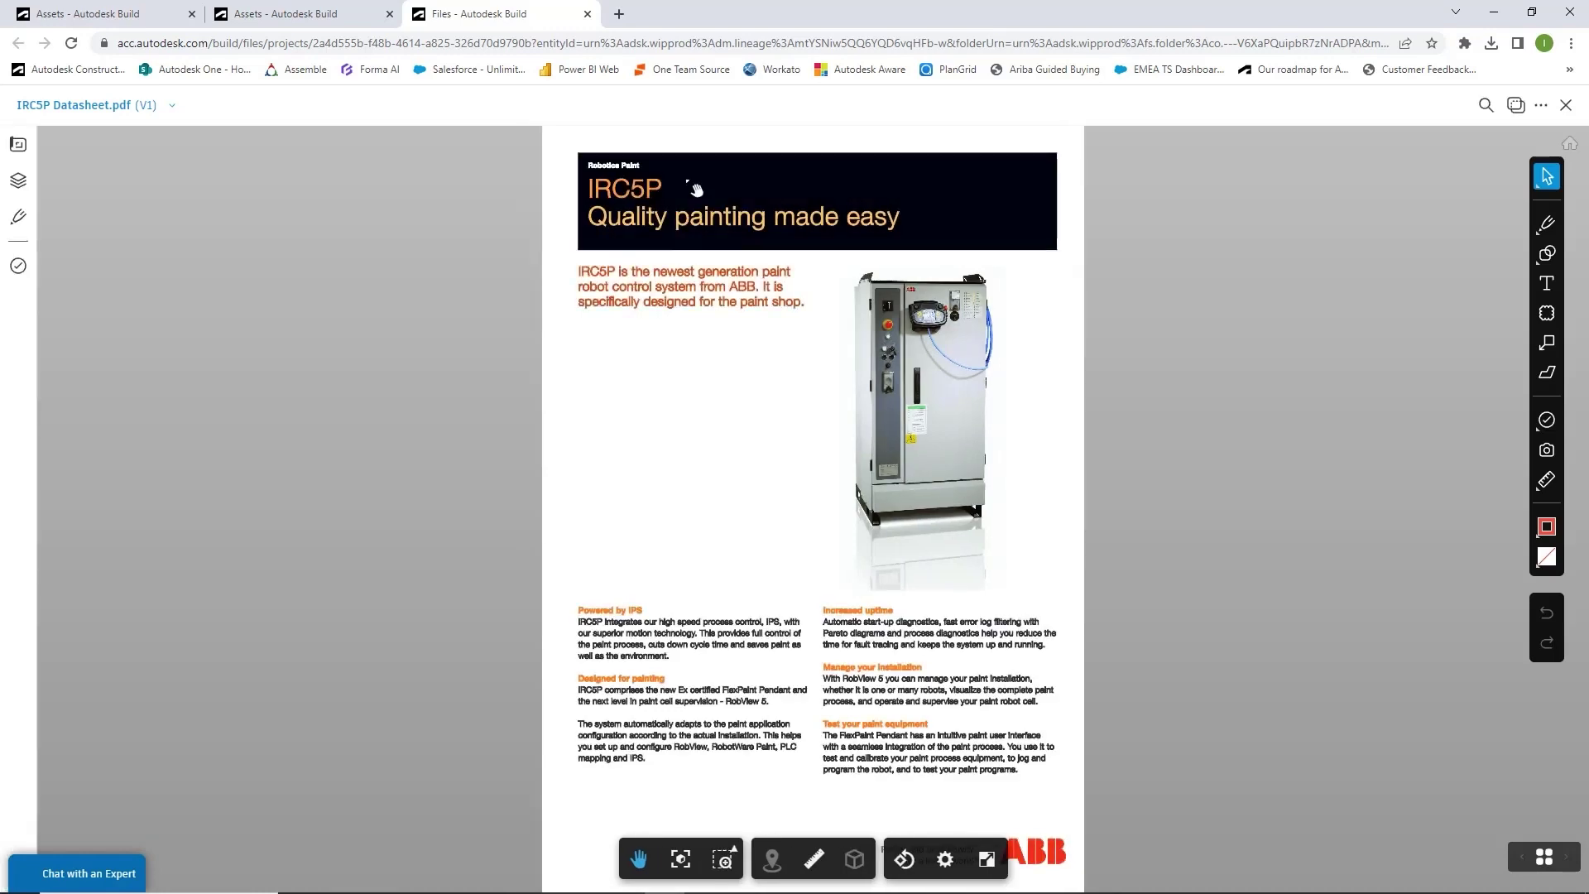
{"action": "left_click", "coordinate": [1566, 105]}
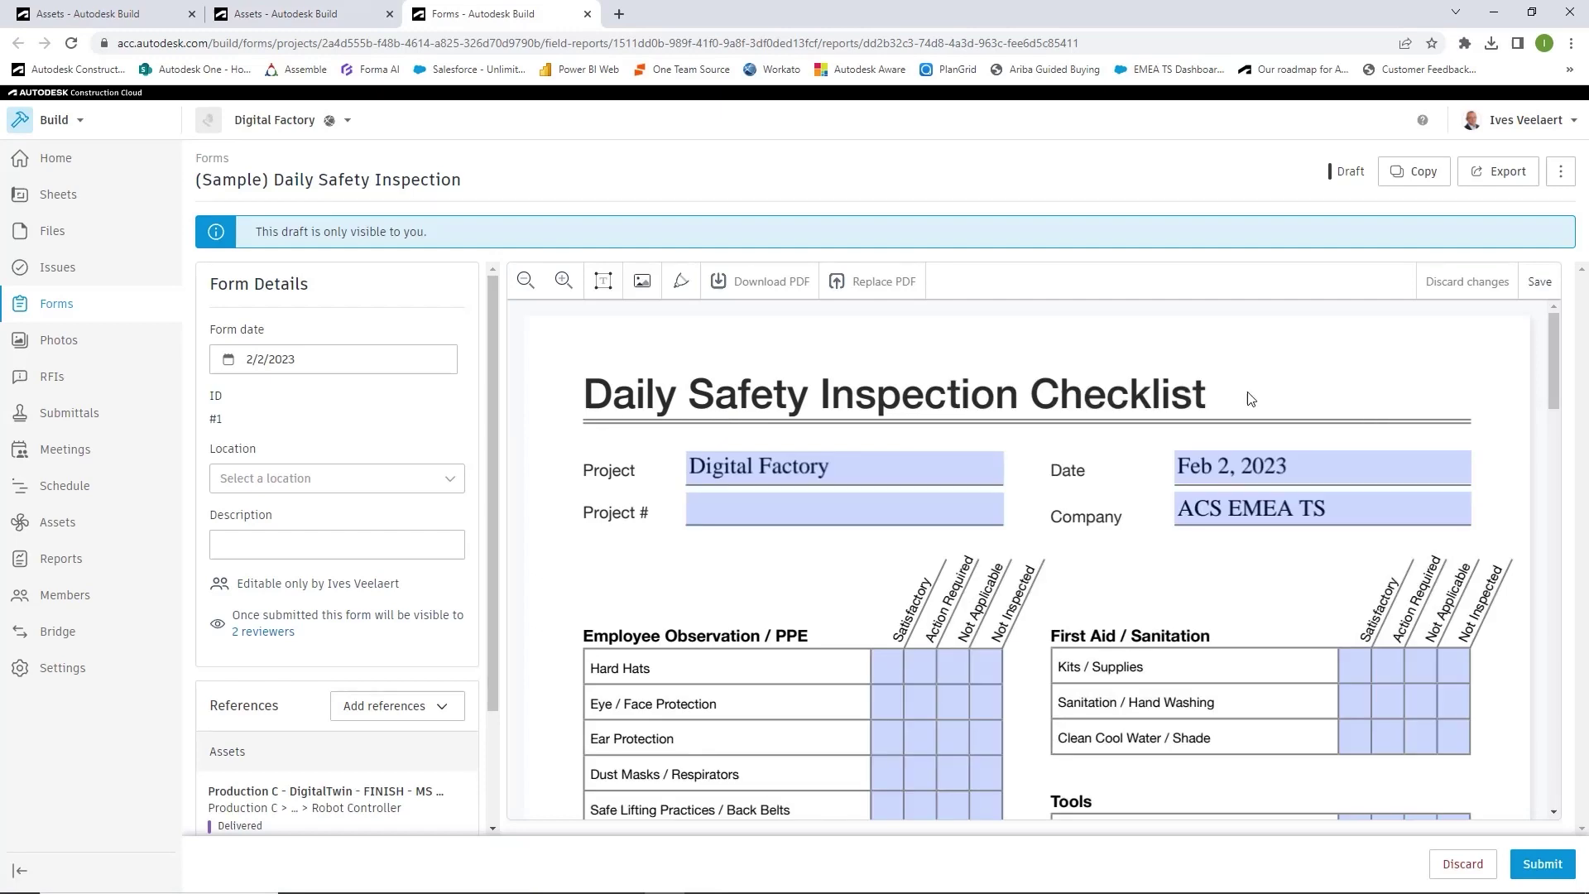
{"action": "left_click", "coordinate": [587, 13]}
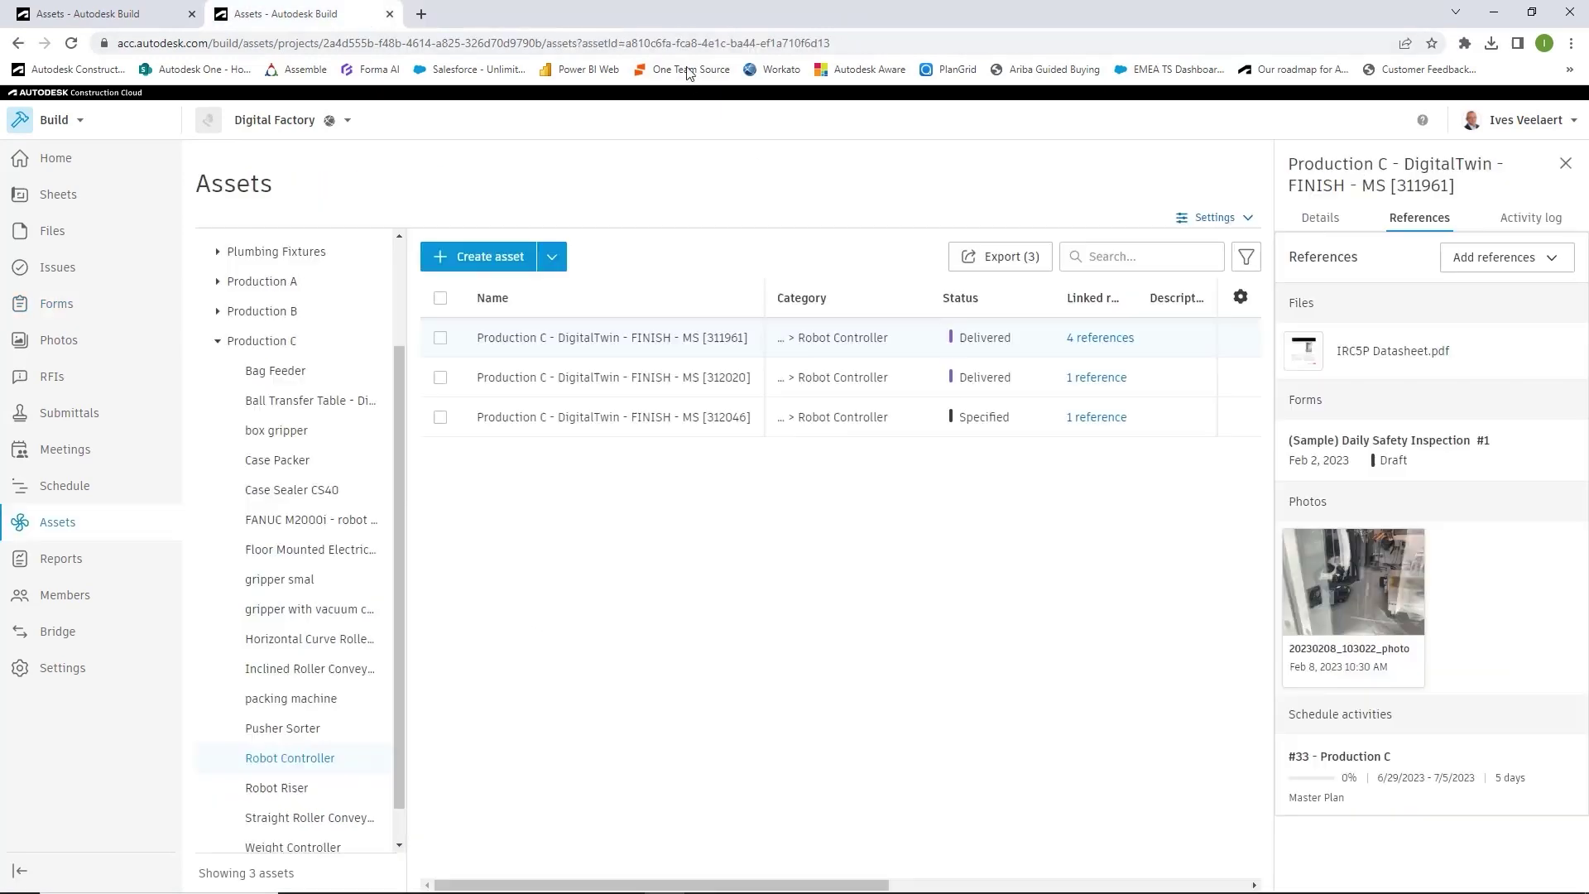
{"action": "left_click", "coordinate": [1349, 575]}
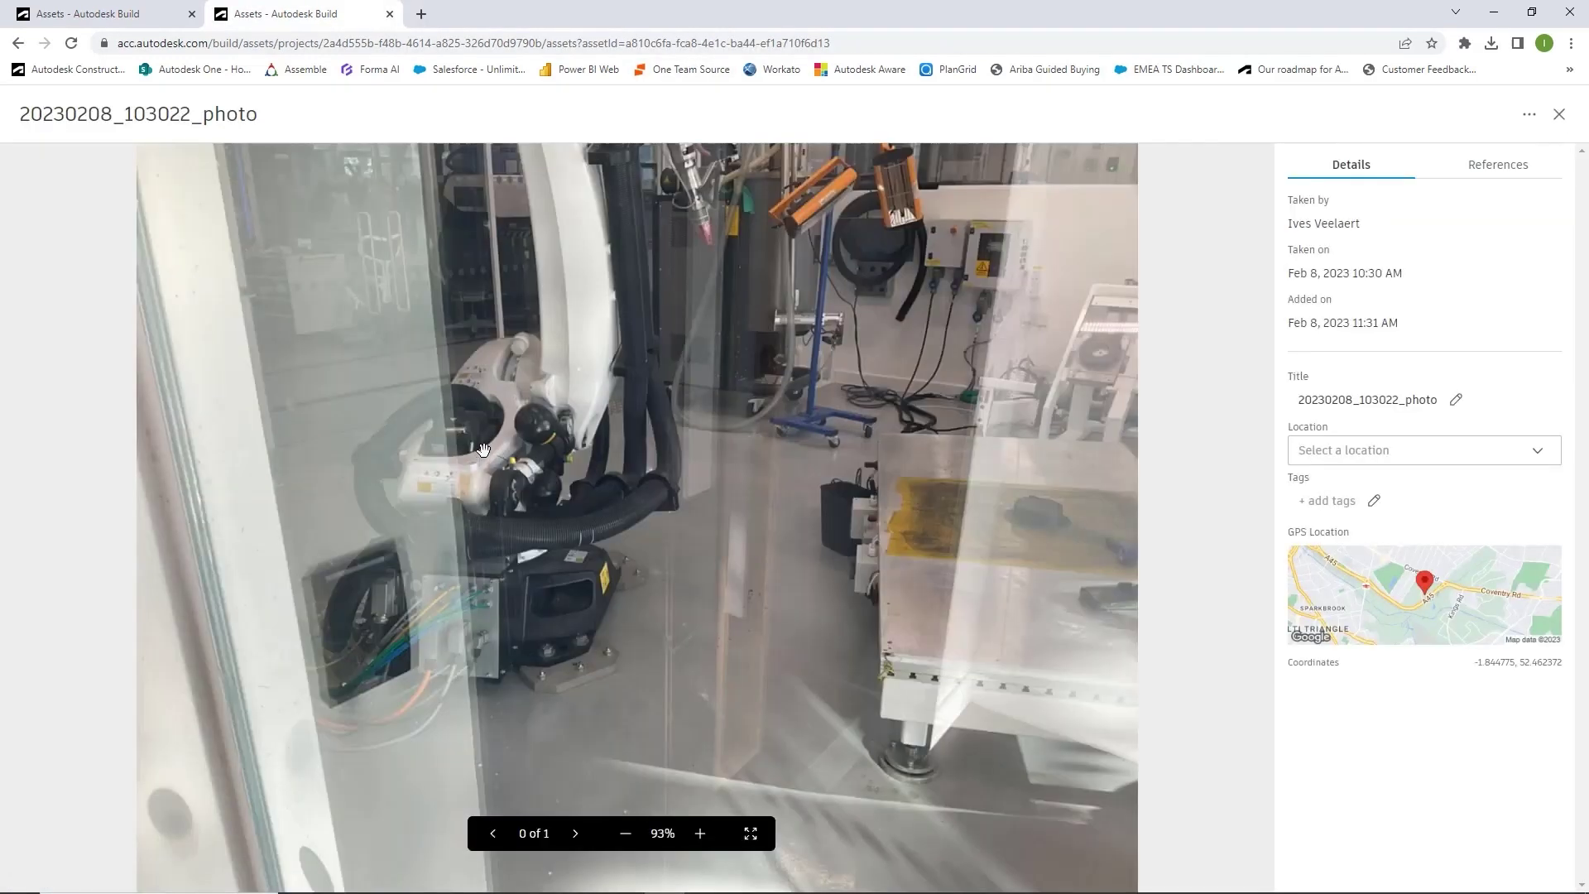
{"action": "left_click", "coordinate": [1425, 584]}
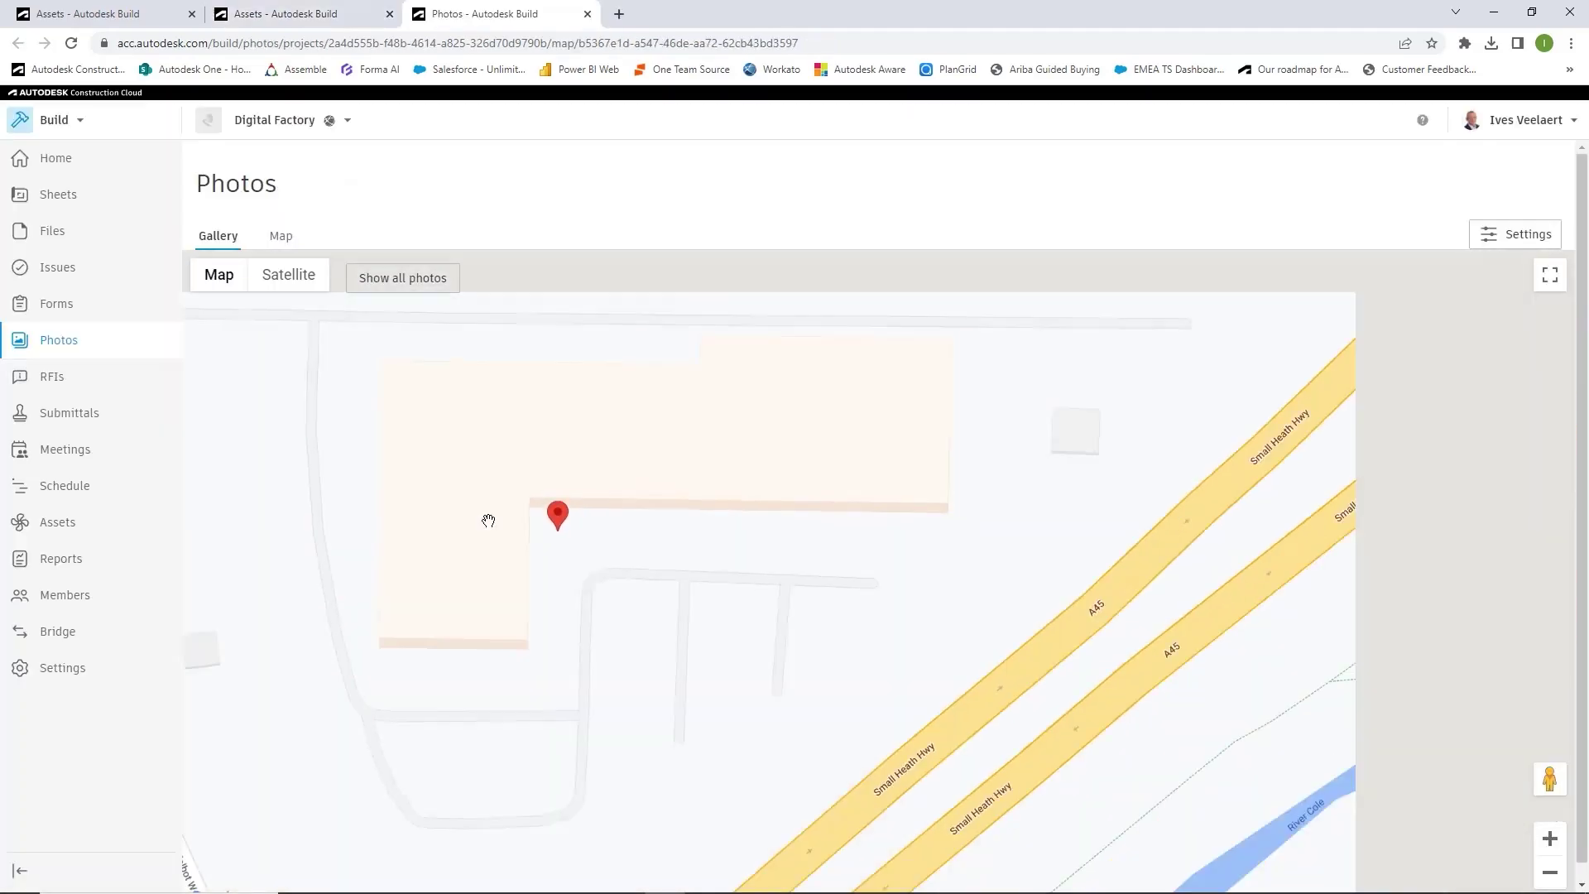
{"action": "scroll", "coordinate": [488, 520], "scroll_direction": "down", "scroll_amount": 7}
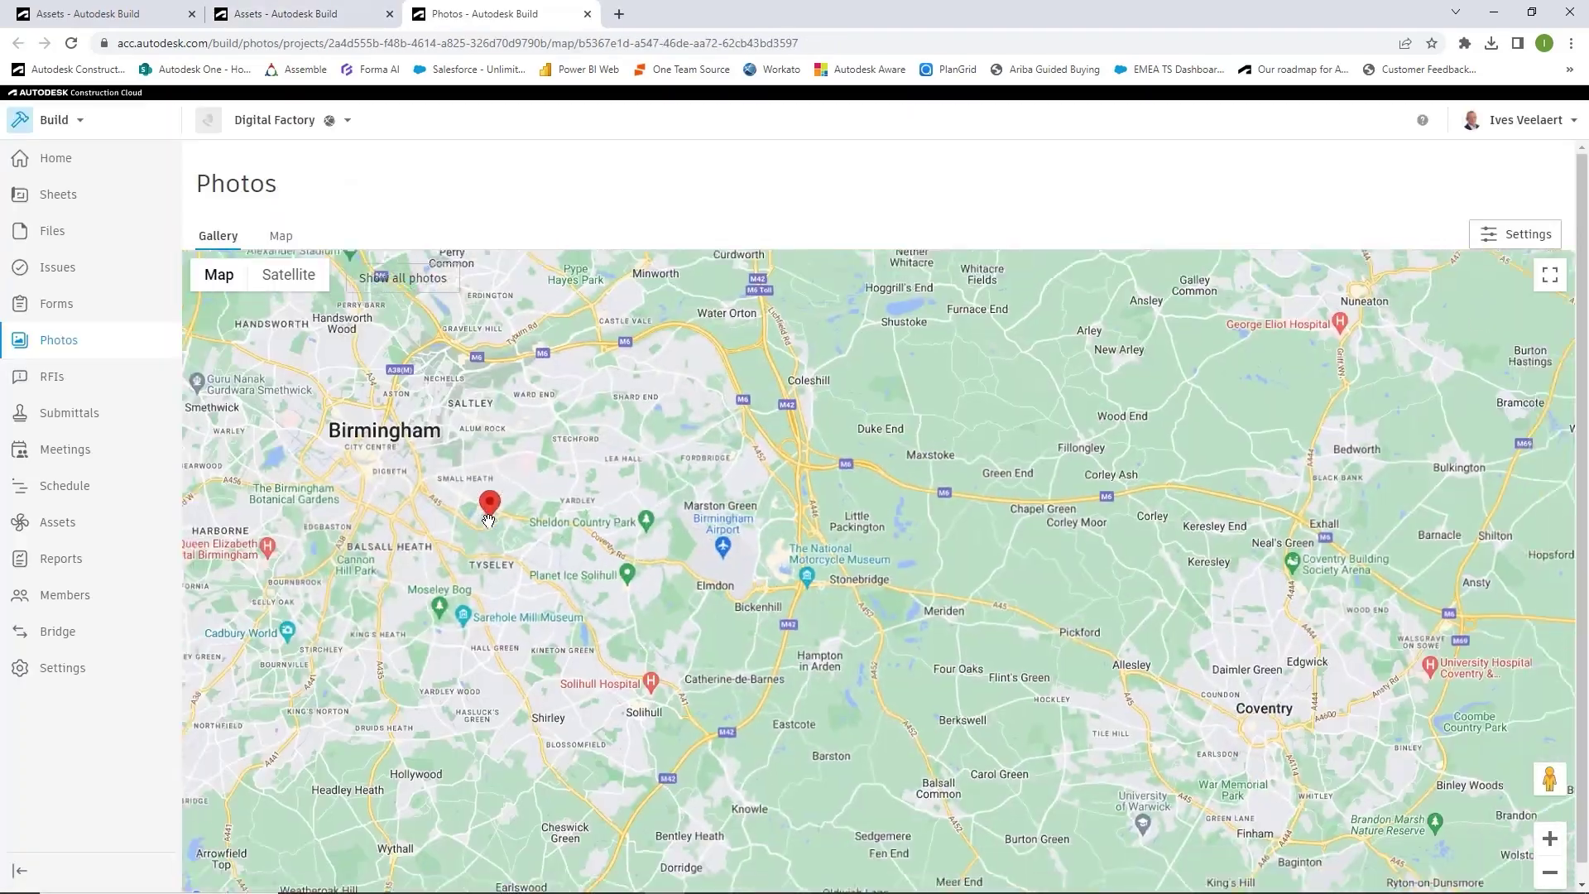
{"action": "scroll", "coordinate": [488, 521], "scroll_direction": "down", "scroll_amount": 5}
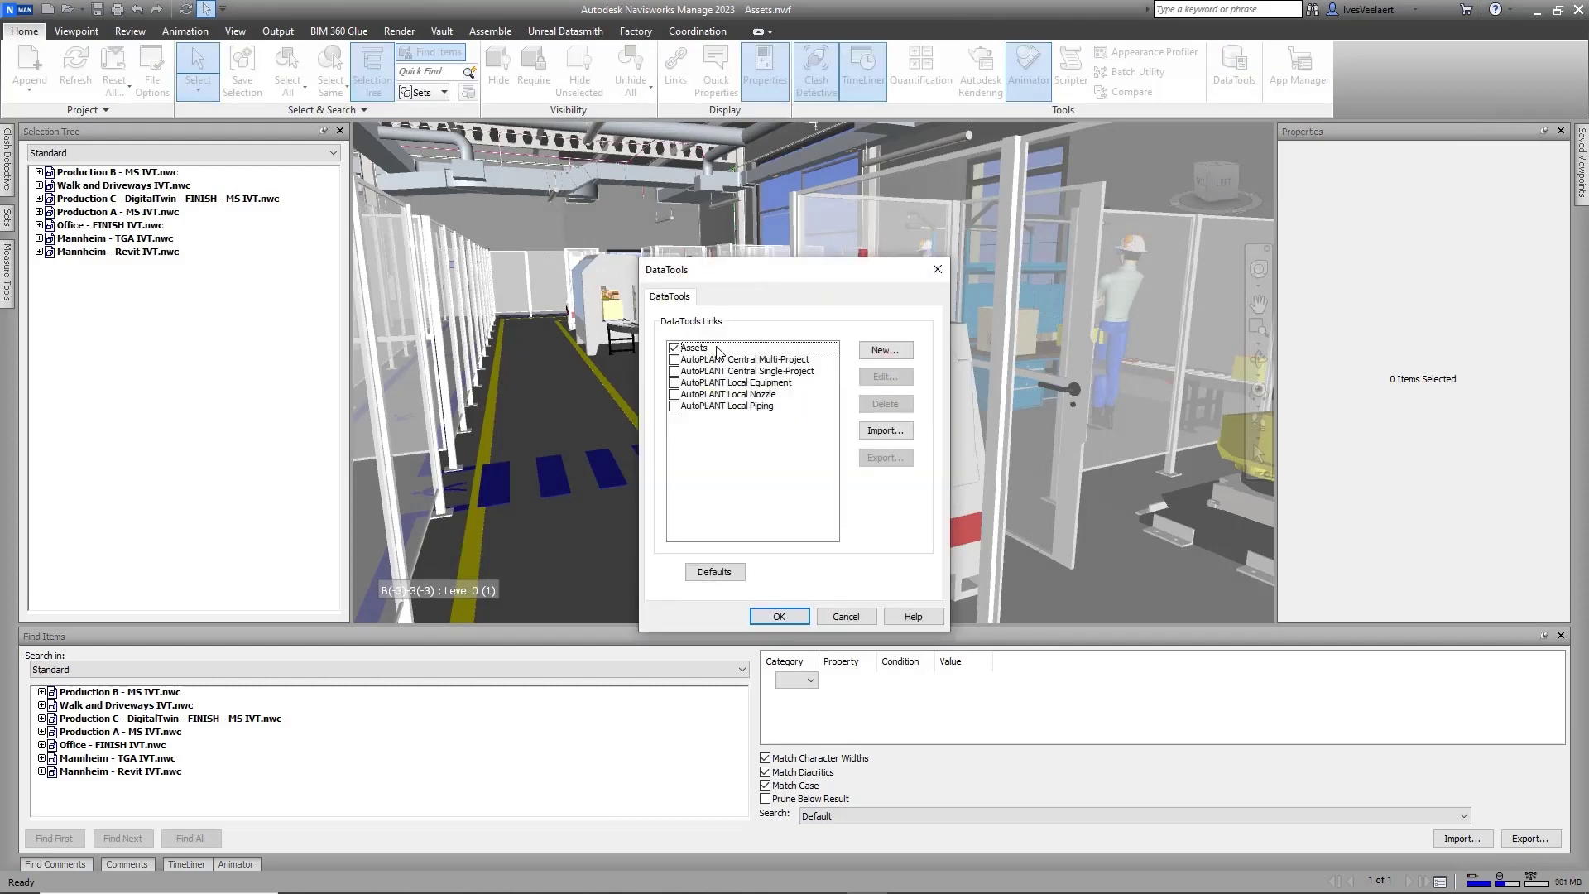
- Review the Assets database link's Assets.accdb file and SQL query without changes
{"action": "left_click", "coordinate": [684, 351]}
{"action": "left_click", "coordinate": [885, 376]}
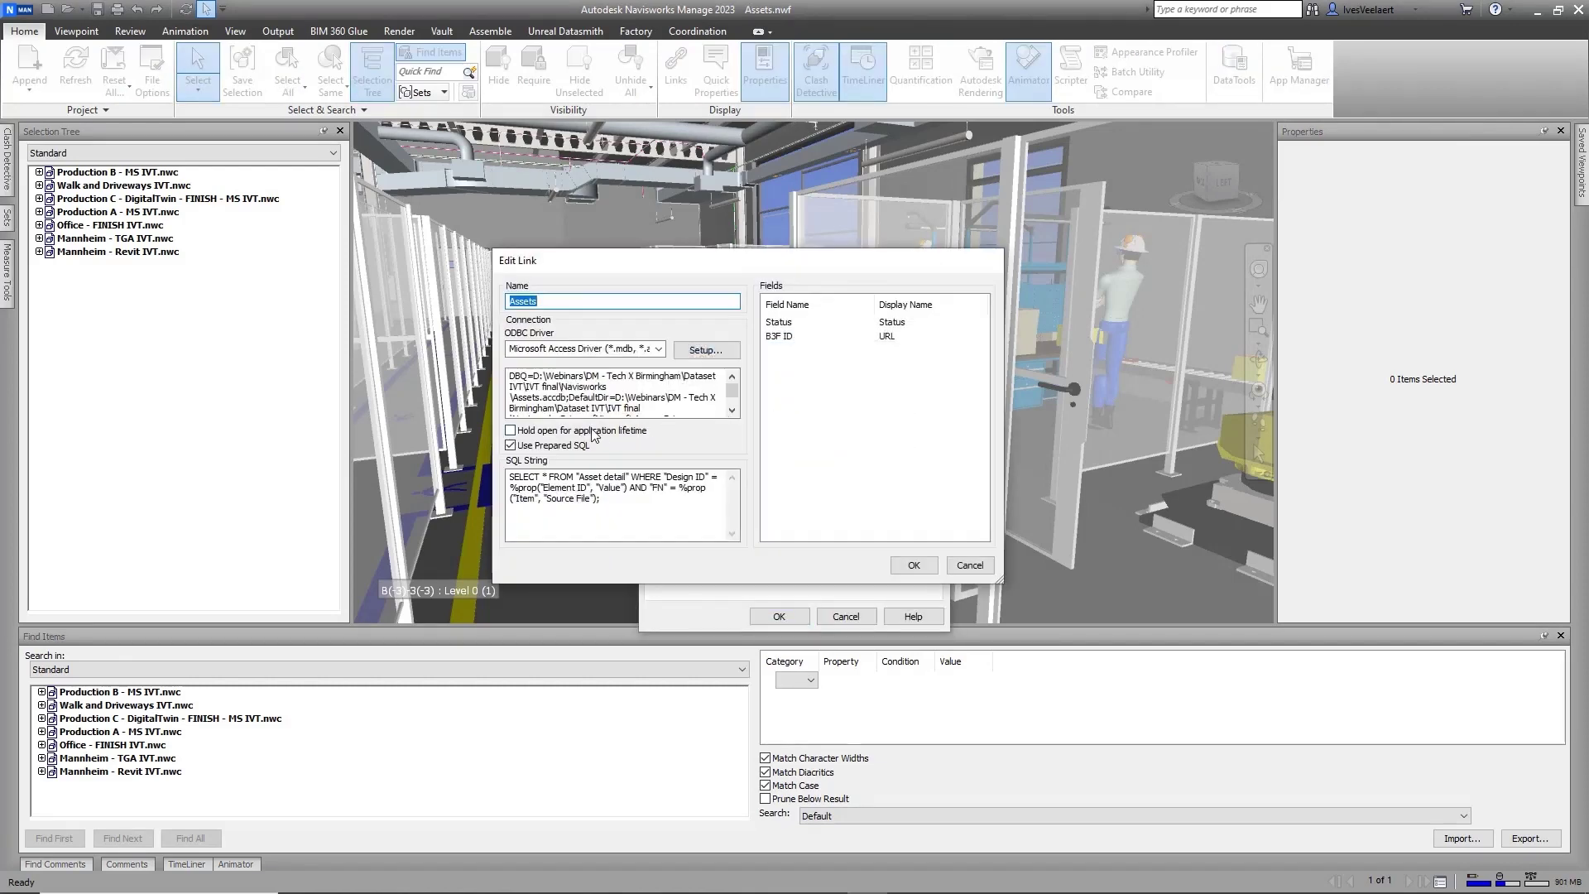
{"action": "left_click_drag", "start_coordinate": [512, 398], "coordinate": [567, 398]}
{"action": "triple_click", "coordinate": [626, 495]}
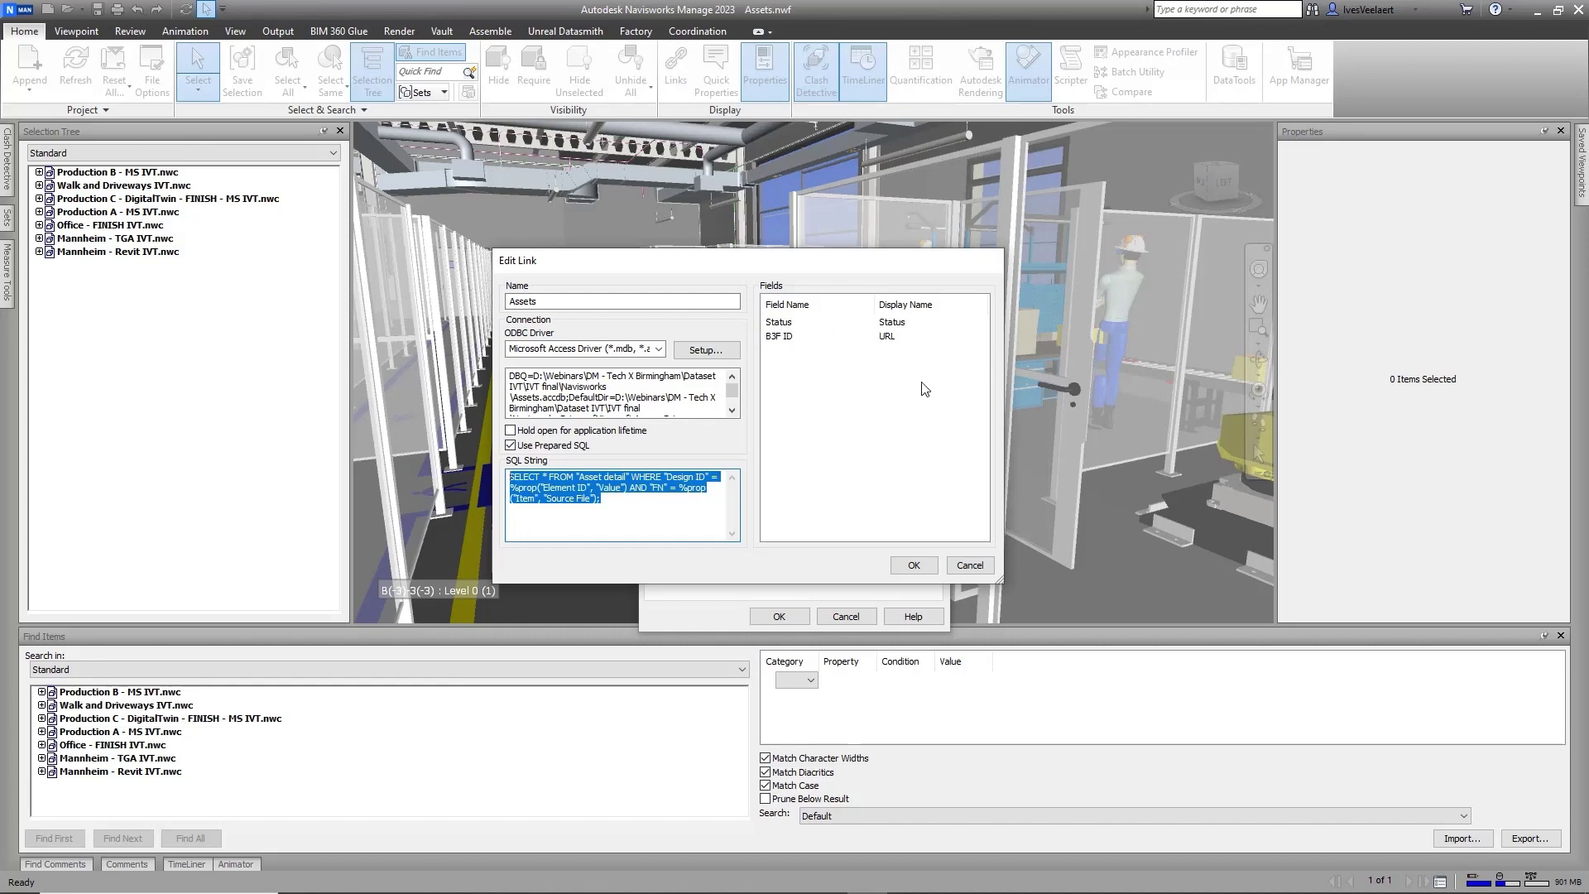
{"action": "left_click", "coordinate": [983, 565]}
{"action": "left_click", "coordinate": [855, 617]}
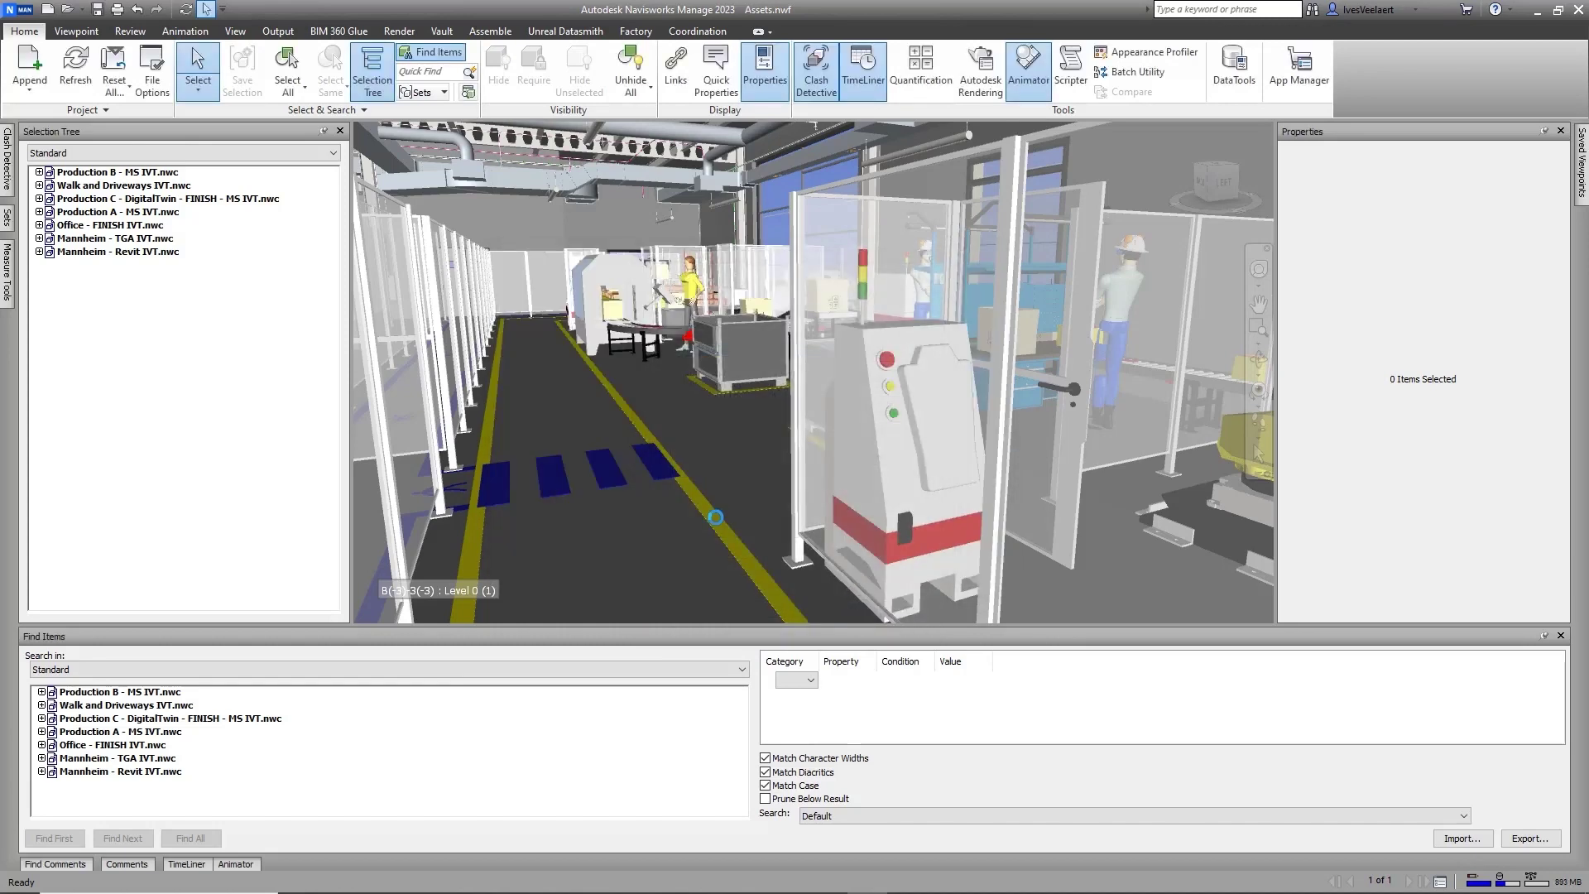
- Hide the safety fence, view the robot controller's Assets properties, then unhide all
{"action": "left_click", "coordinate": [916, 339]}
{"action": "left_click", "coordinate": [500, 75]}
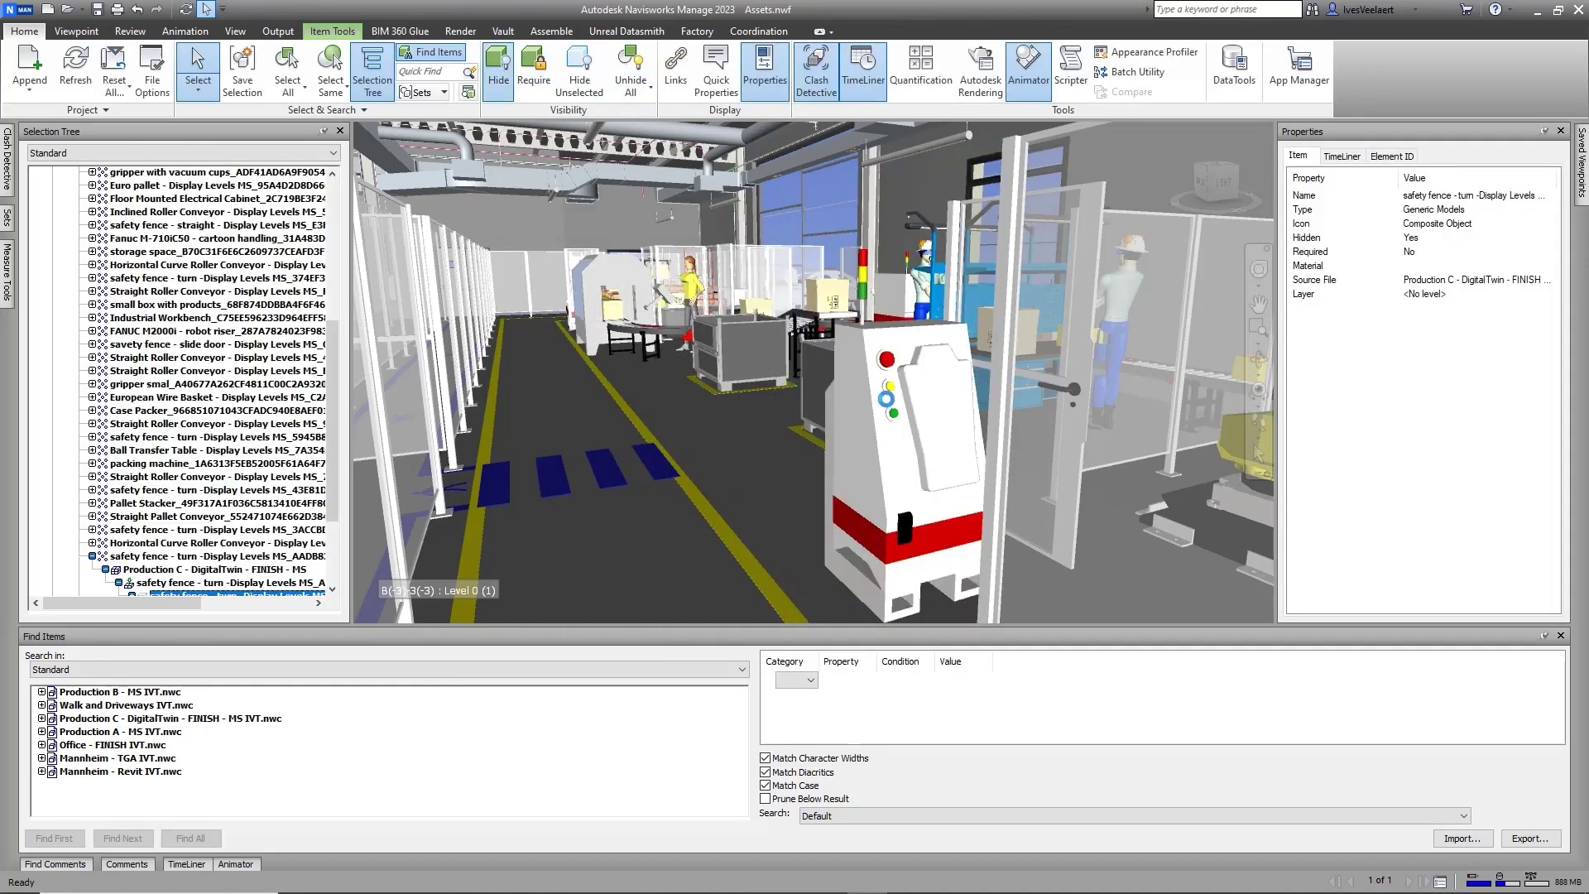
{"action": "left_click", "coordinate": [899, 408]}
{"action": "left_click", "coordinate": [161, 399]}
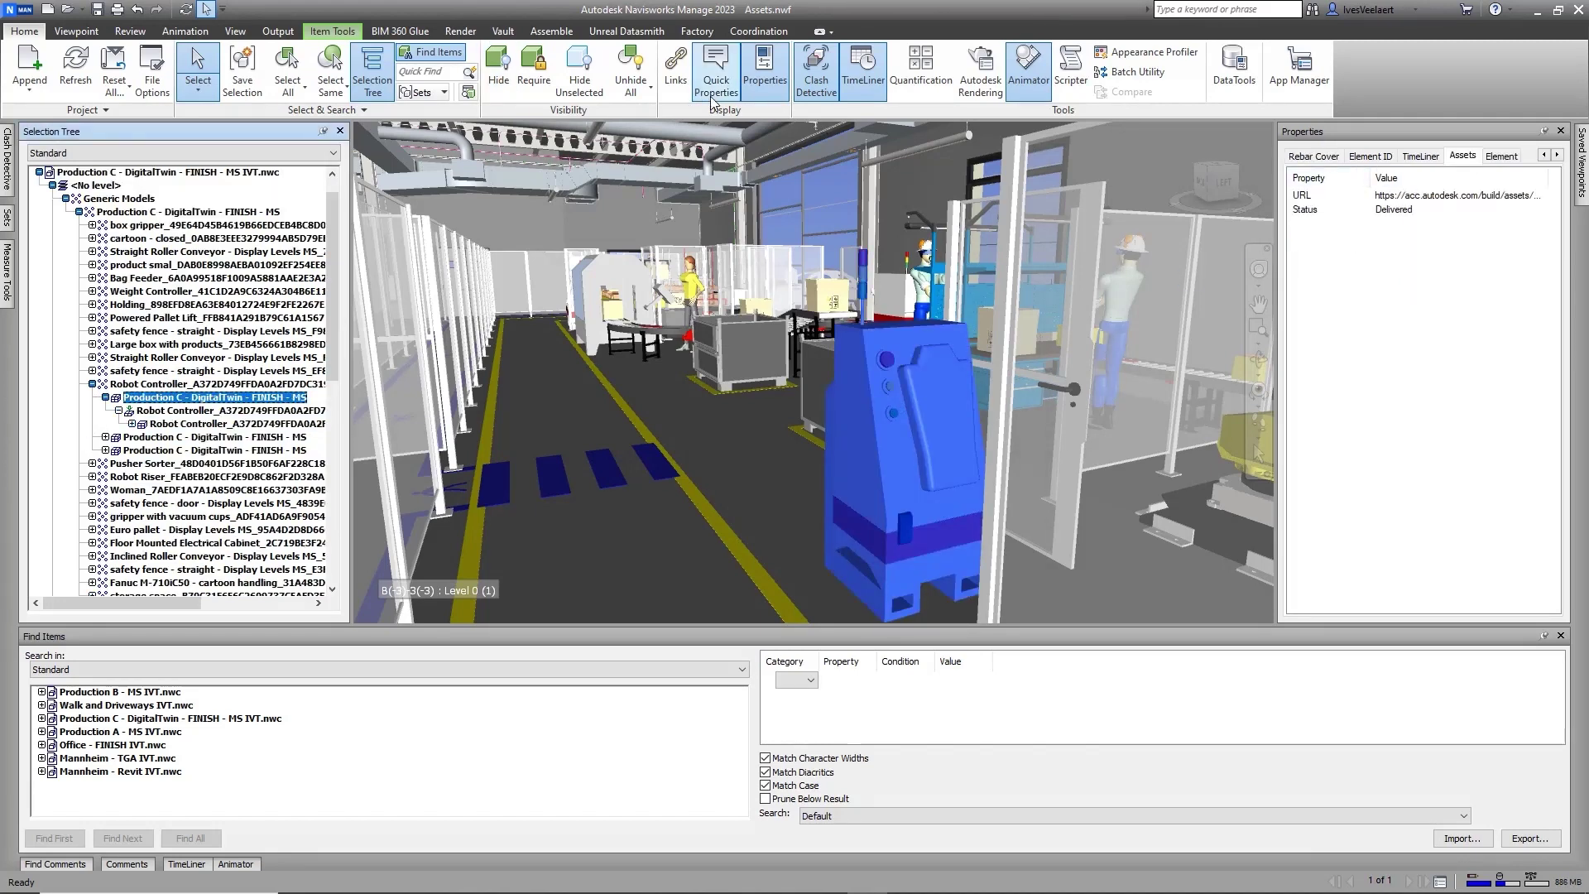
{"action": "left_click", "coordinate": [629, 76]}
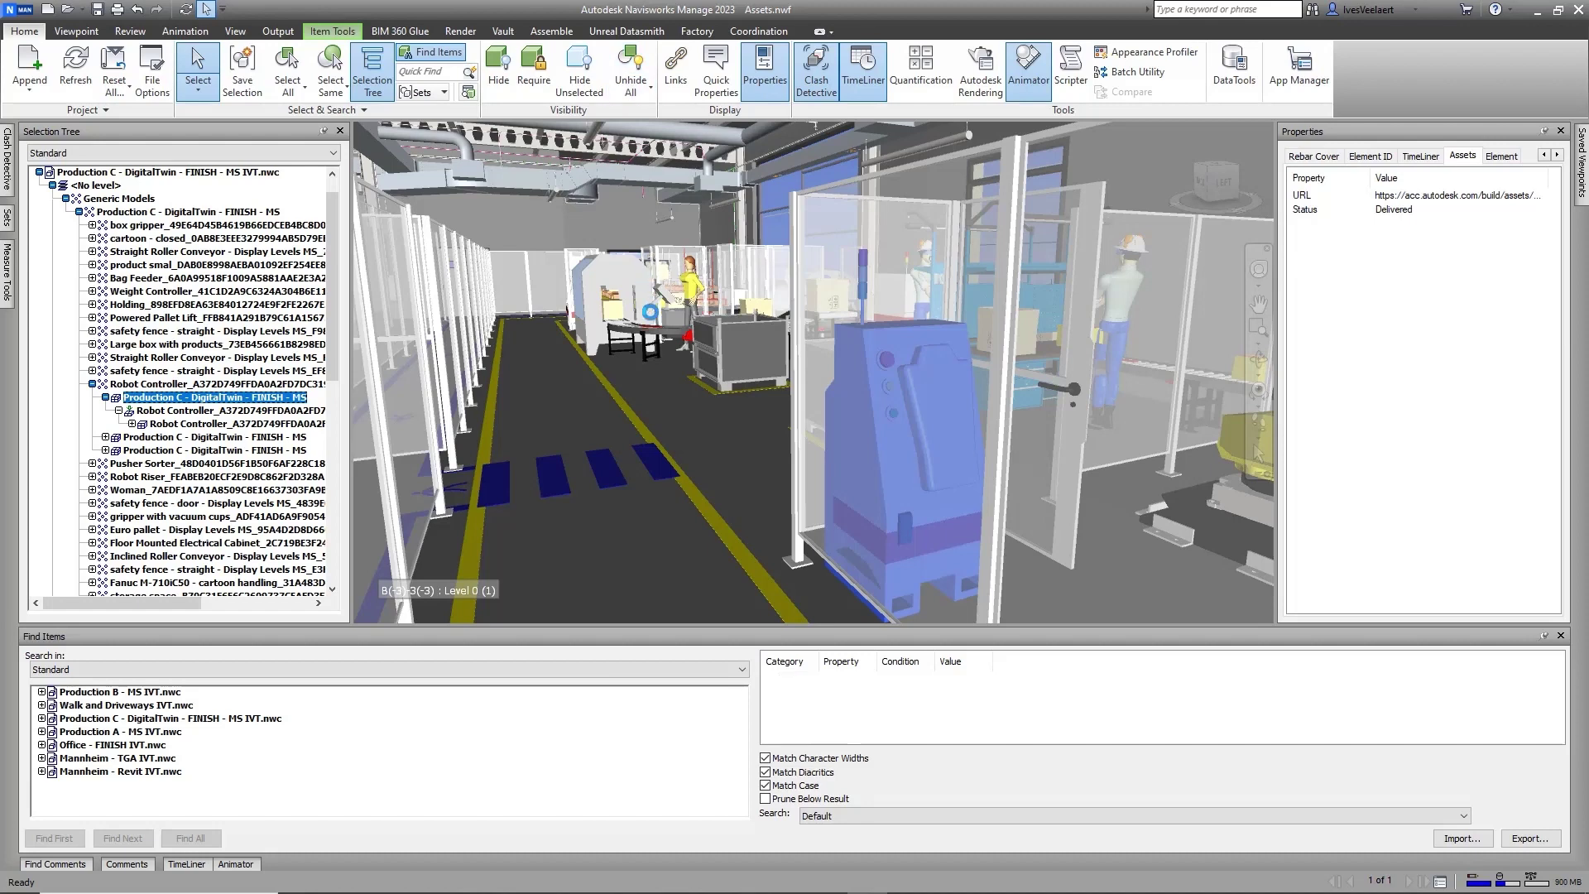
{"action": "key", "text": "Escape"}
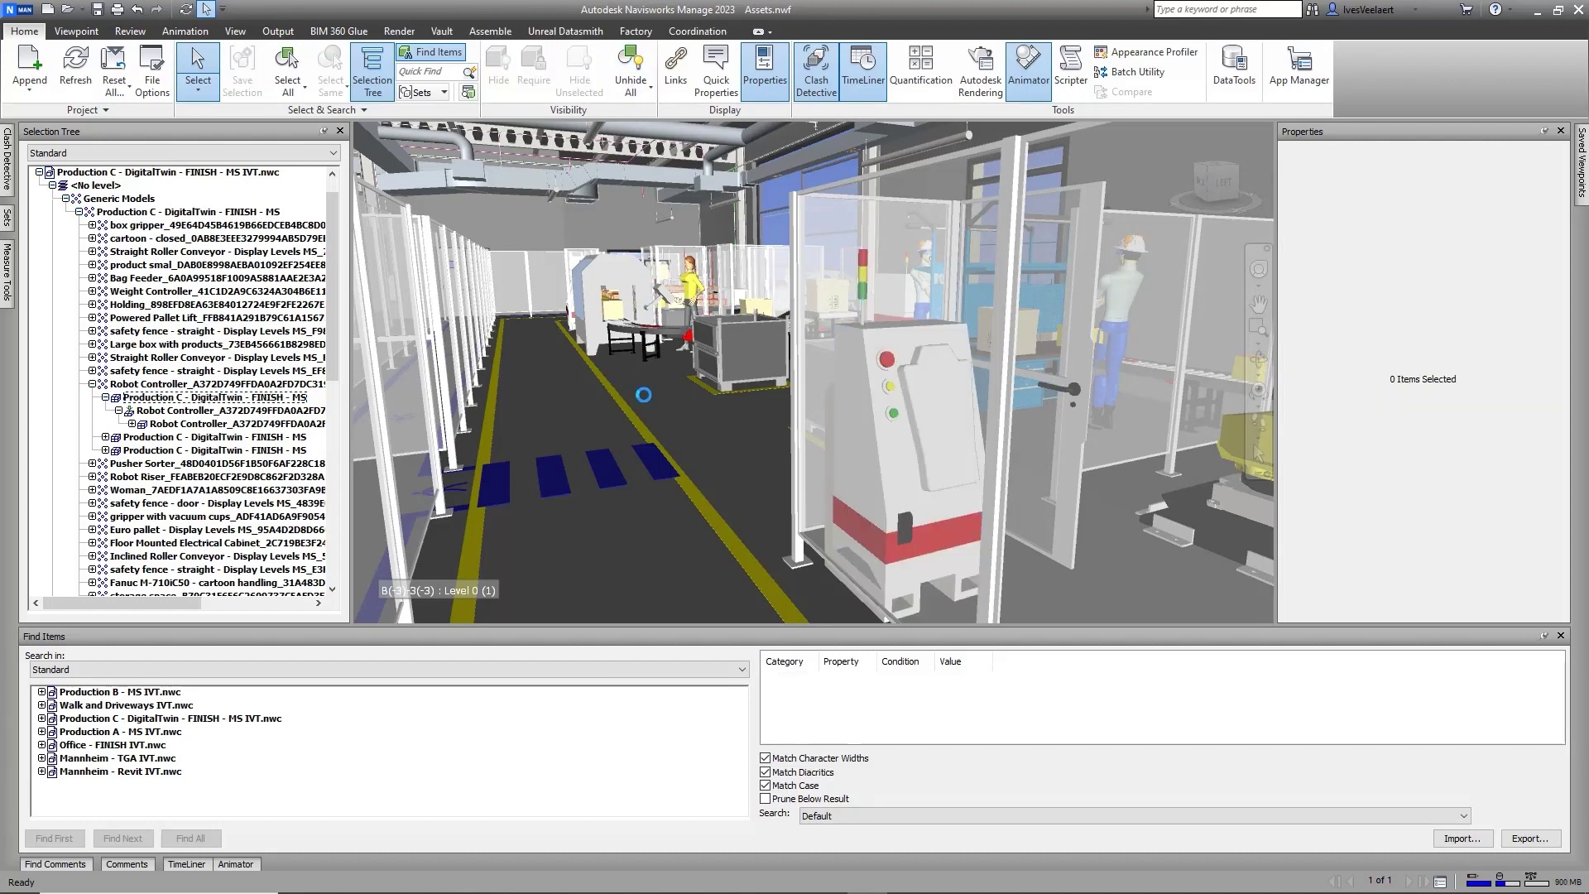
{"action": "left_click", "coordinate": [323, 130]}
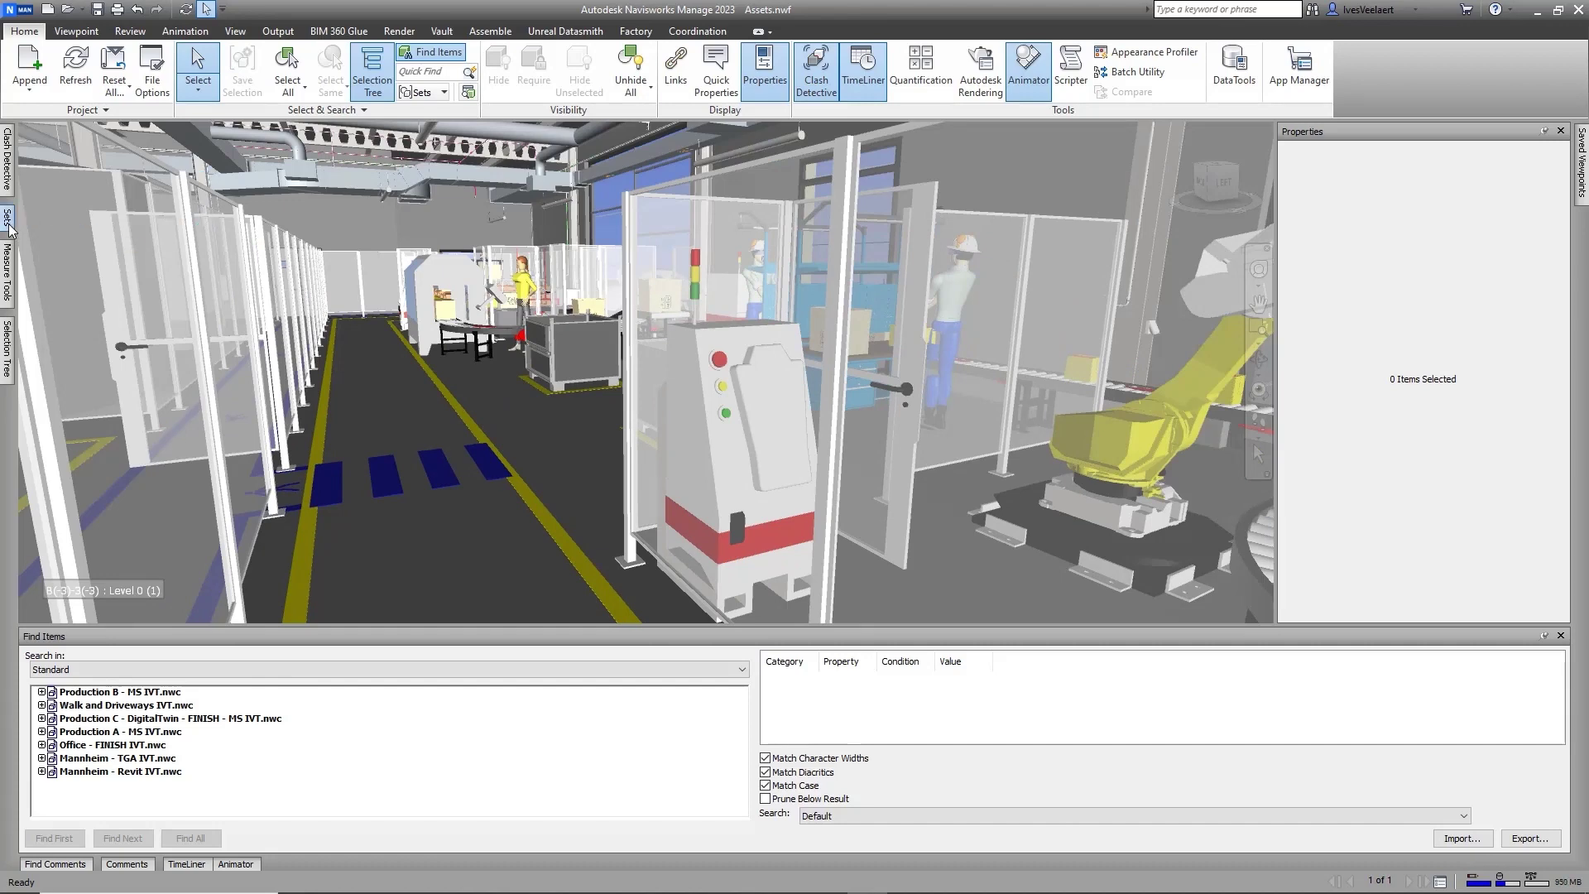
- Pin the Sets panel, select the Assets search set, and auto-hide Find Items and Properties
{"action": "mouse_move", "coordinate": [9, 218]}
{"action": "left_click", "coordinate": [219, 131]}
{"action": "left_click", "coordinate": [67, 170]}
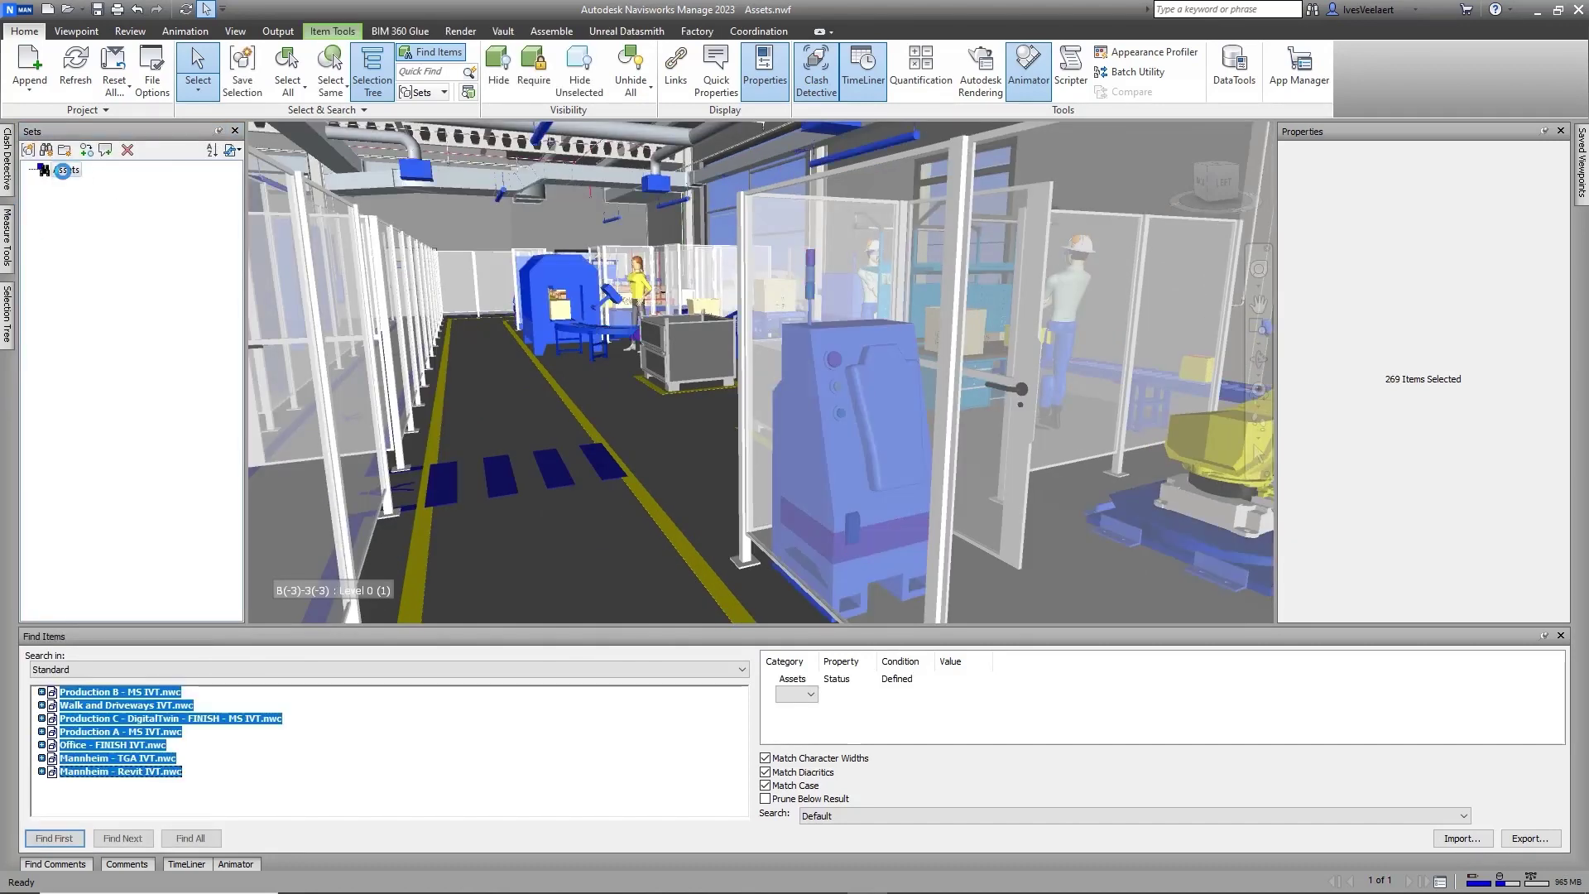
{"action": "left_click", "coordinate": [1544, 635]}
{"action": "left_click", "coordinate": [1545, 131]}
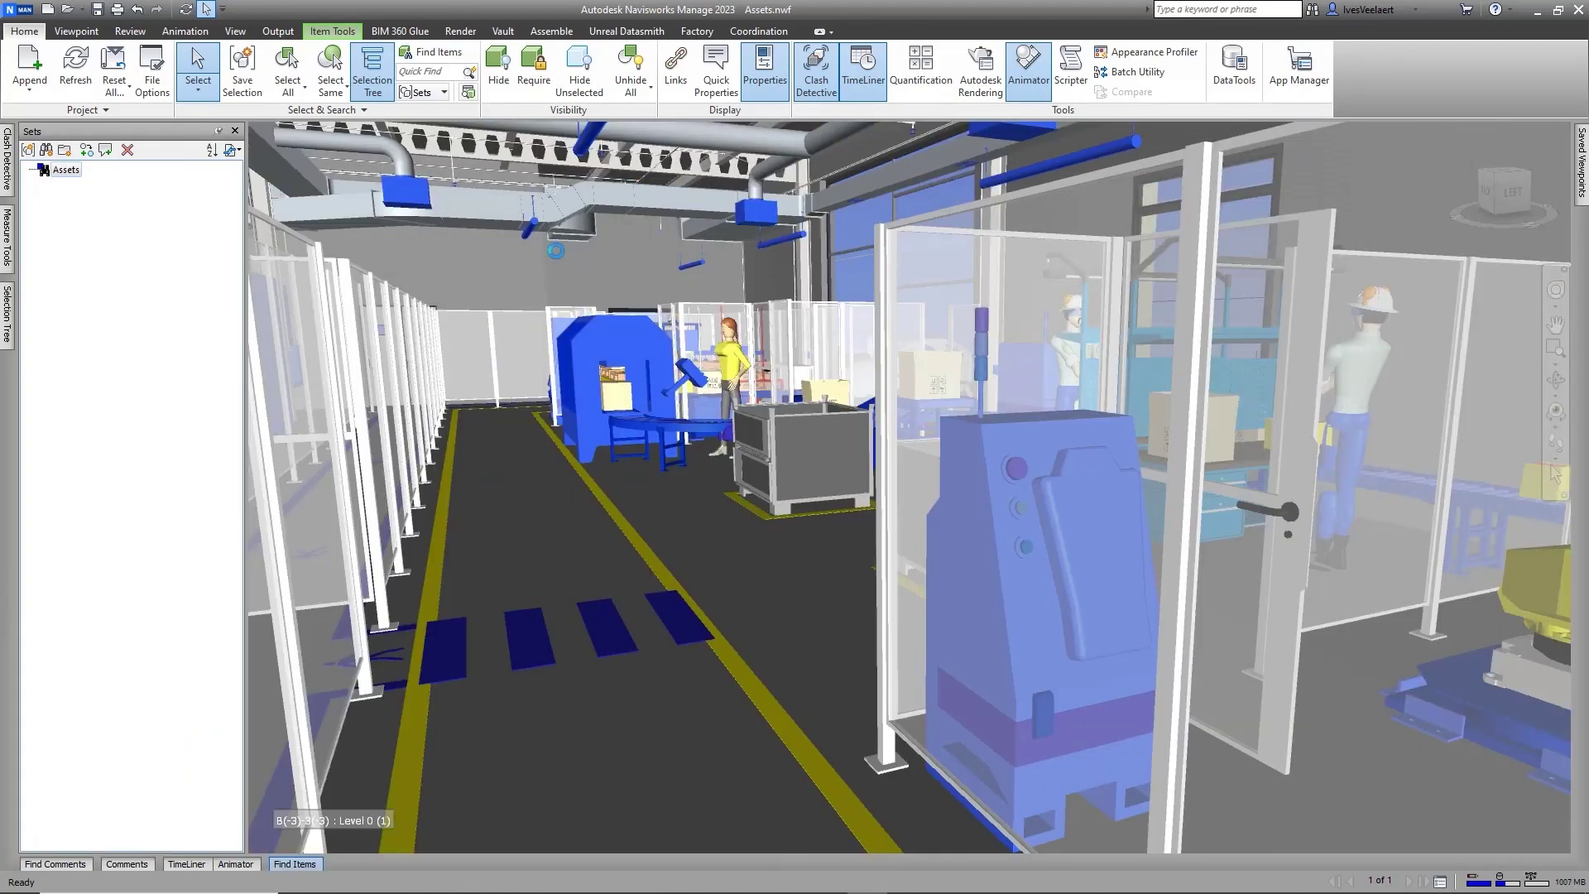
- Invert the selection and give all non-asset items a Transparency override
{"action": "left_click", "coordinate": [296, 92]}
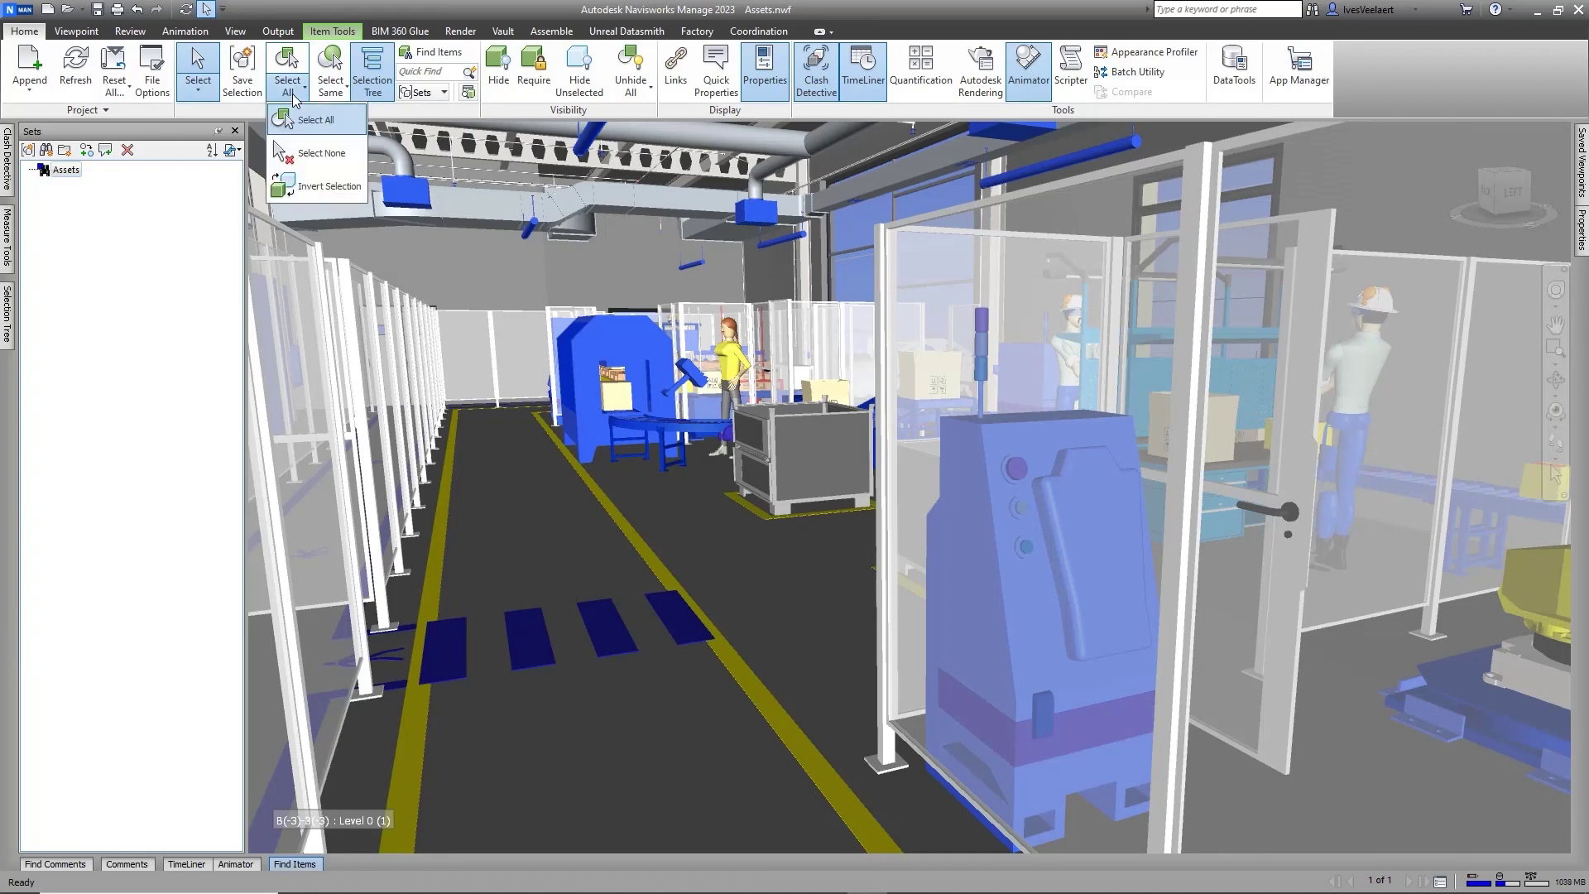
{"action": "left_click", "coordinate": [333, 187]}
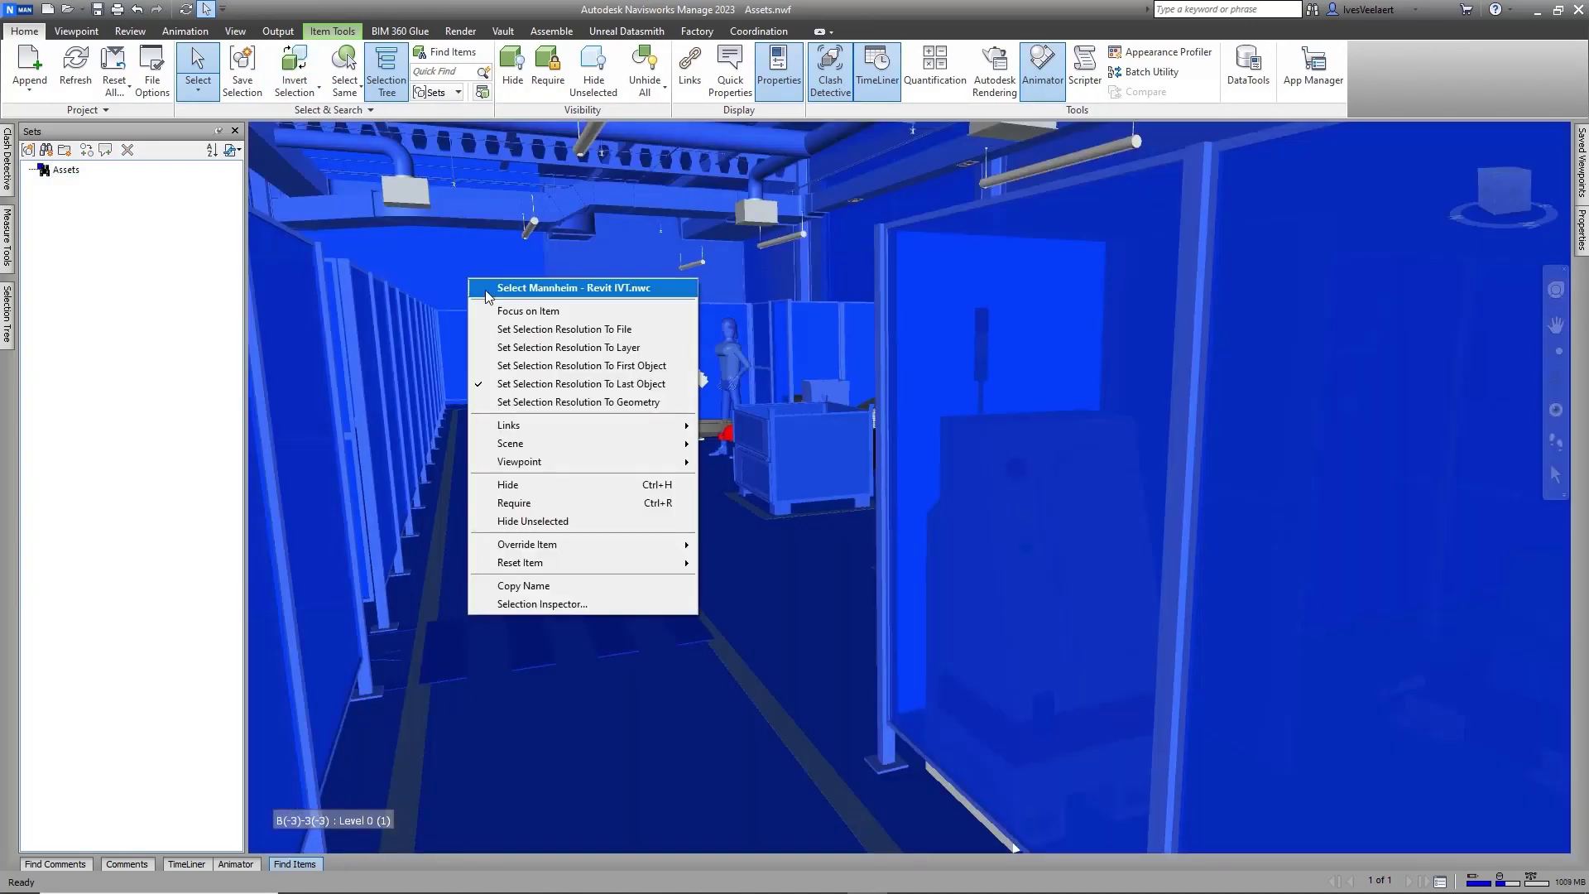
{"action": "left_click", "coordinate": [760, 563]}
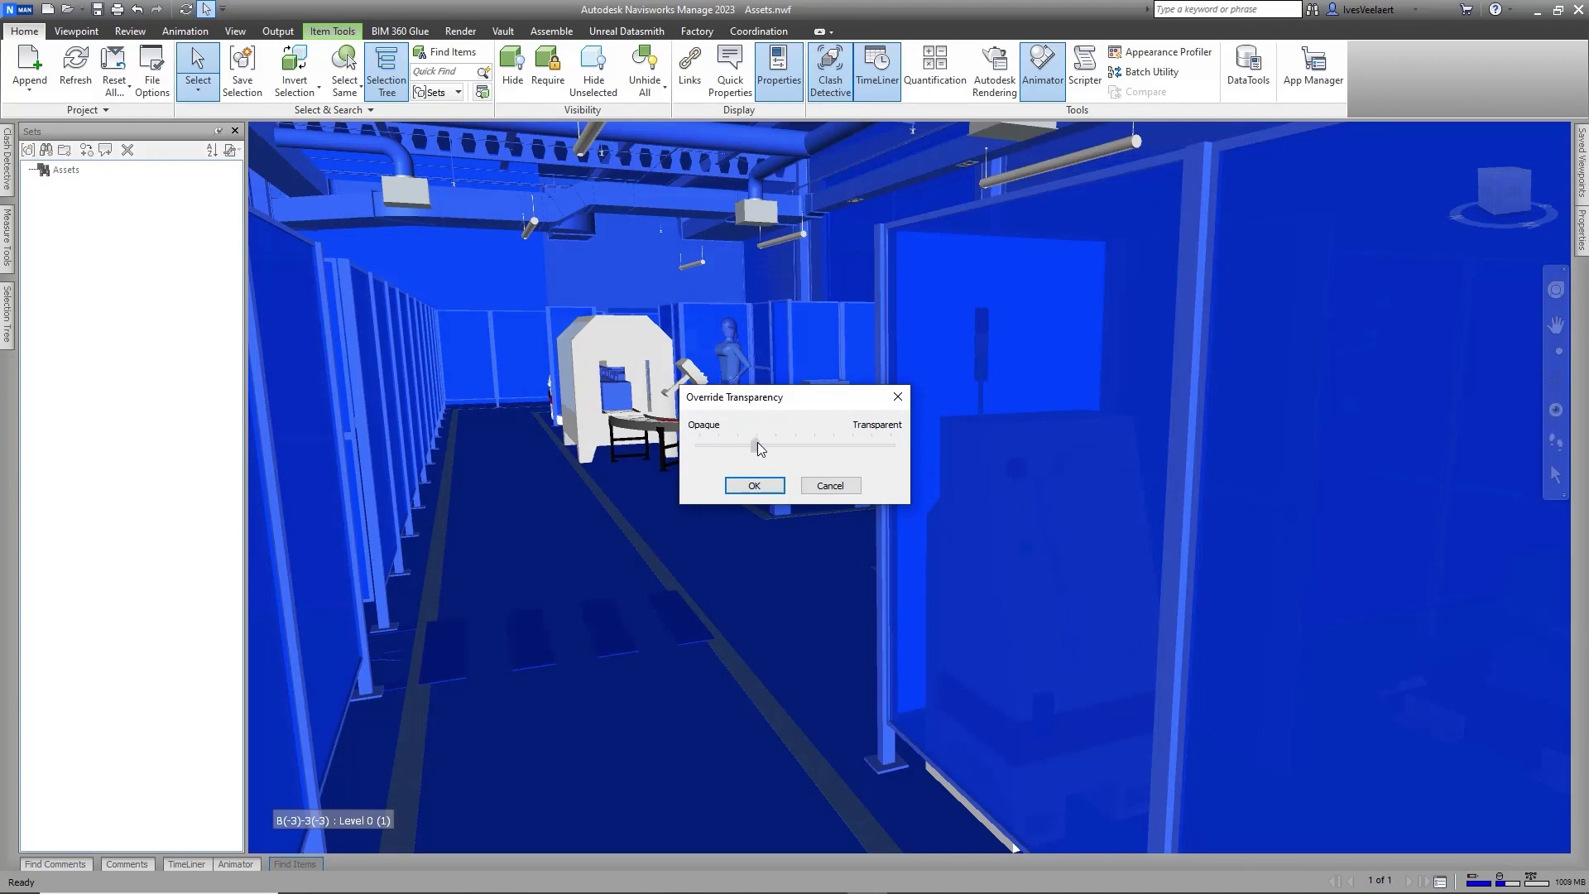
{"action": "left_click", "coordinate": [750, 487]}
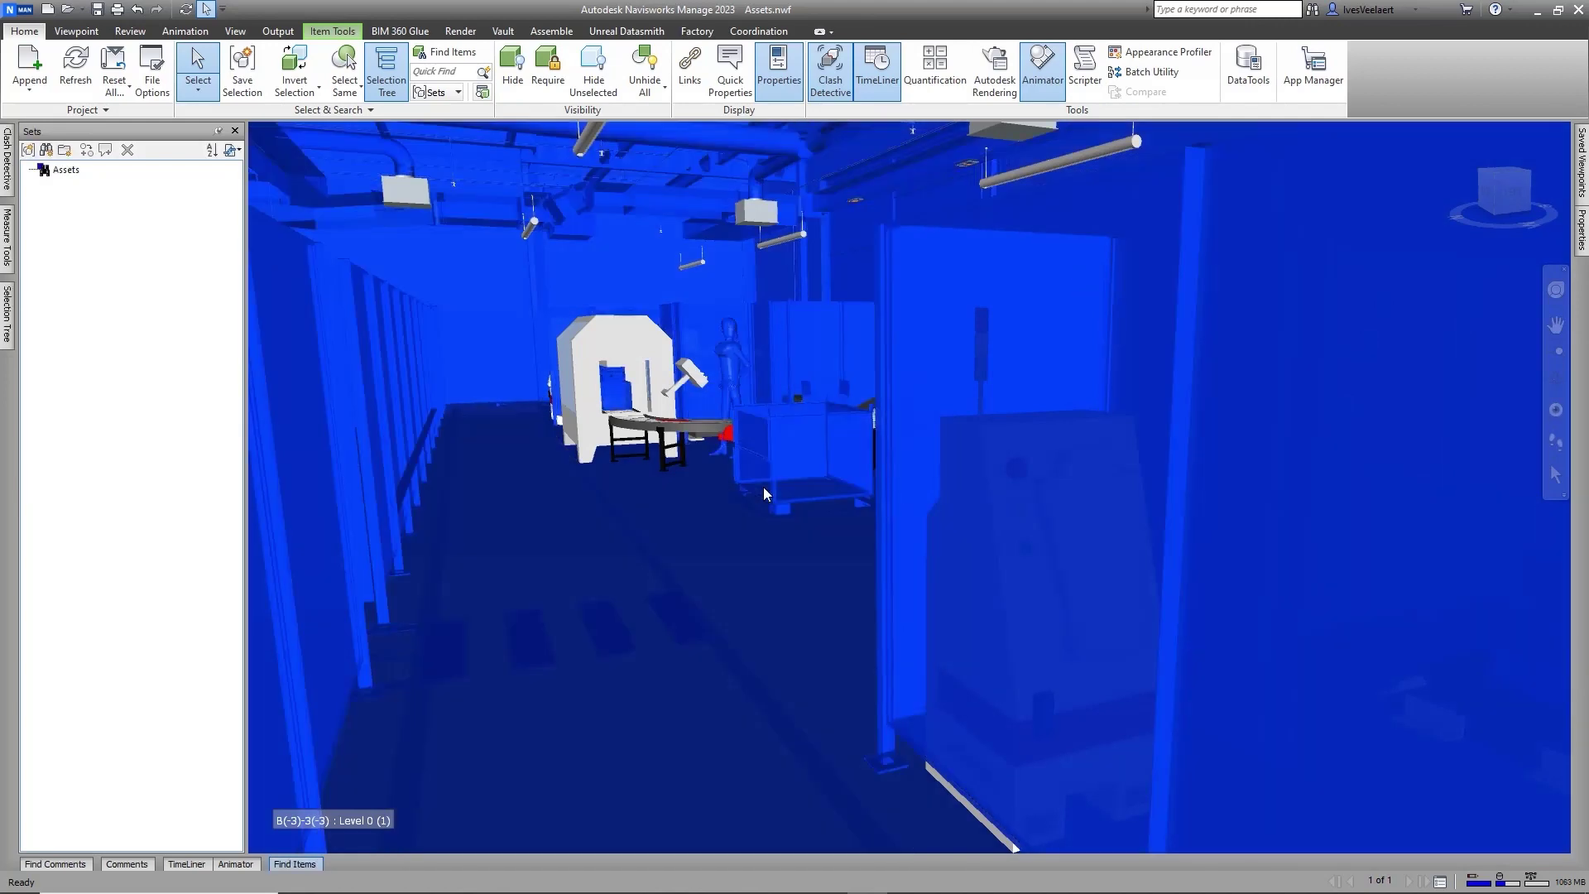
{"action": "key", "text": "Escape"}
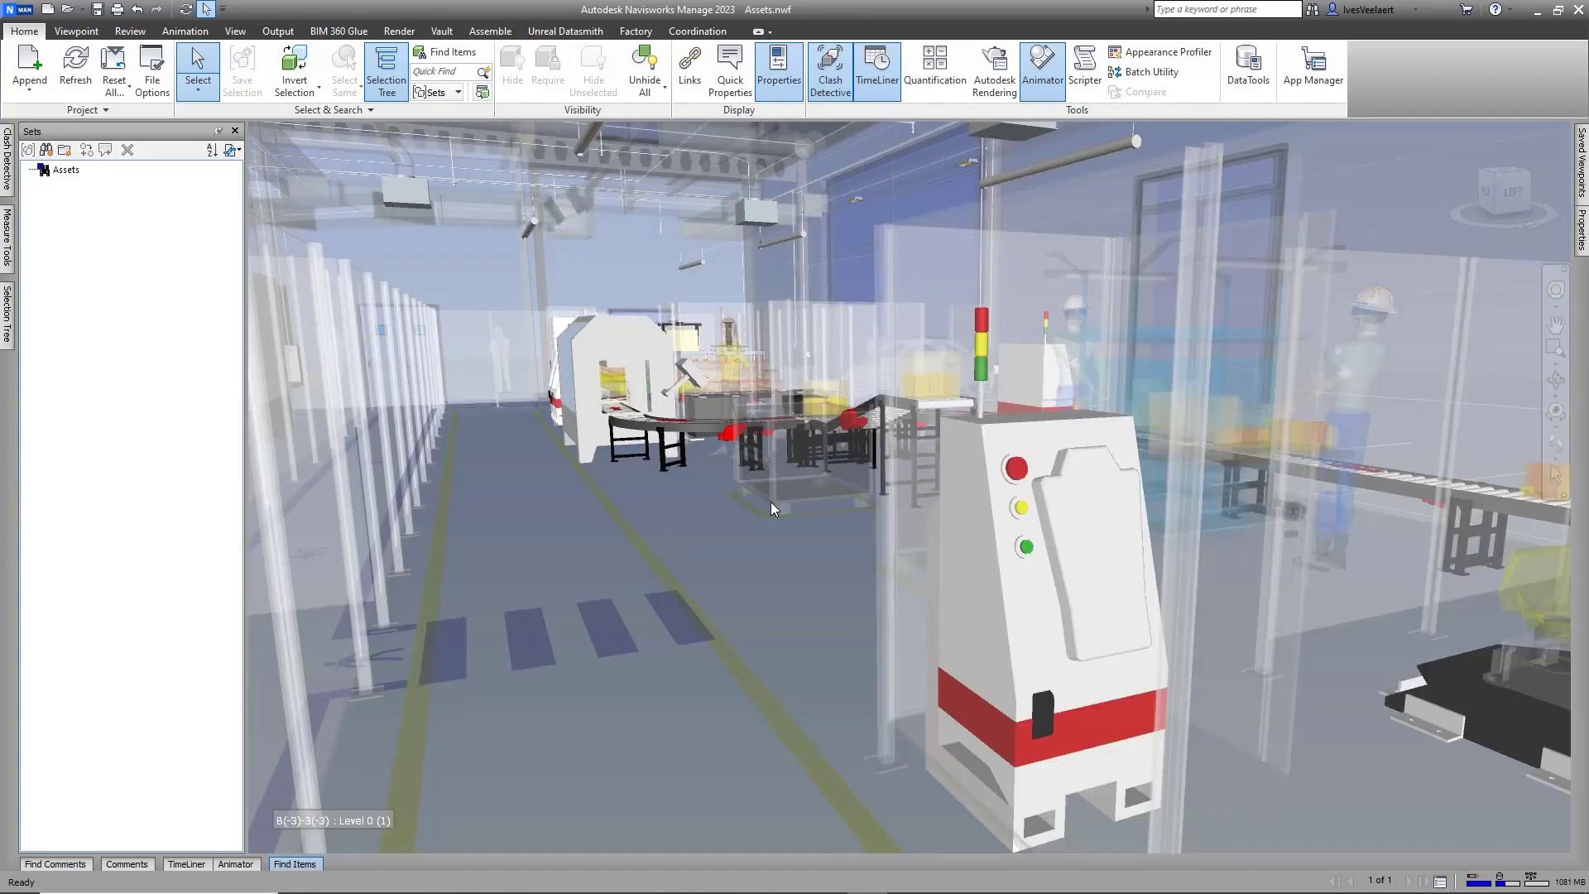
- Run the Appearance Profiler to colour the assets by status
{"action": "left_click", "coordinate": [1159, 53]}
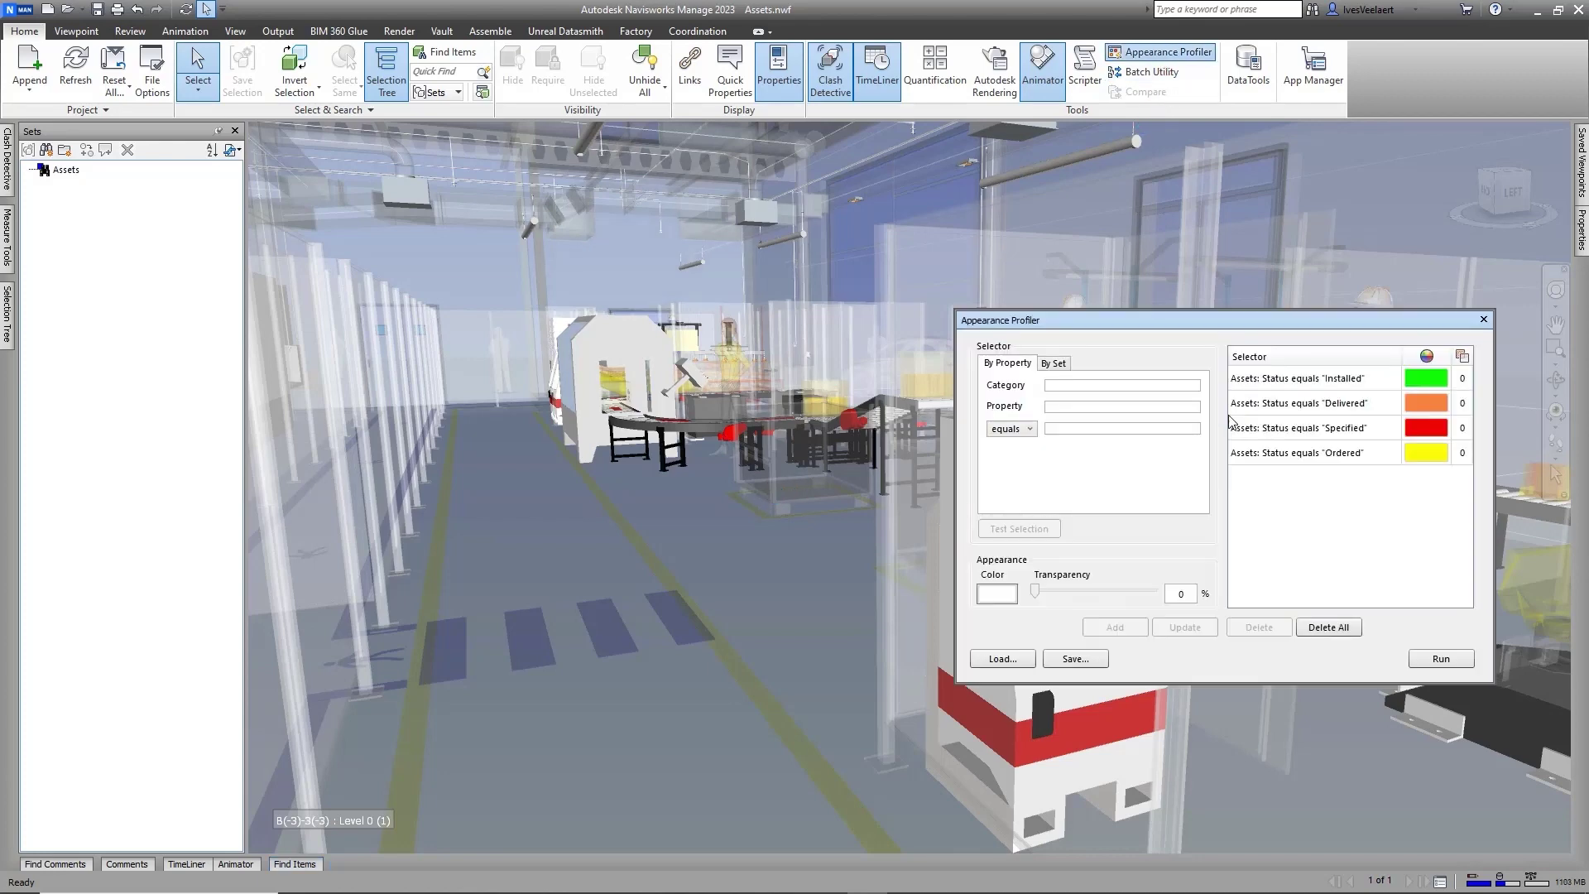
{"action": "left_click", "coordinate": [1440, 662]}
{"action": "left_click", "coordinate": [1483, 319]}
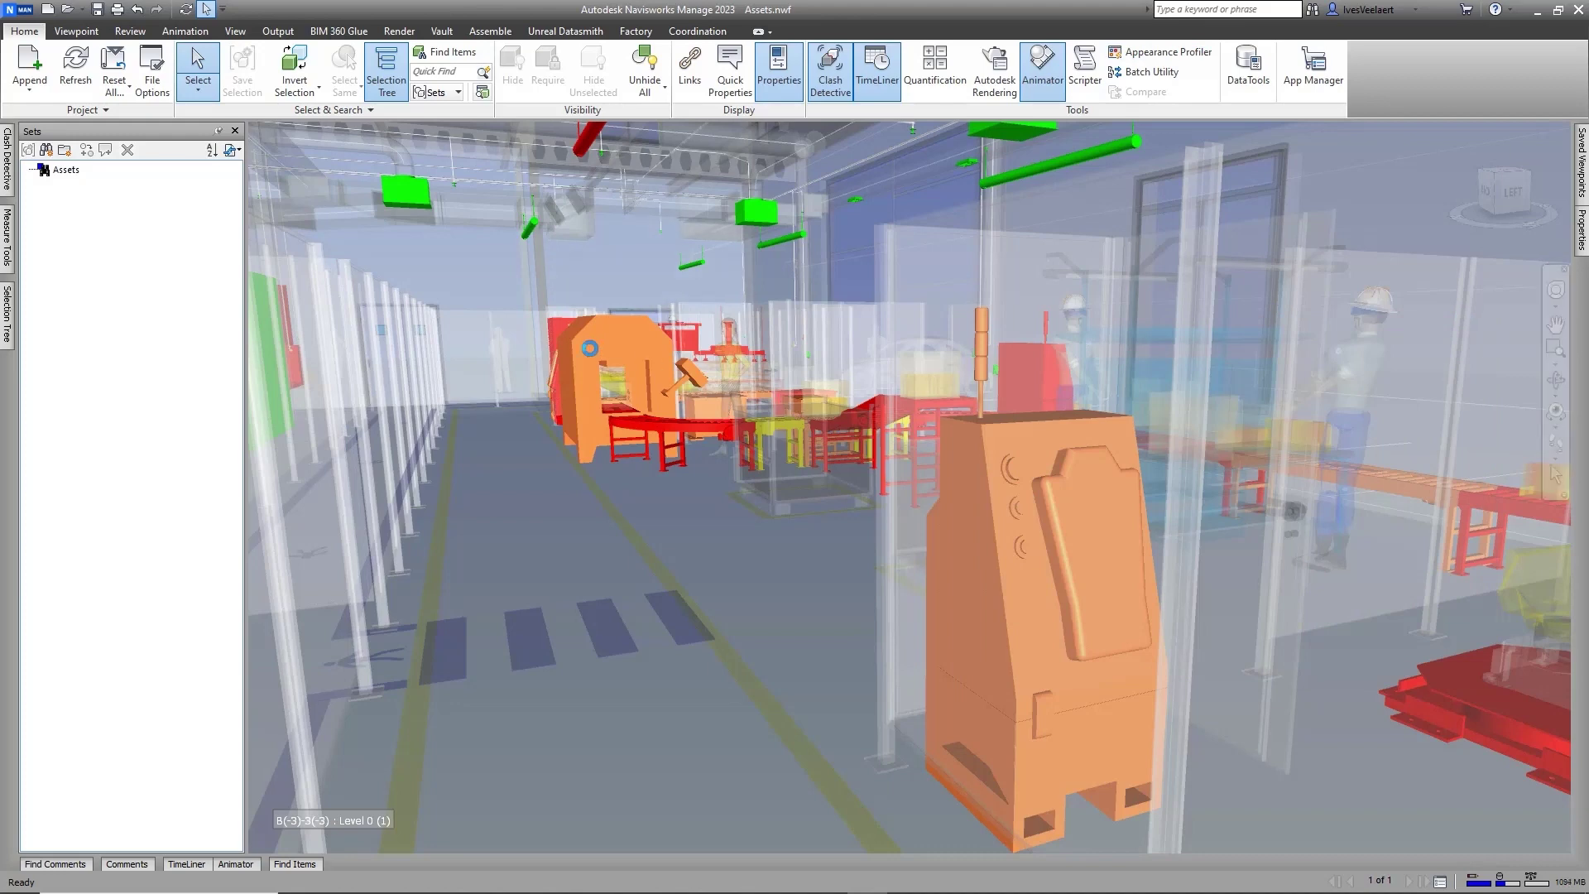
- Publish the model as Assets.nwd in the Analysis folder
{"action": "left_click", "coordinate": [18, 11]}
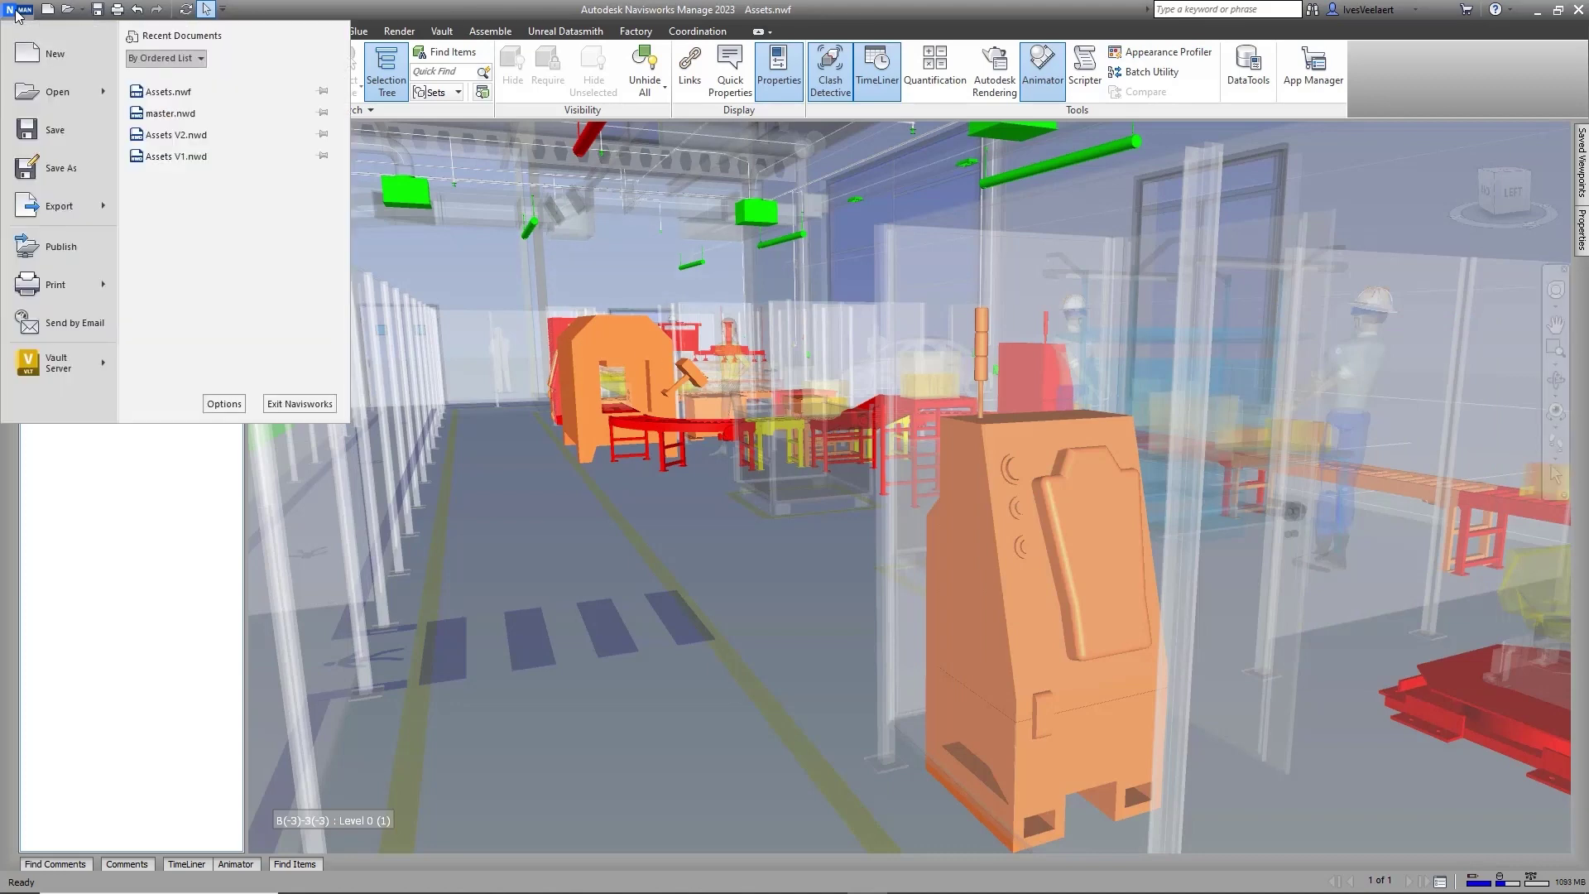
{"action": "left_click", "coordinate": [60, 246]}
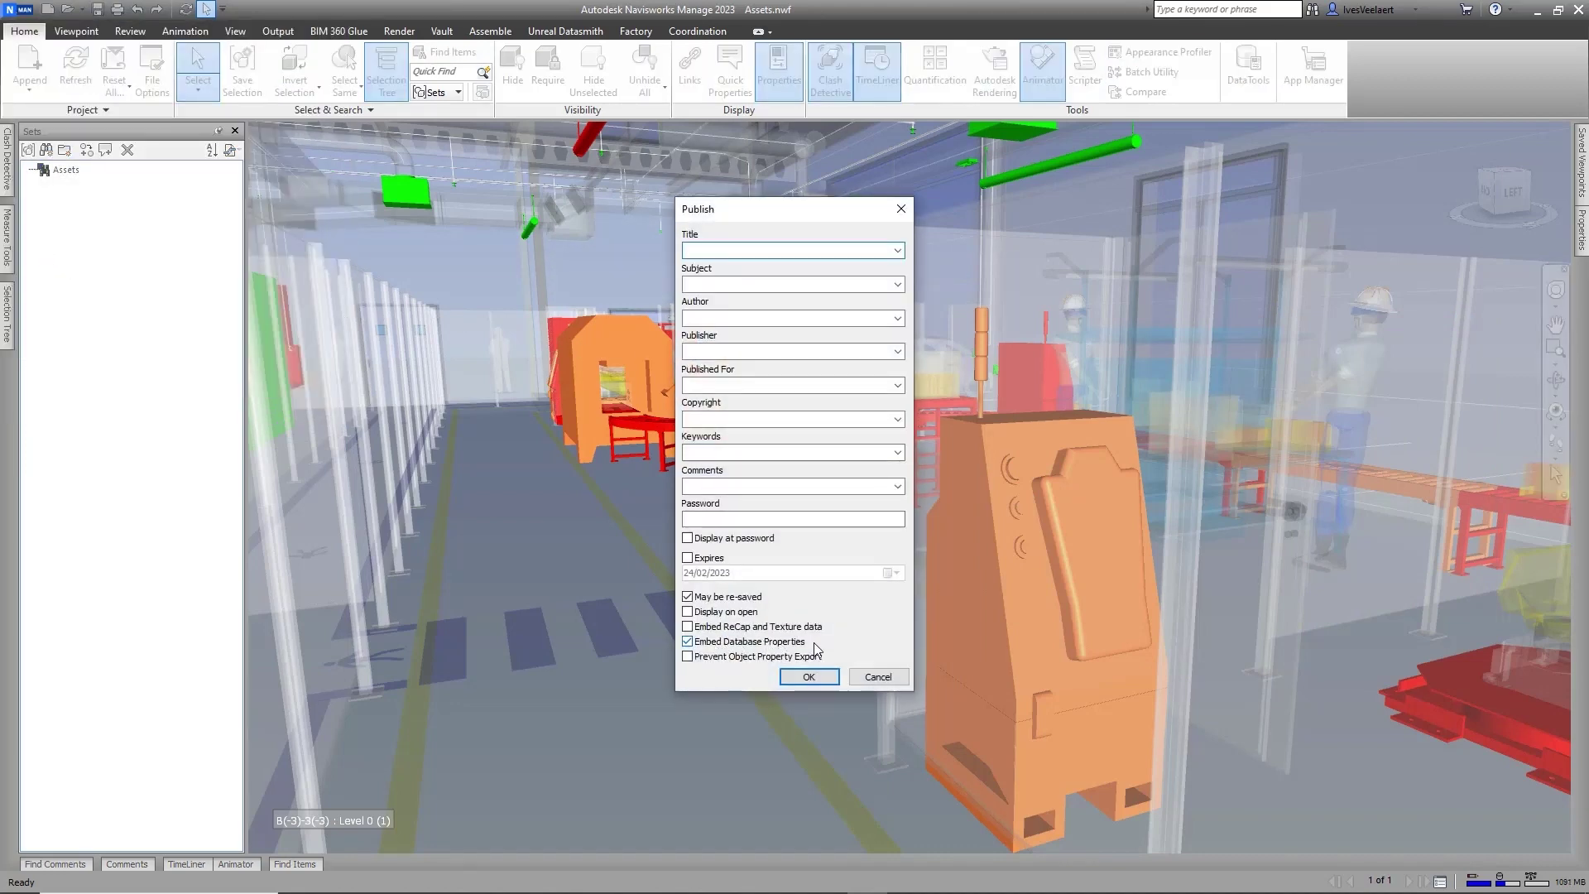
{"action": "left_click", "coordinate": [808, 677]}
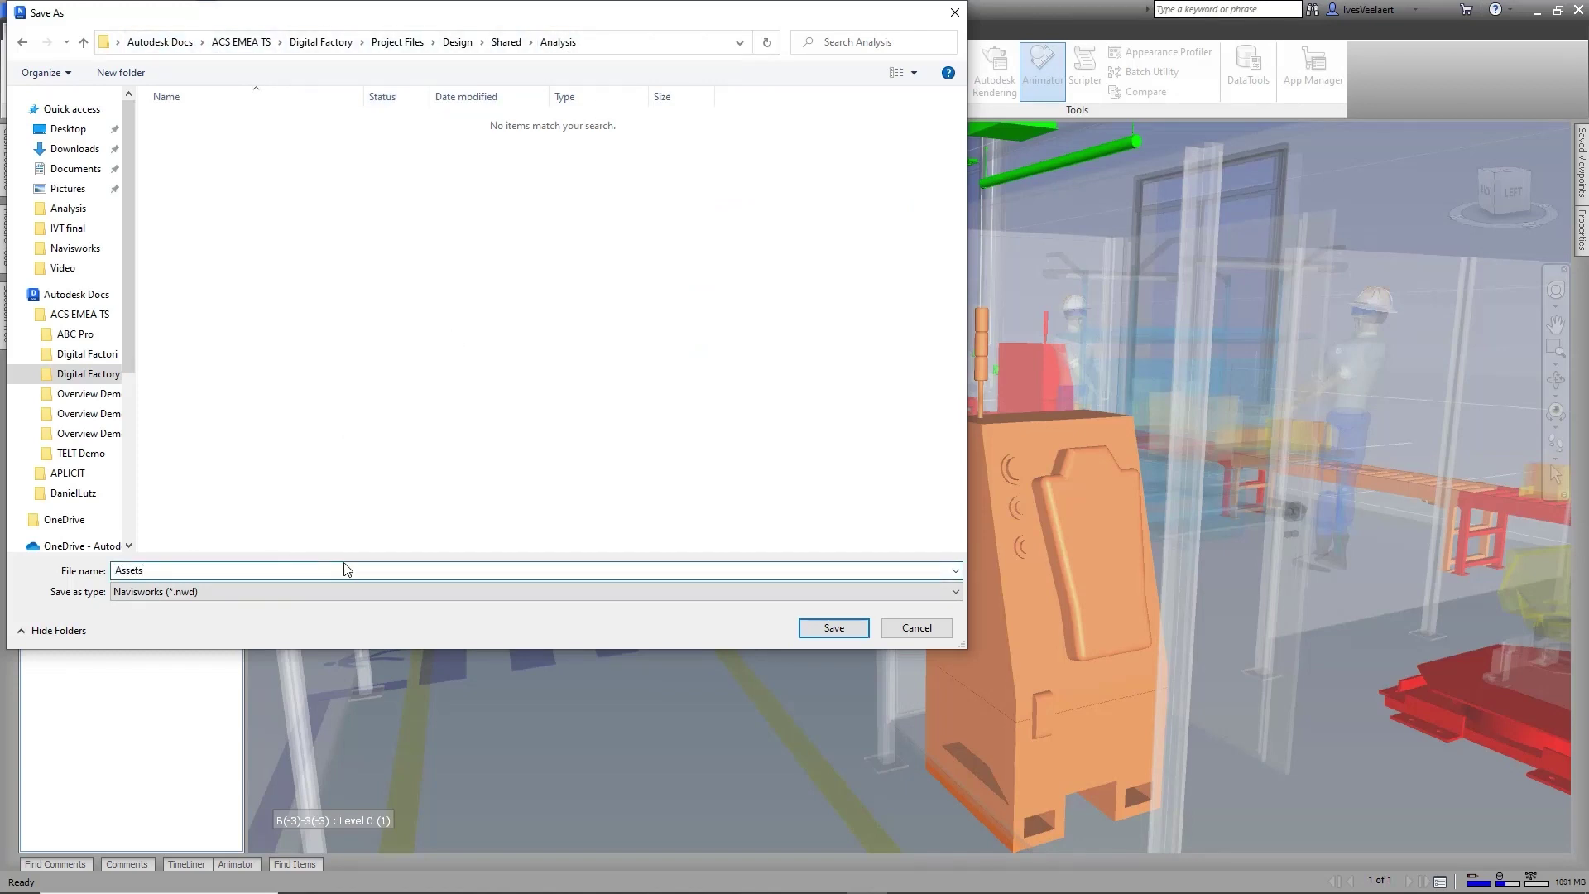
{"action": "left_click", "coordinate": [832, 629]}
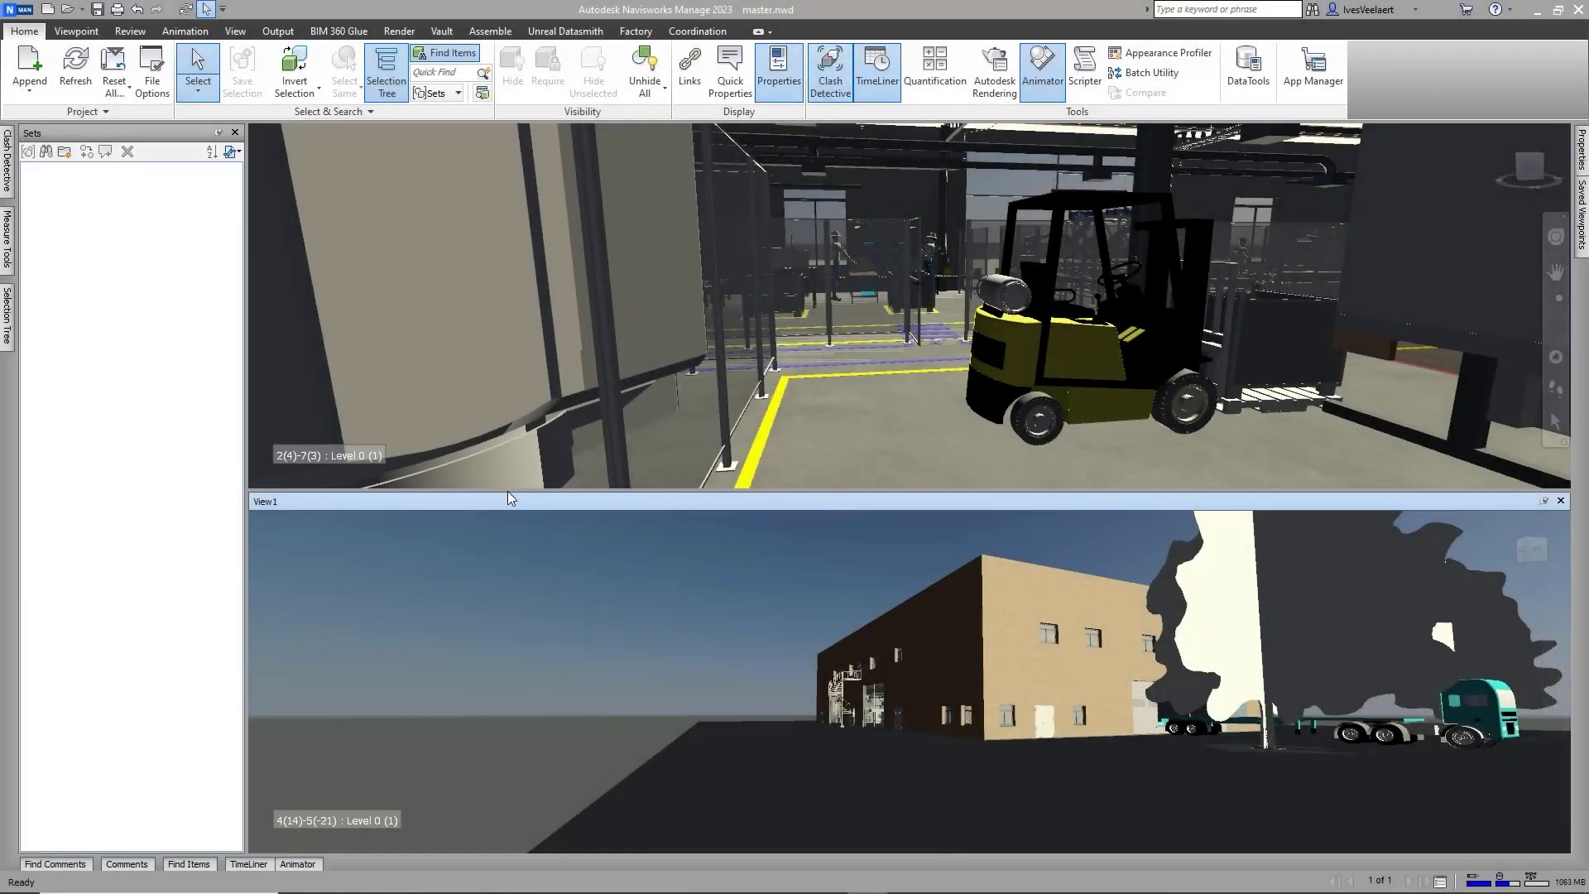
- Add task planning.mpp to TimeLiner as a Microsoft Project 2007-2013 data source
{"action": "left_click", "coordinate": [248, 863]}
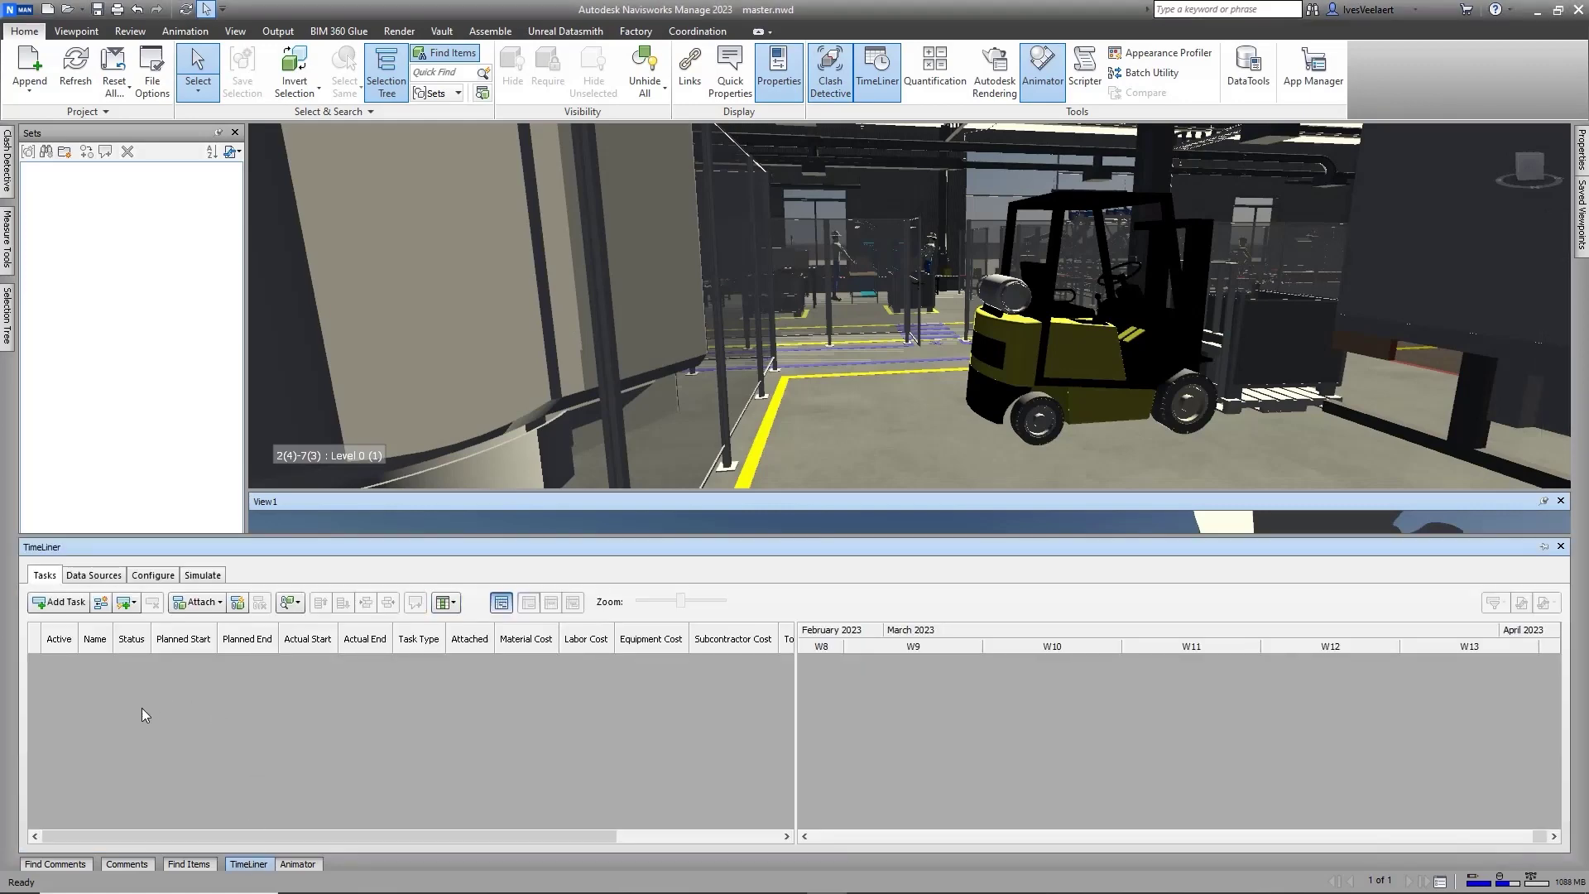
{"action": "left_click", "coordinate": [96, 578]}
{"action": "left_click", "coordinate": [60, 602]}
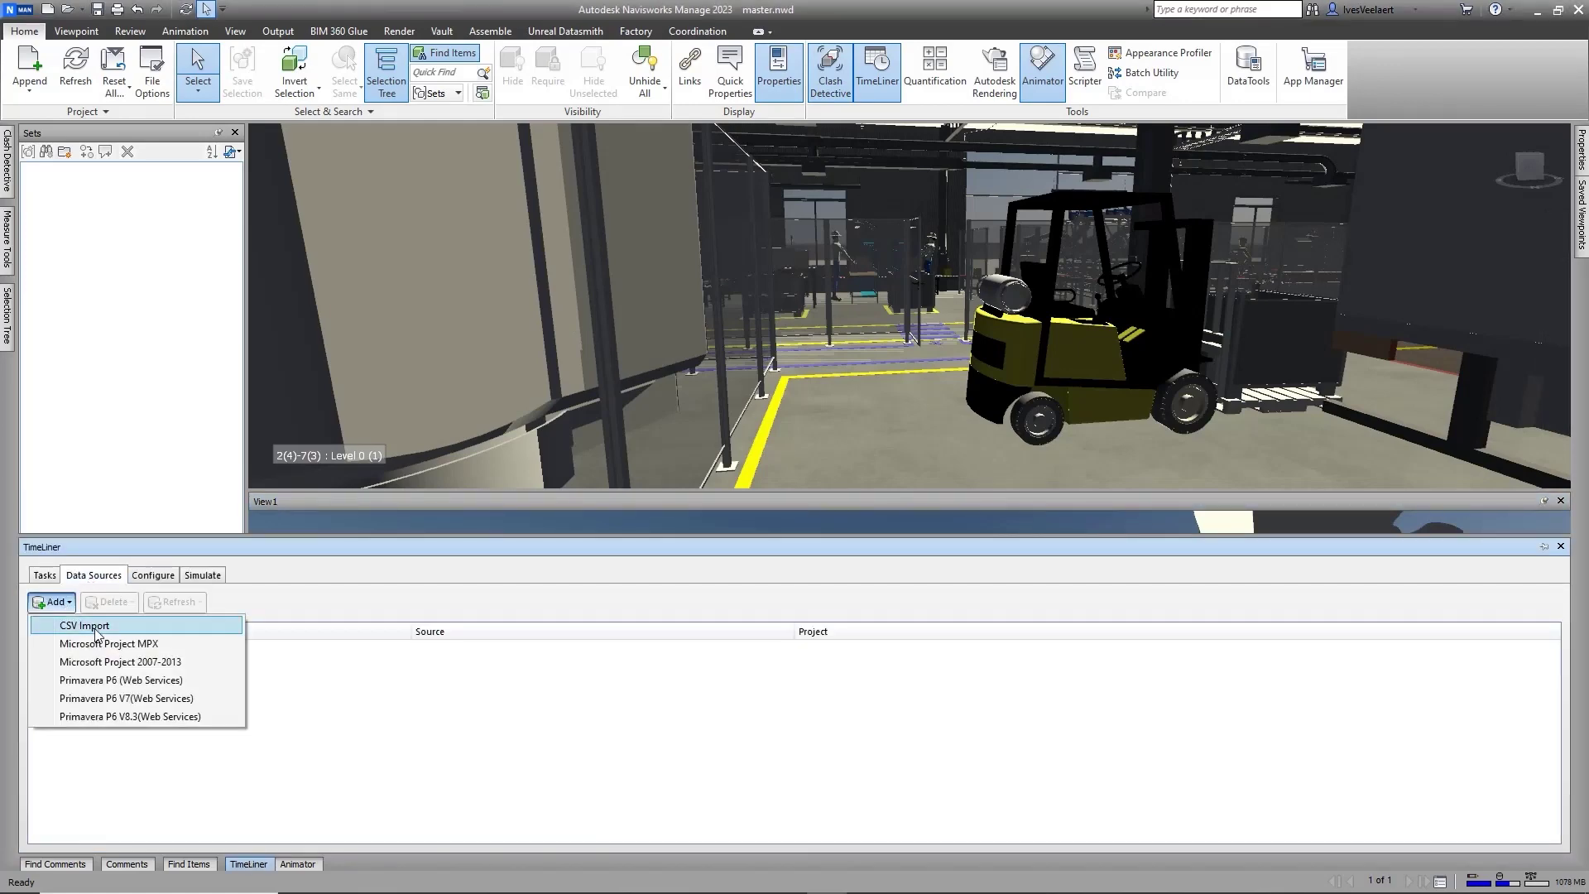
{"action": "left_click", "coordinate": [147, 669]}
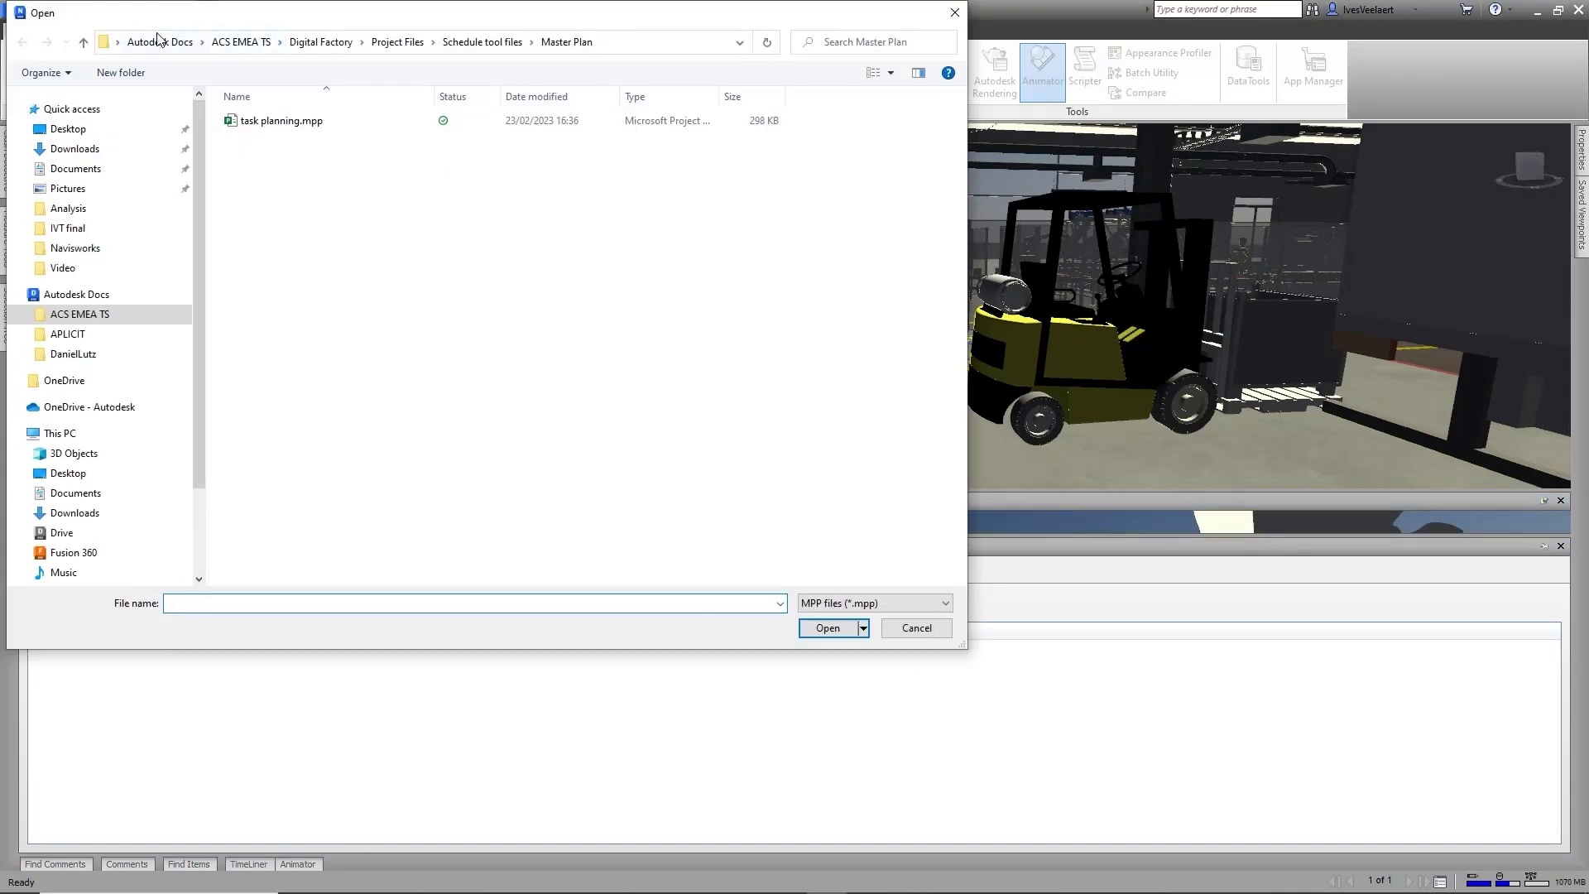
{"action": "left_click", "coordinate": [274, 130]}
{"action": "left_click", "coordinate": [828, 629]}
{"action": "left_click", "coordinate": [817, 510]}
- Rebuild the task hierarchy from the new data source and view the resulting tasks
{"action": "left_click", "coordinate": [53, 579]}
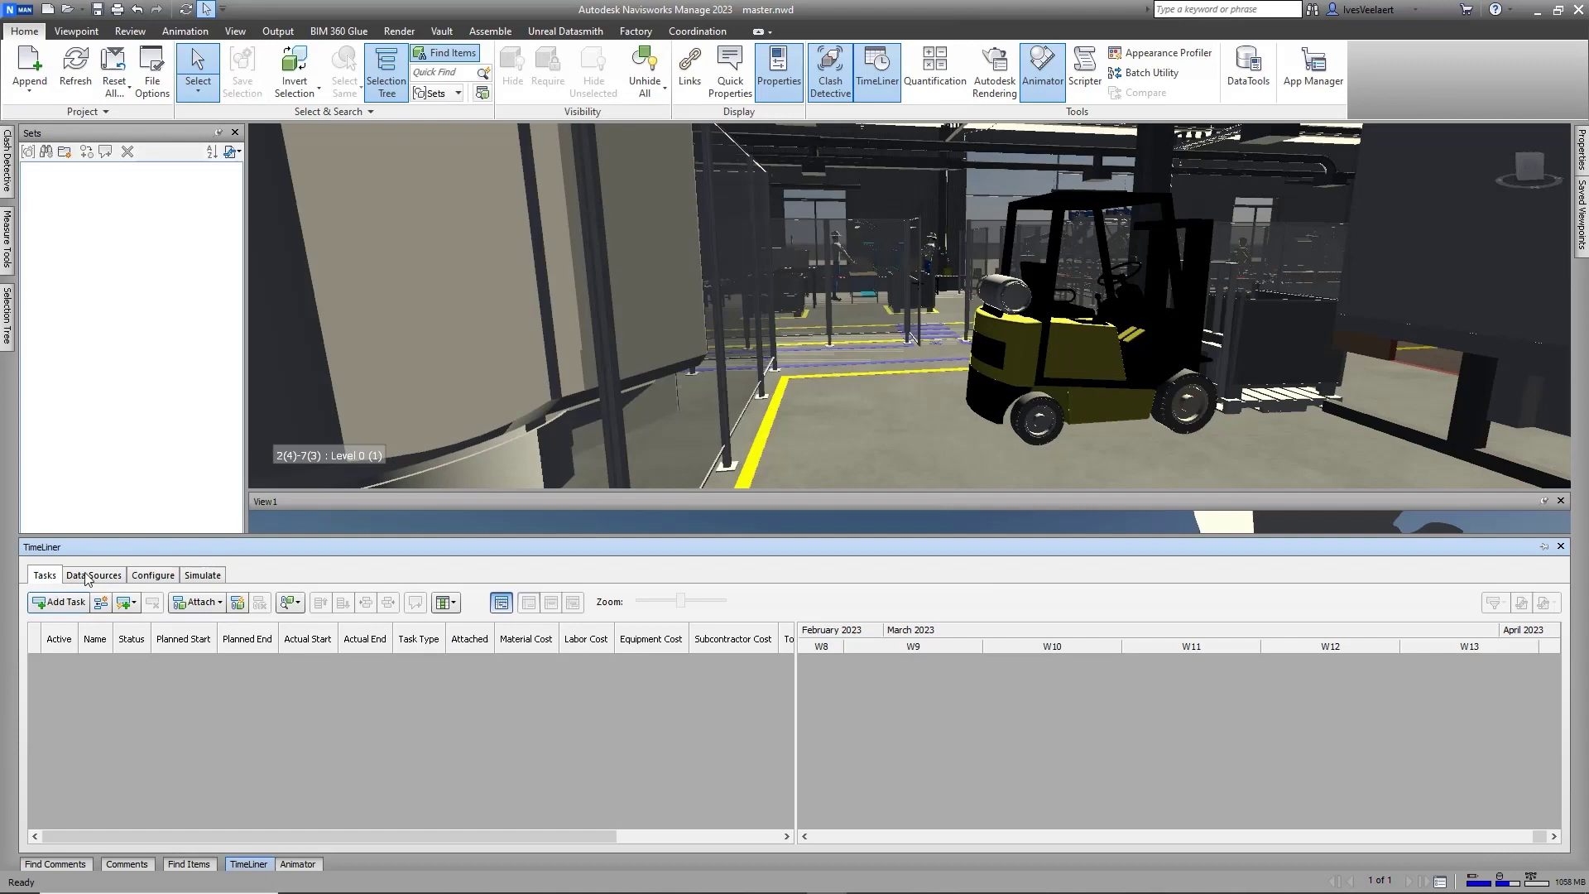
{"action": "left_click", "coordinate": [88, 577]}
{"action": "right_click", "coordinate": [79, 647]}
{"action": "left_click", "coordinate": [116, 655]}
{"action": "left_click", "coordinate": [44, 574]}
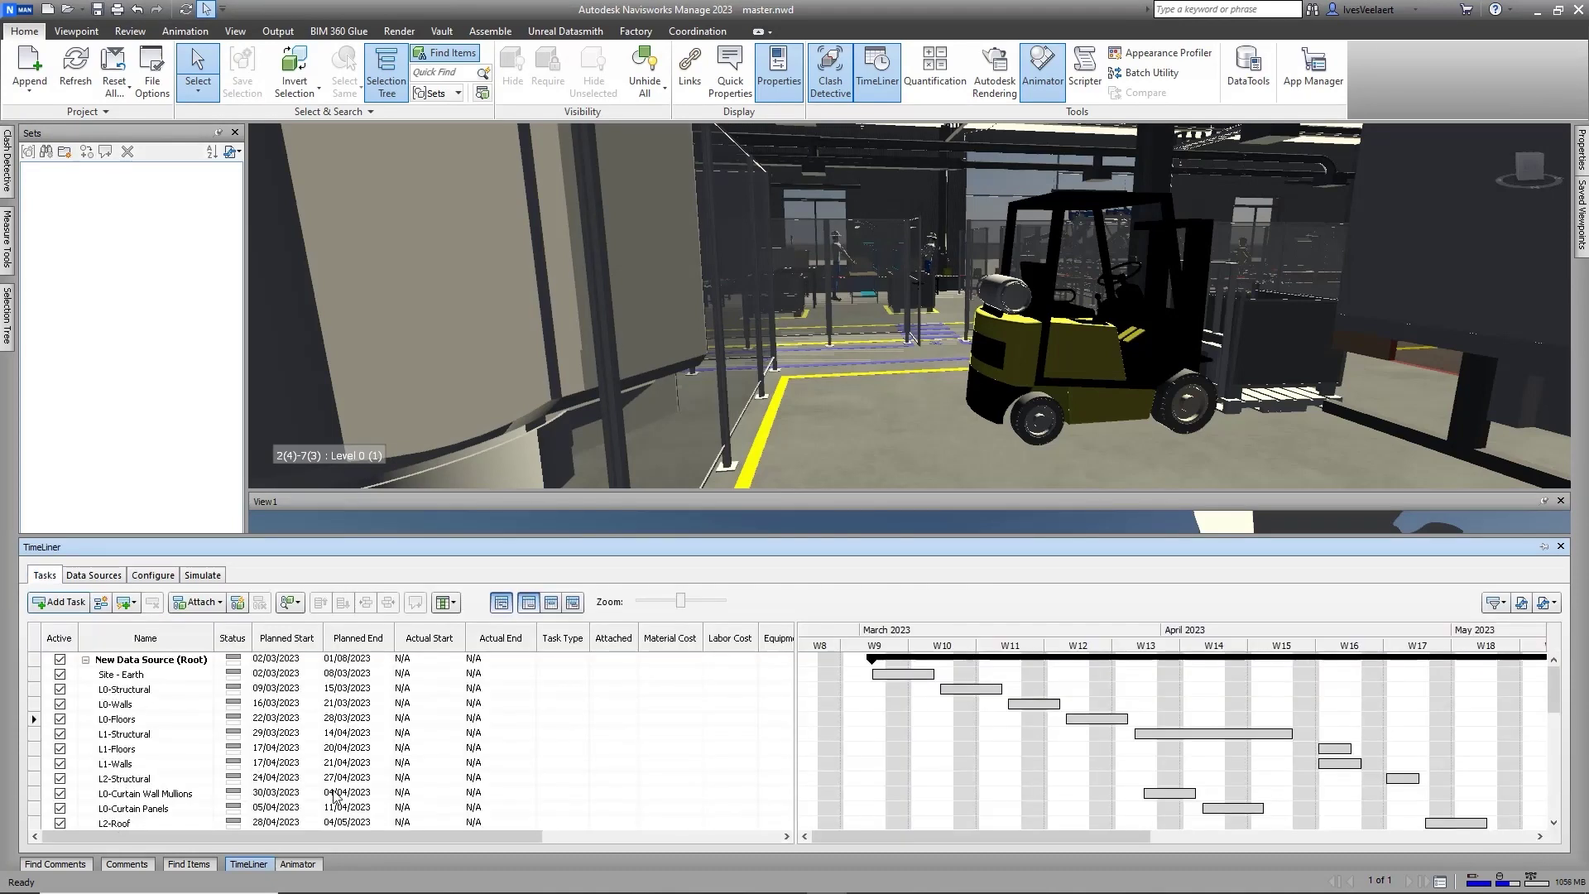
- Set the task type to Construct for the second task and the June–July tasks
{"action": "left_click_drag", "start_coordinate": [290, 837], "coordinate": [369, 836]}
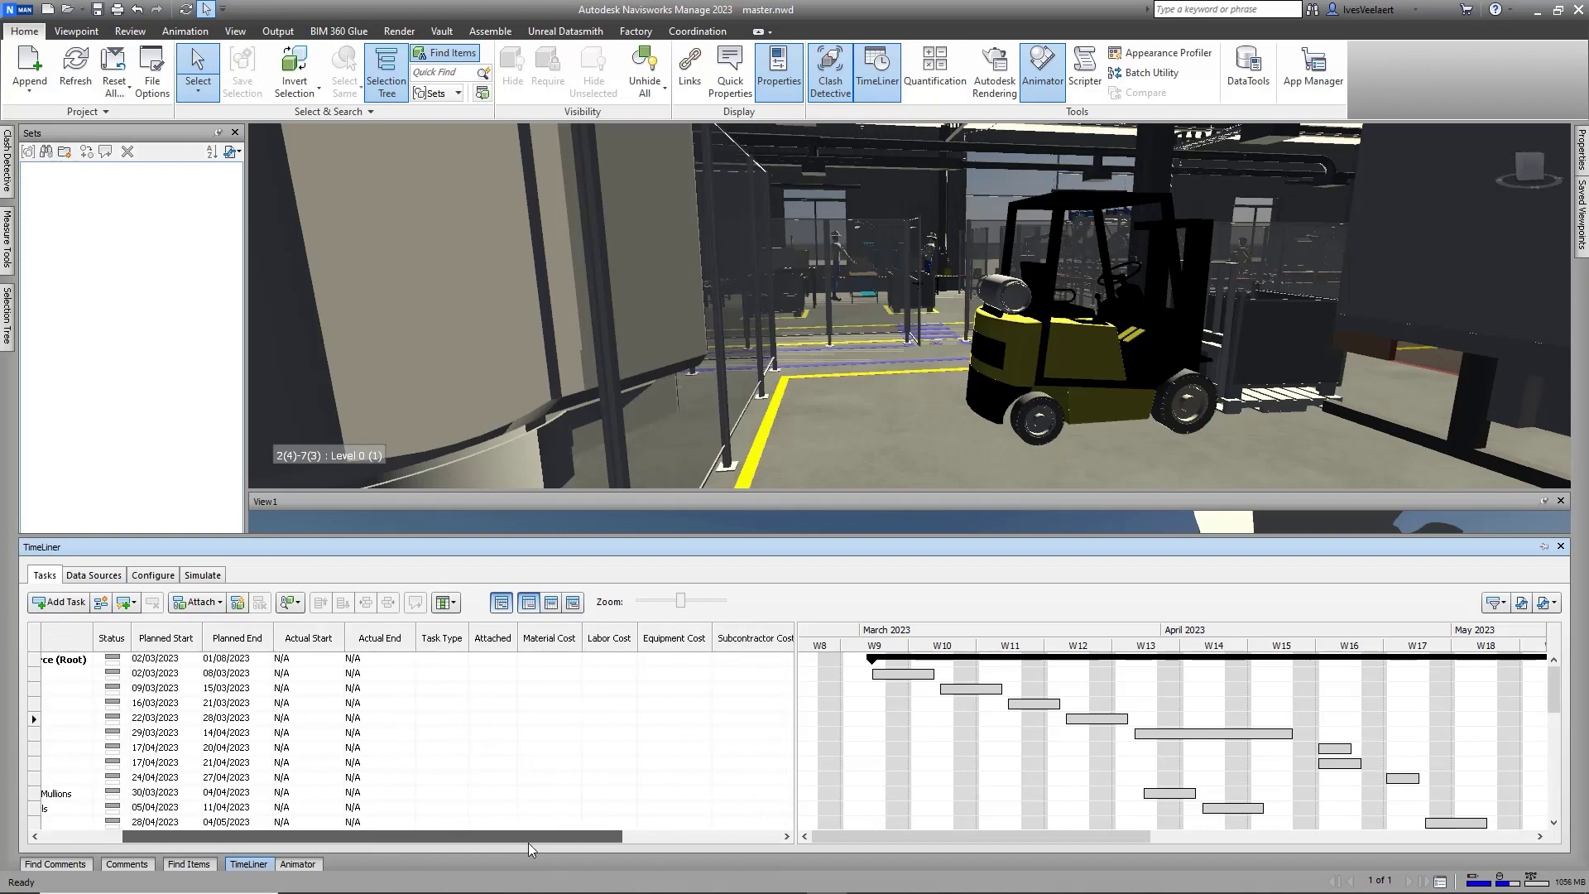
{"action": "left_click", "coordinate": [443, 679]}
{"action": "left_click", "coordinate": [444, 679]}
{"action": "left_click", "coordinate": [439, 688]}
{"action": "left_click_drag", "start_coordinate": [1558, 683], "coordinate": [1562, 793]}
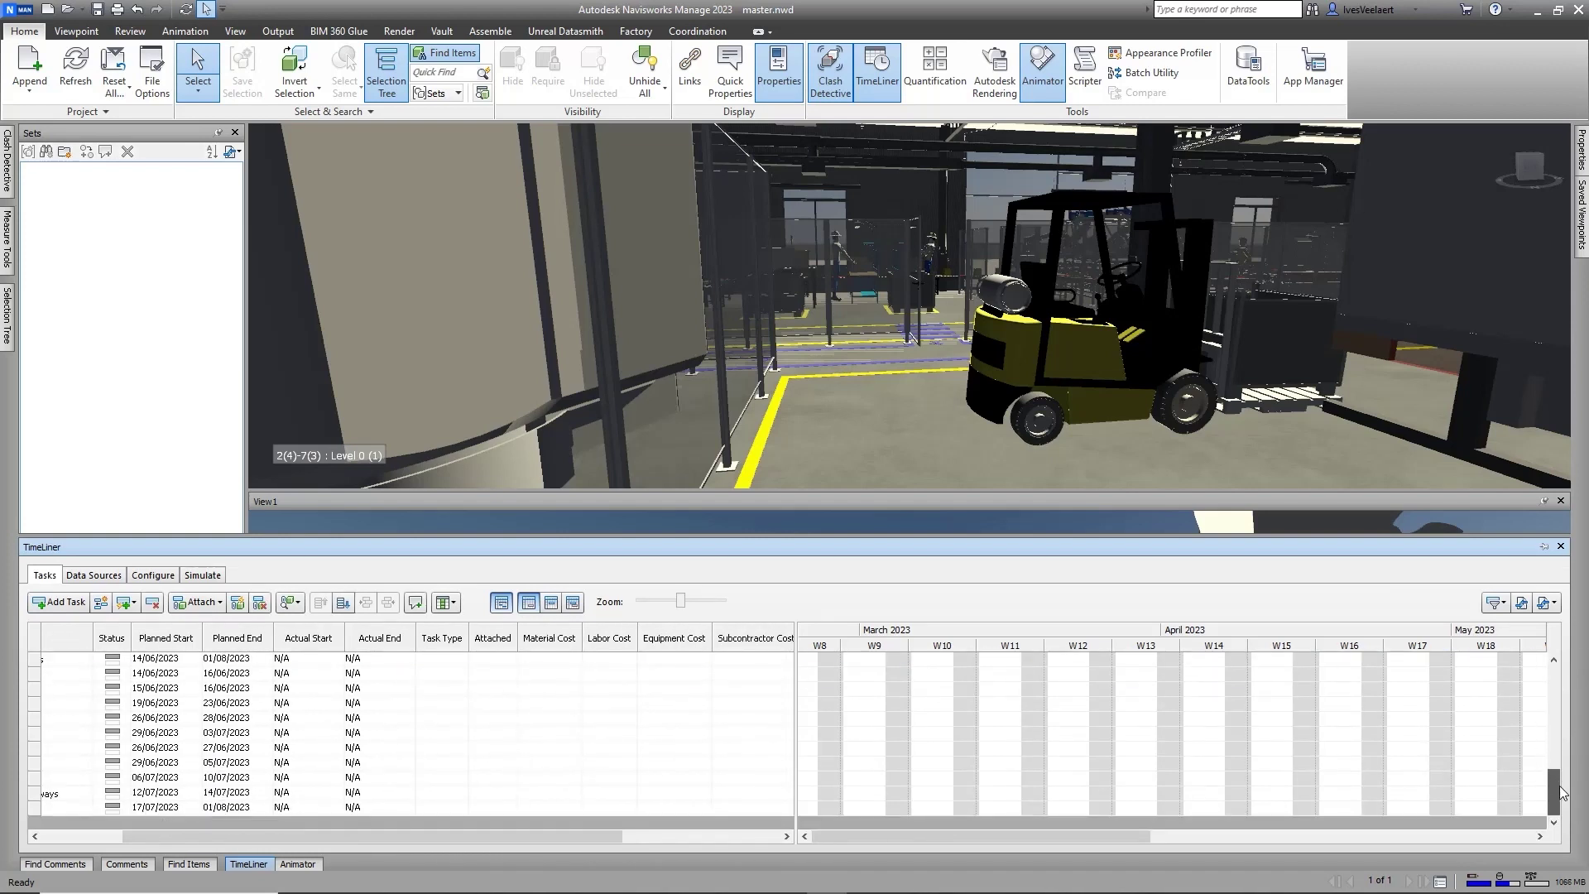
{"action": "left_click", "coordinate": [453, 795], "text": "shift"}
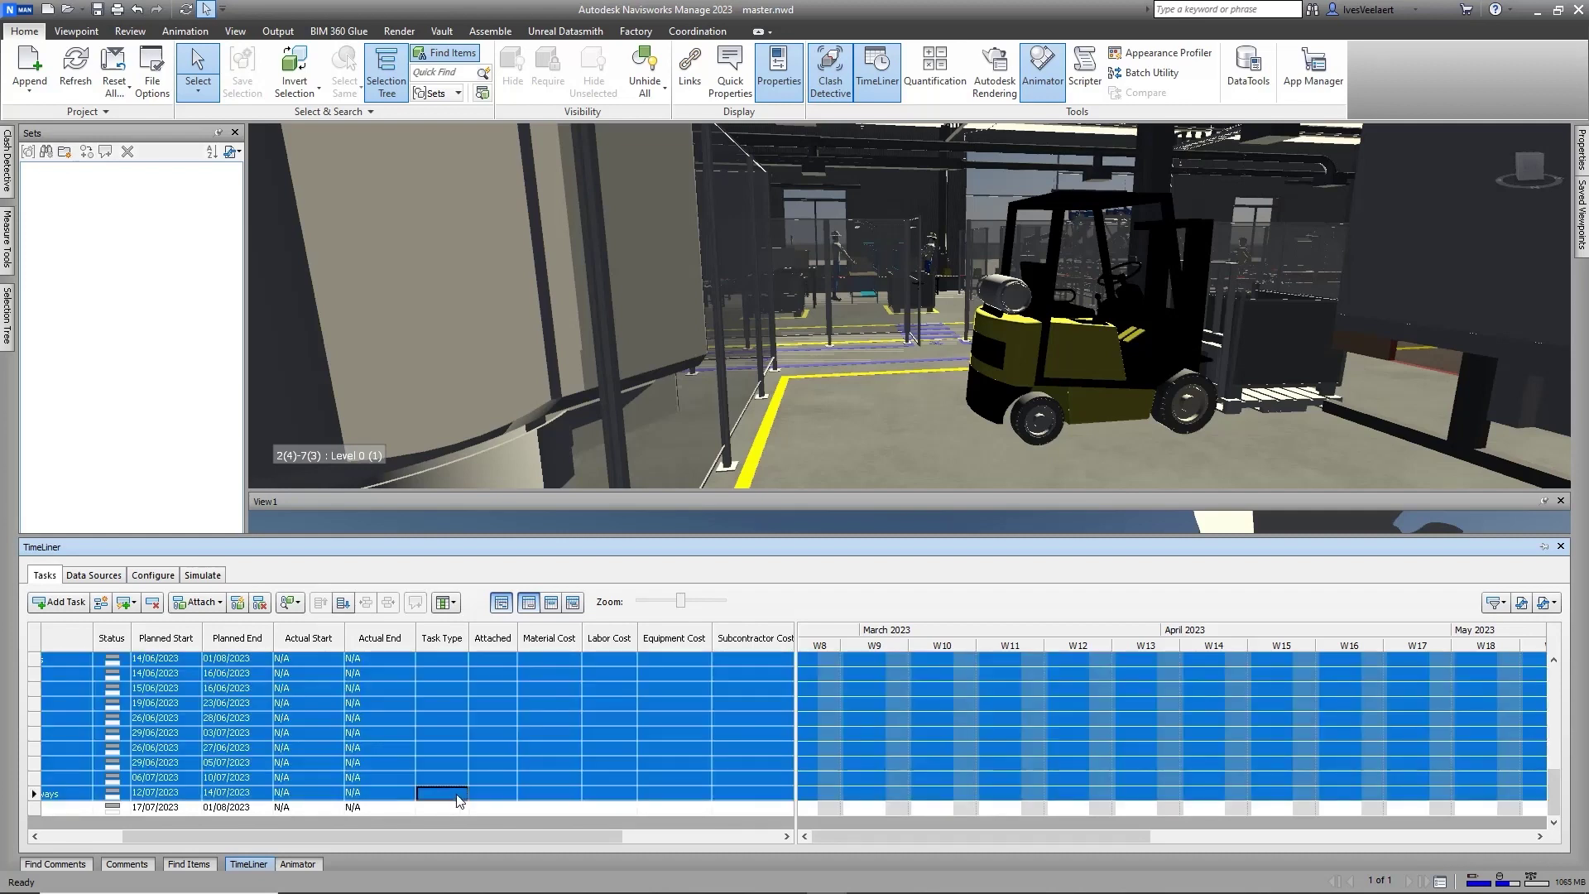
{"action": "right_click", "coordinate": [460, 797]}
{"action": "left_click", "coordinate": [508, 758]}
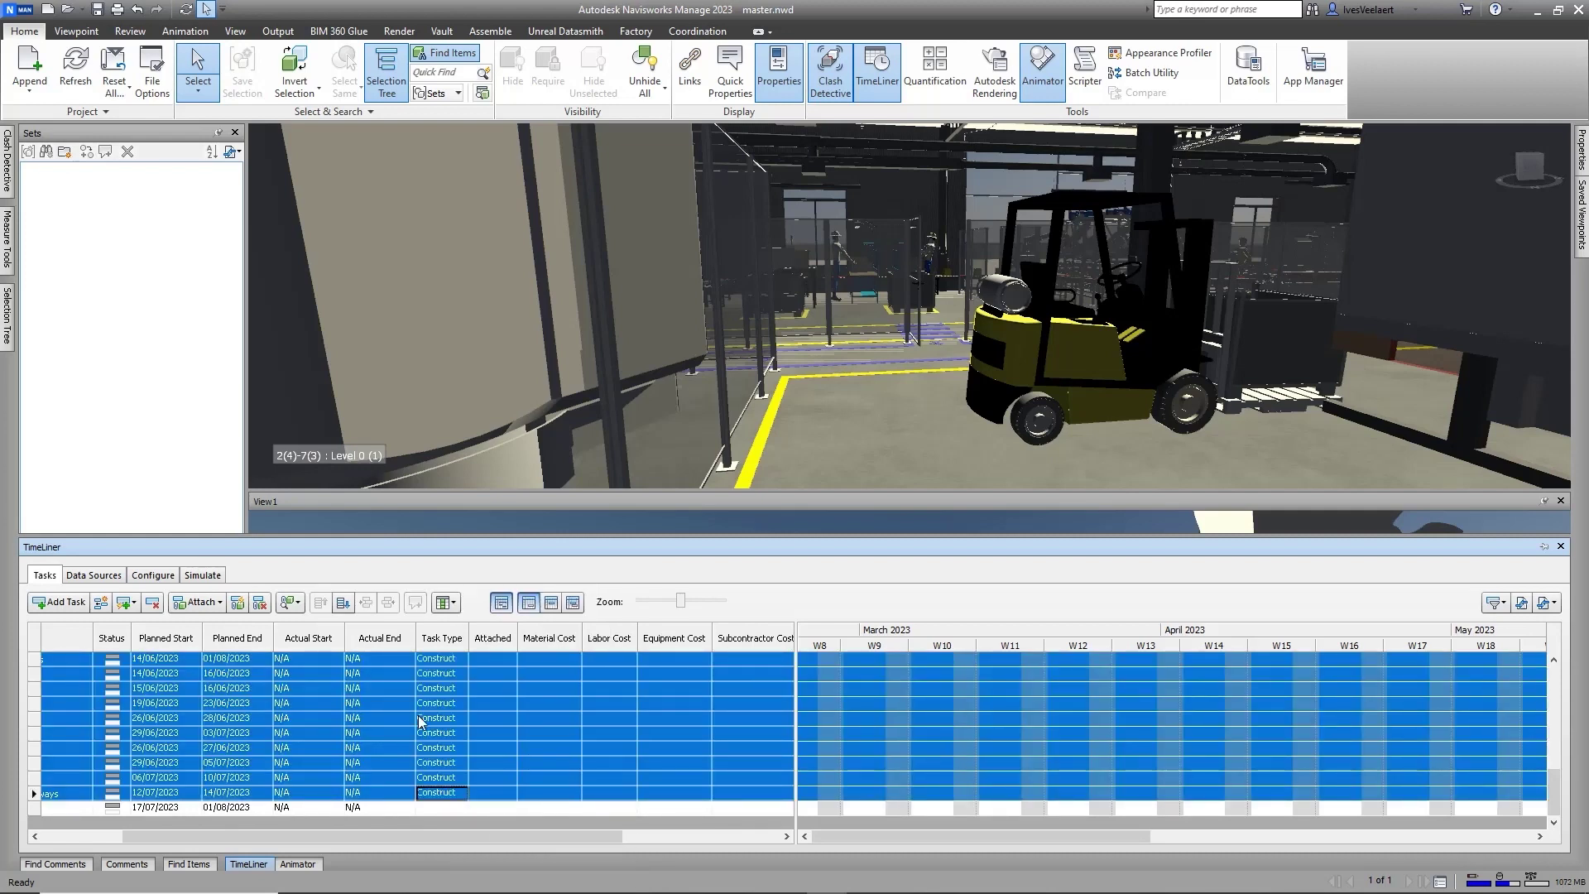
- Give the last task, starting 17/07/2023, type Truck and the Truck\Driving animation
{"action": "left_click", "coordinate": [459, 808]}
{"action": "left_click", "coordinate": [459, 807]}
{"action": "left_click", "coordinate": [458, 846]}
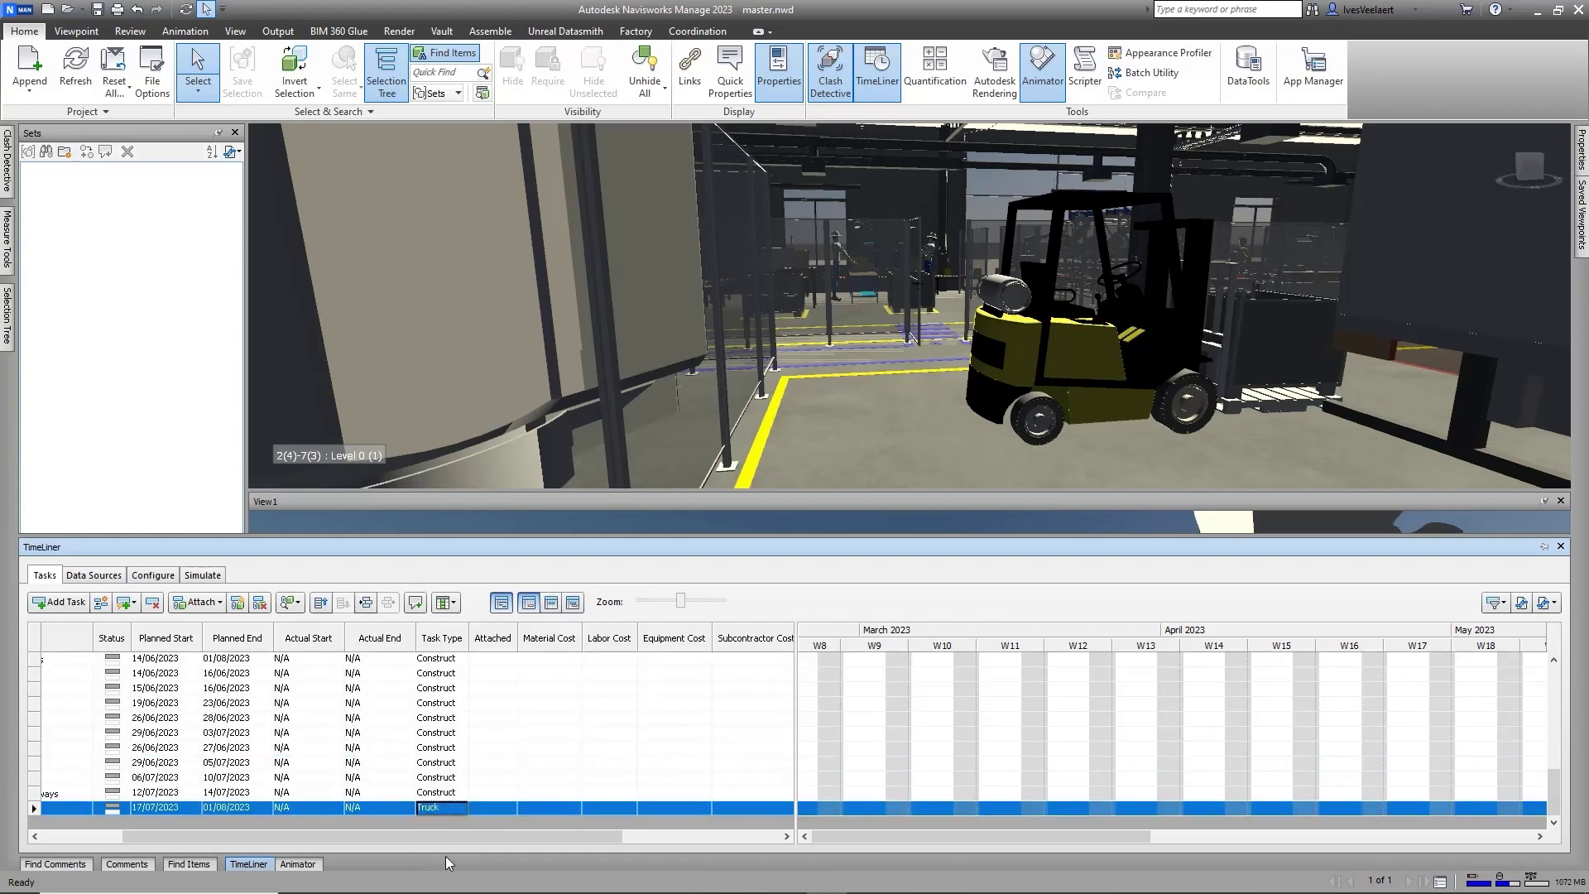
{"action": "left_click_drag", "start_coordinate": [459, 844], "coordinate": [644, 841]}
{"action": "left_click", "coordinate": [696, 813]}
{"action": "left_click", "coordinate": [677, 846]}
{"action": "left_click_drag", "start_coordinate": [670, 839], "coordinate": [429, 854]}
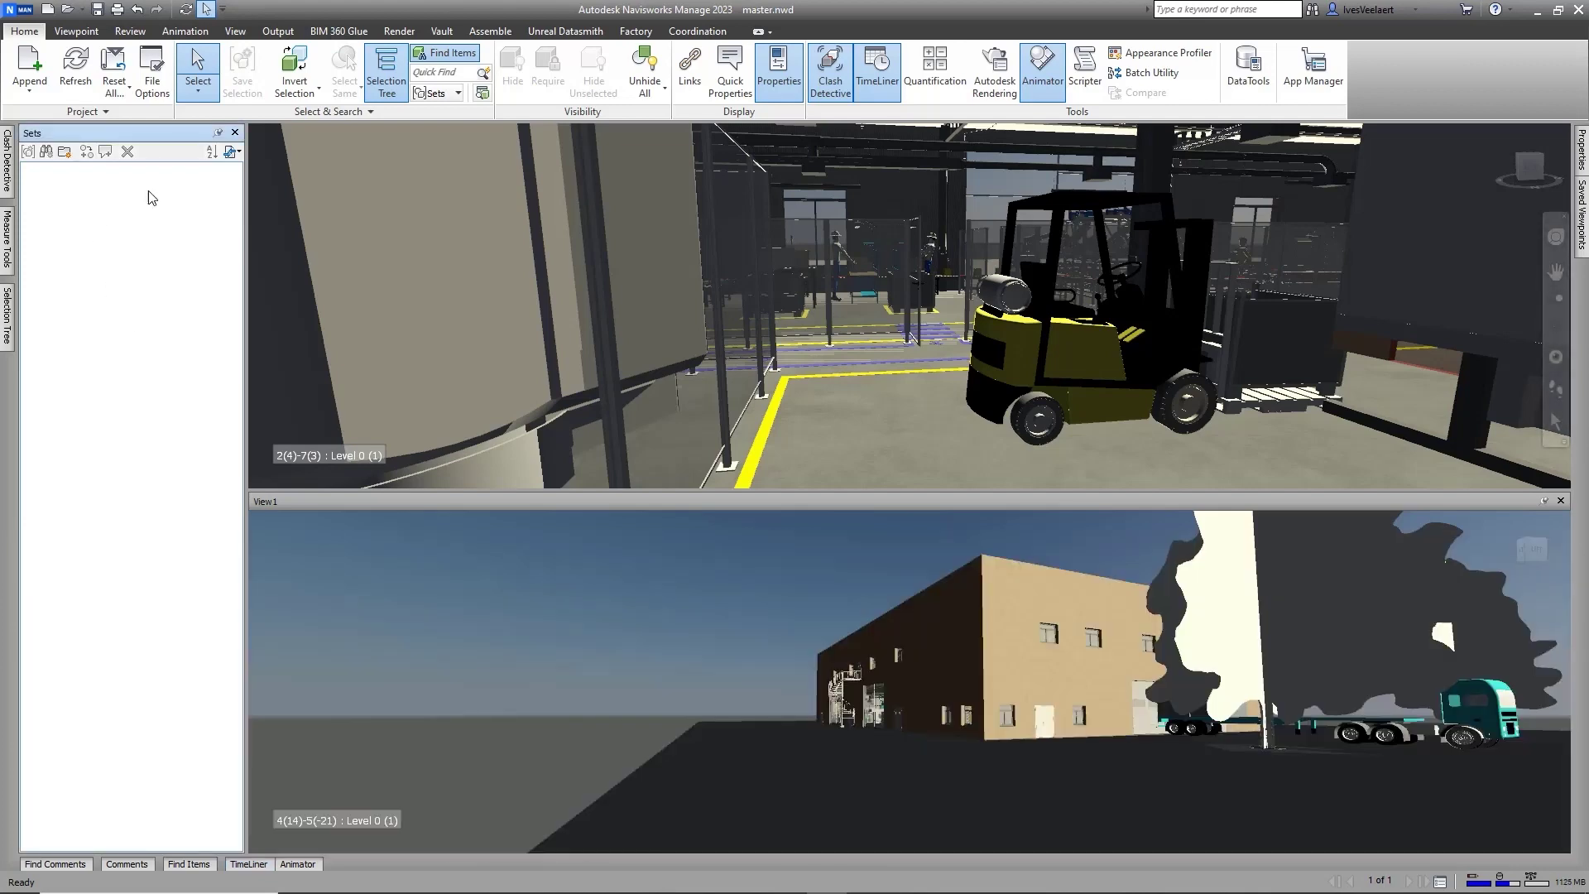
- Import the project's search sets from file
{"action": "left_click", "coordinate": [230, 152]}
{"action": "left_click", "coordinate": [275, 168]}
{"action": "left_click", "coordinate": [834, 628]}
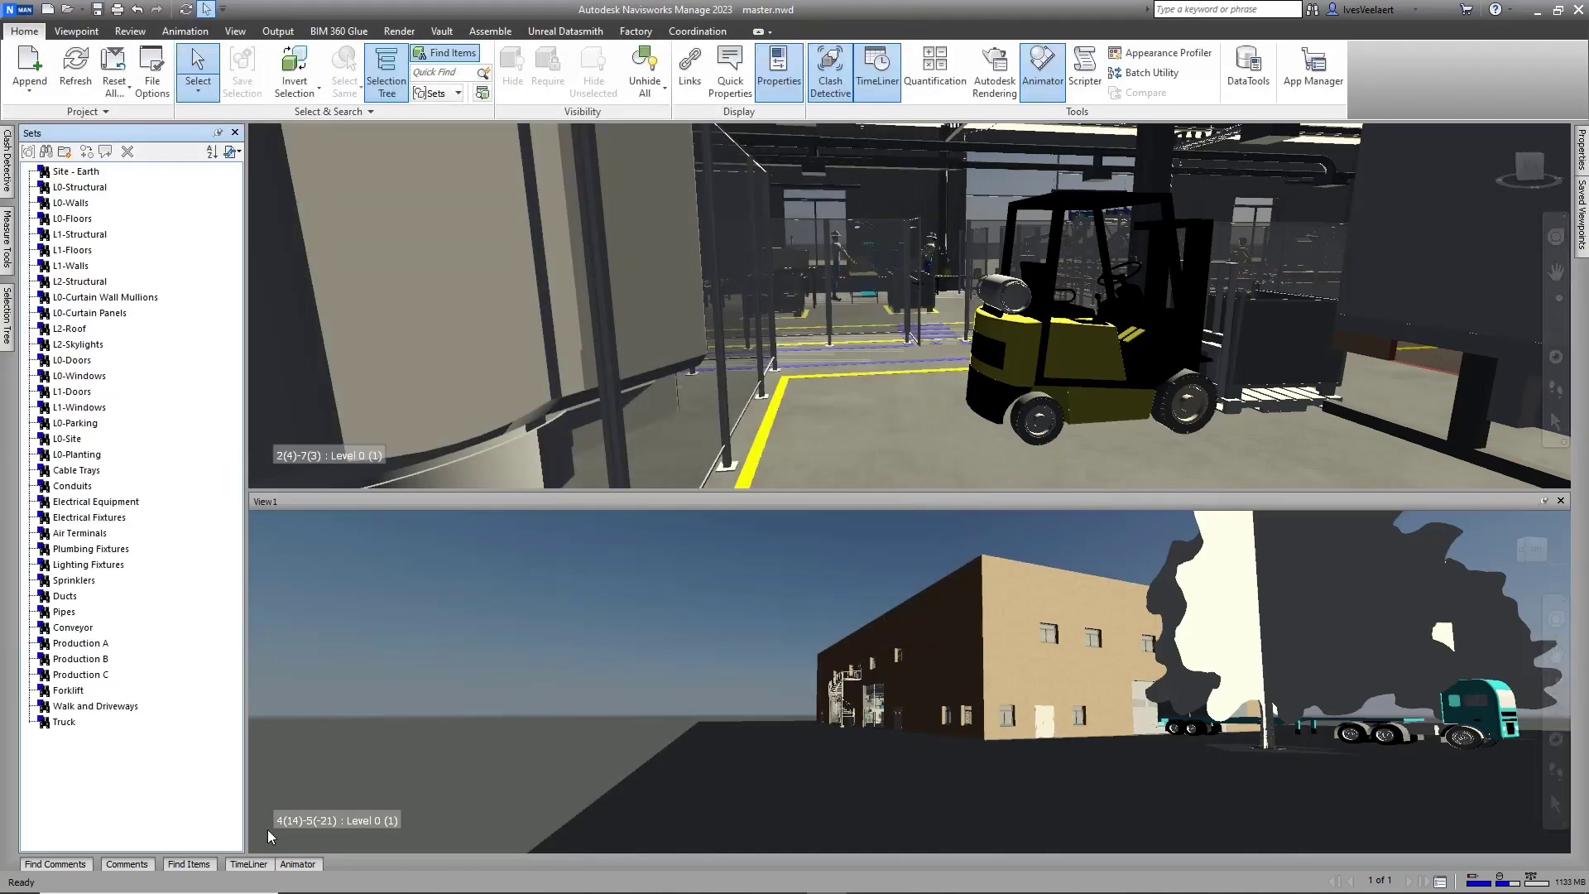
- Check the L2-Roof, Truck, Walk and Driveways, and Forklift sets in the model
{"action": "left_click", "coordinate": [249, 866]}
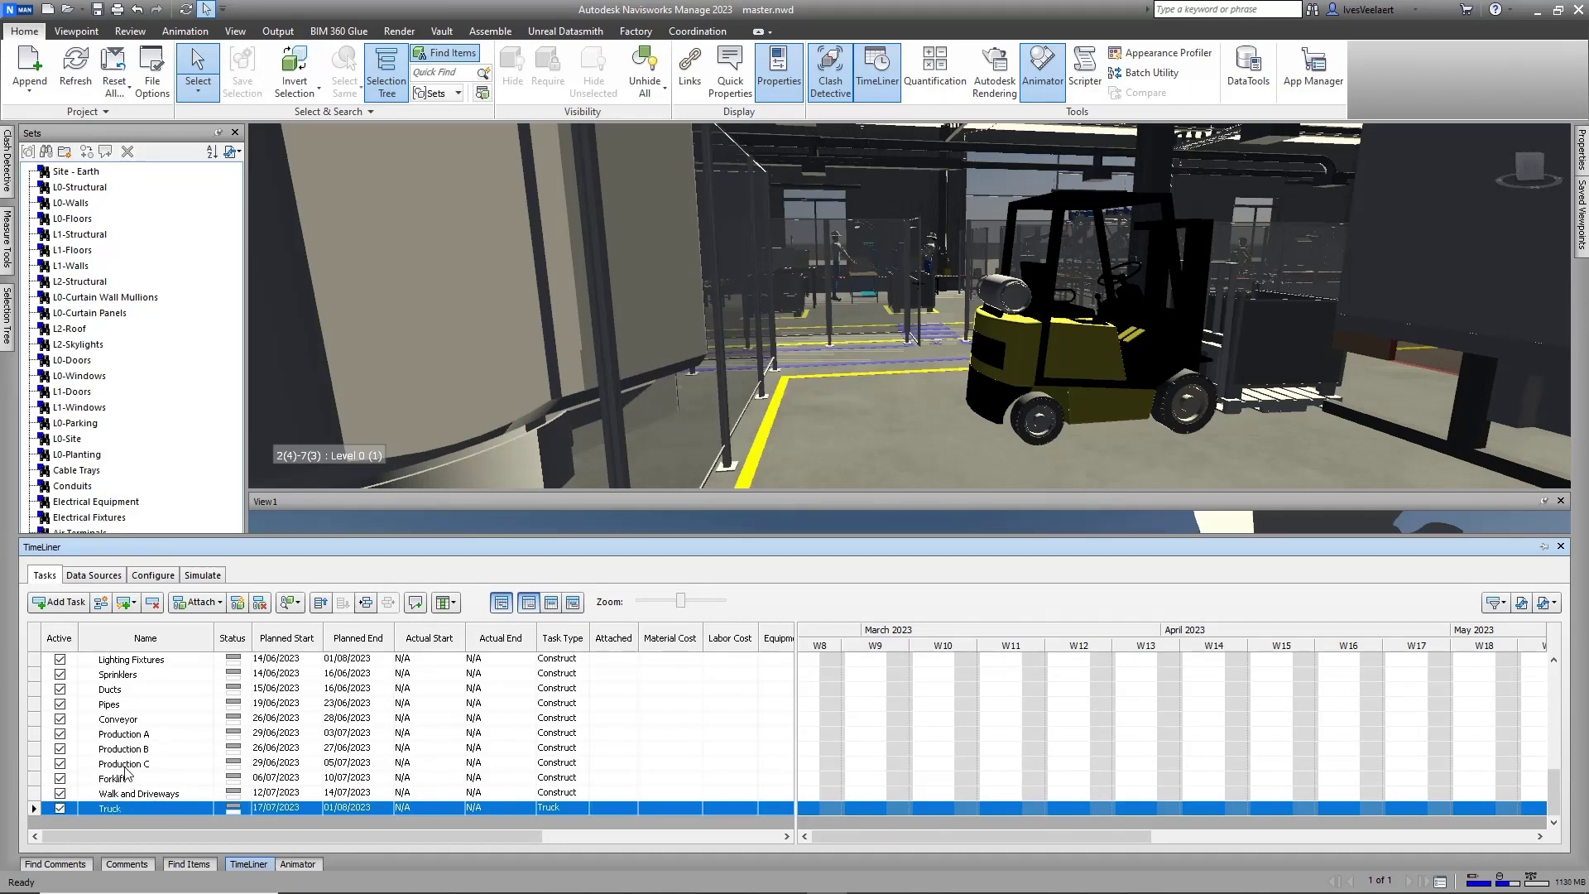
{"action": "left_click", "coordinate": [191, 330]}
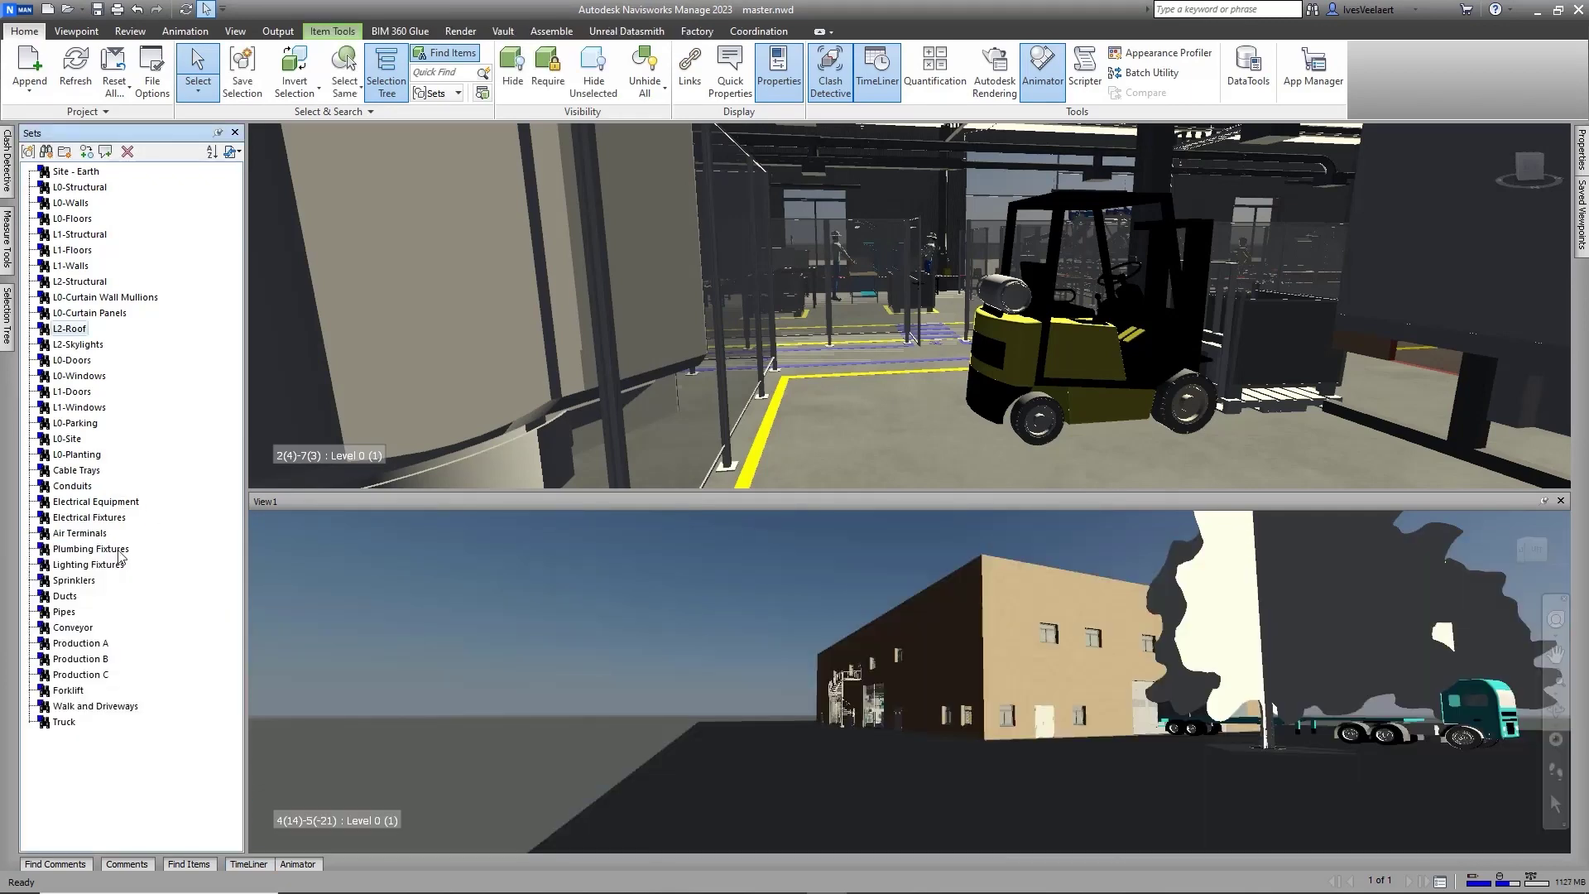
{"action": "left_click", "coordinate": [64, 722]}
{"action": "left_click", "coordinate": [102, 711]}
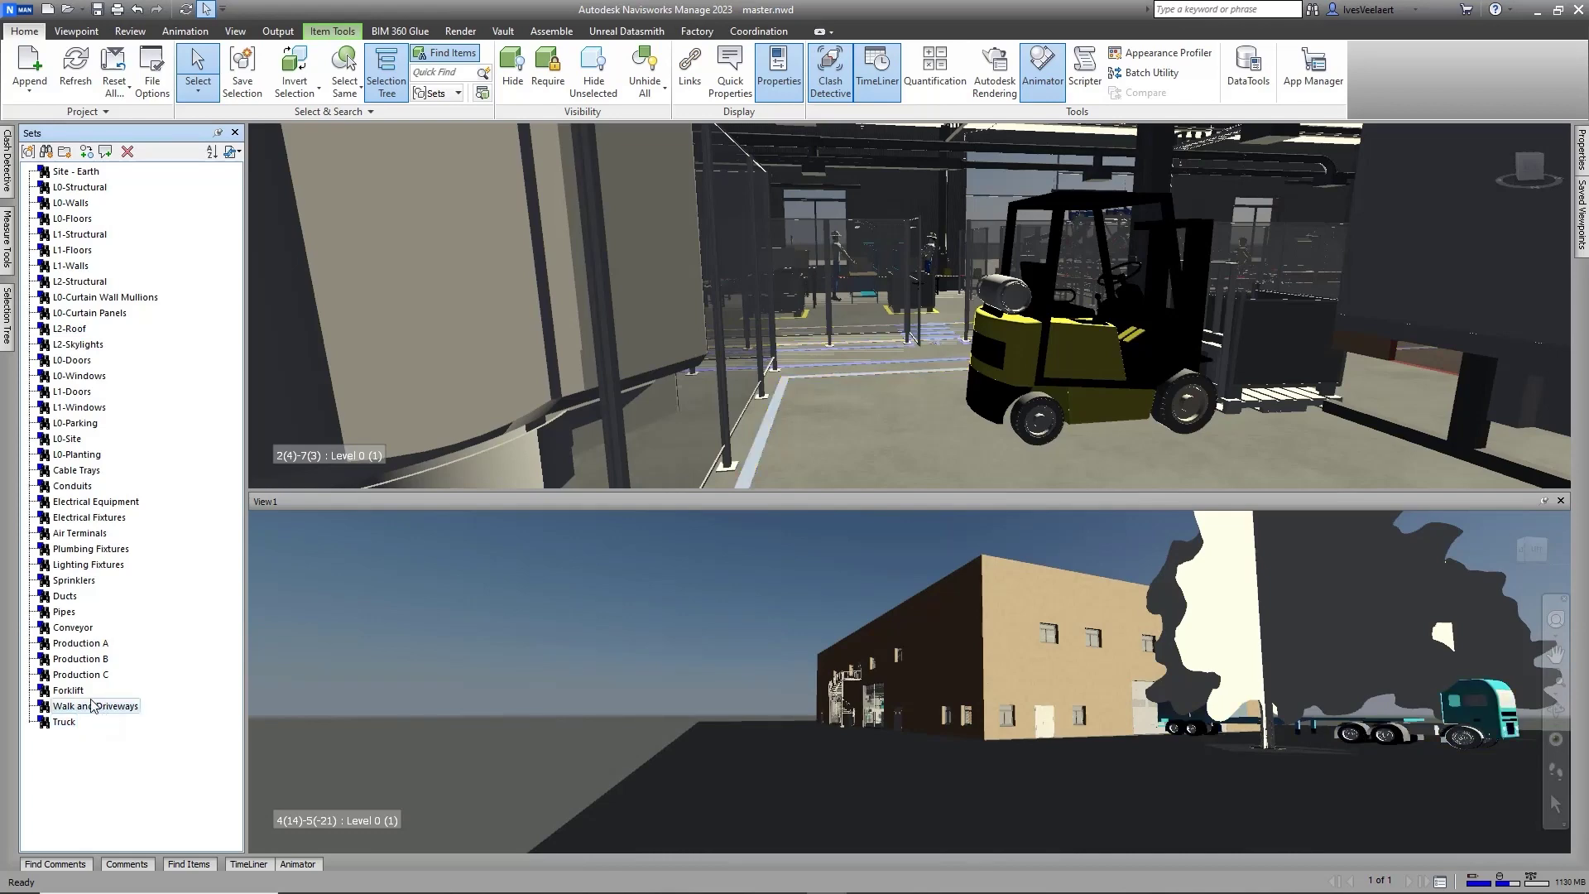
{"action": "left_click", "coordinate": [78, 691]}
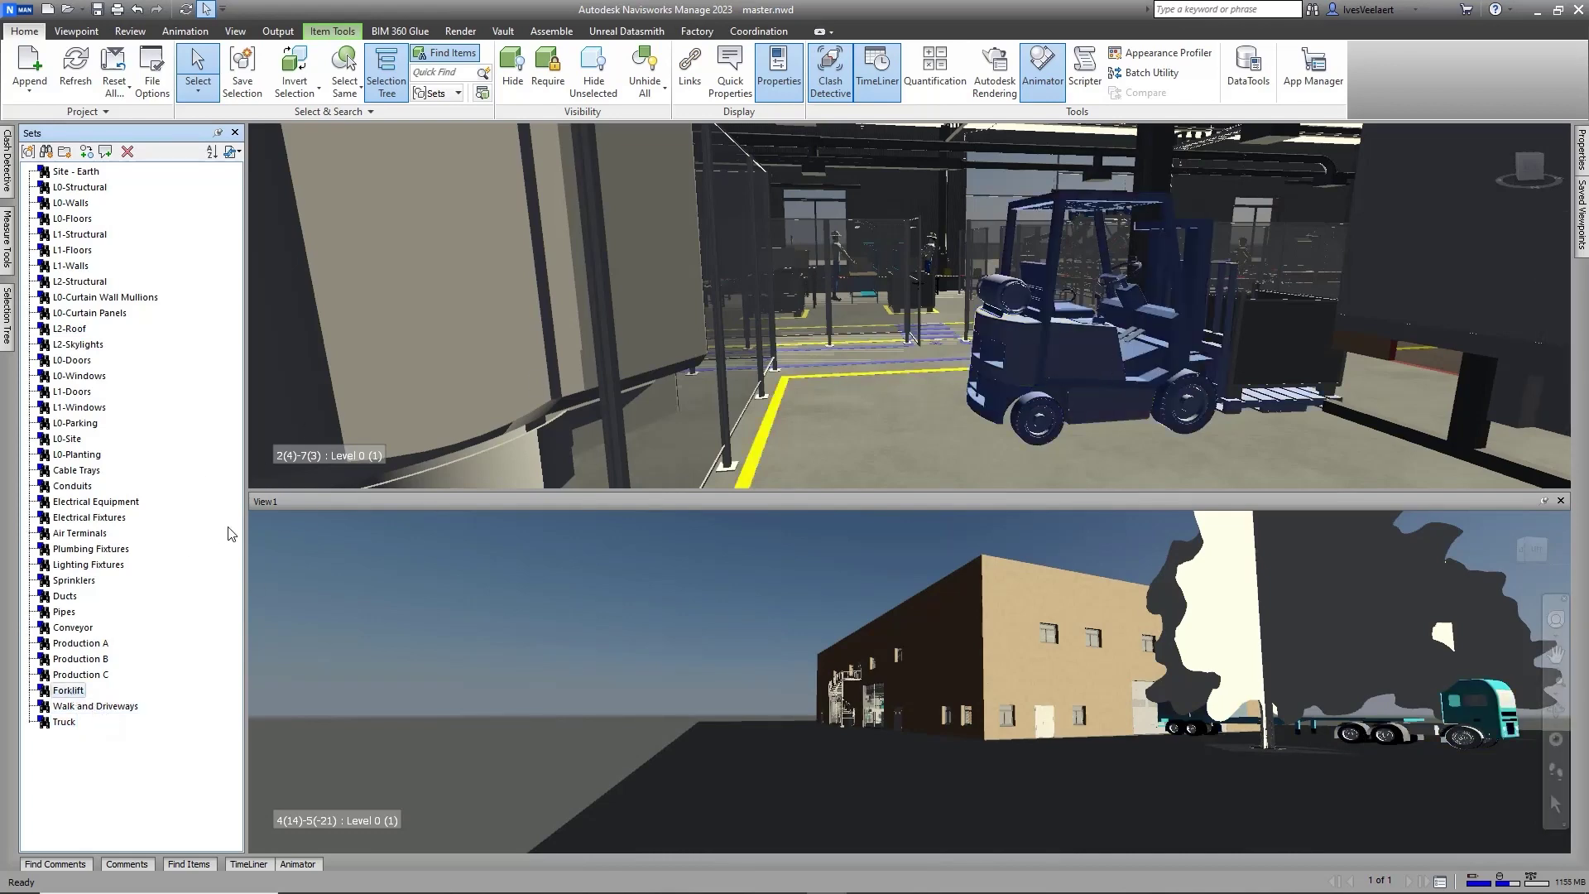
- Auto-attach tasks to their same-named selection sets, then open the Simulate view
{"action": "left_click", "coordinate": [248, 864]}
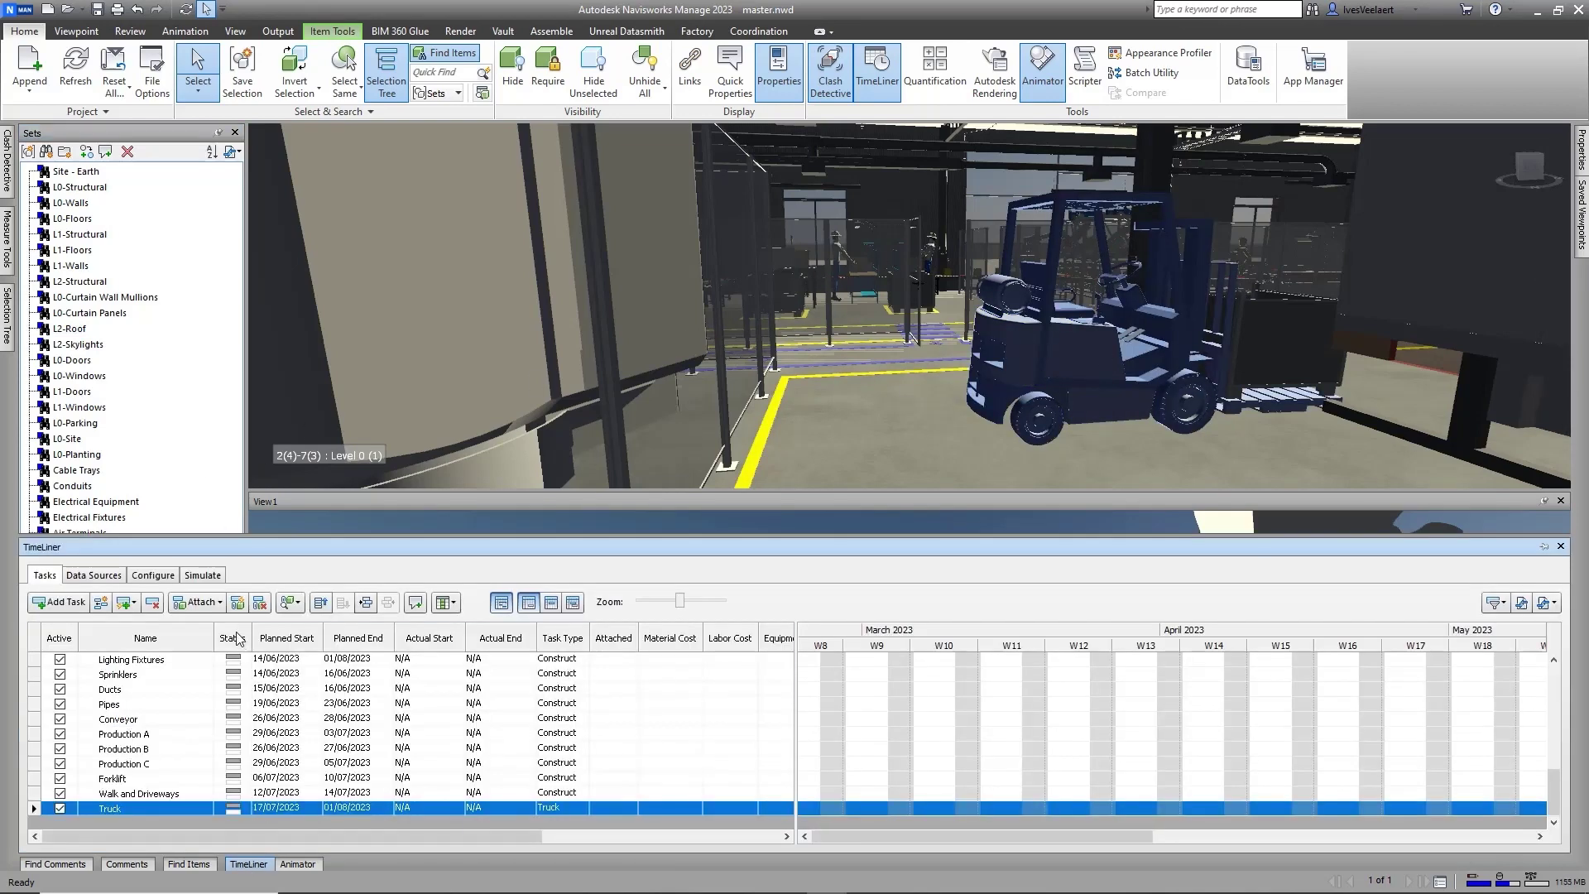
{"action": "left_click", "coordinate": [259, 603]}
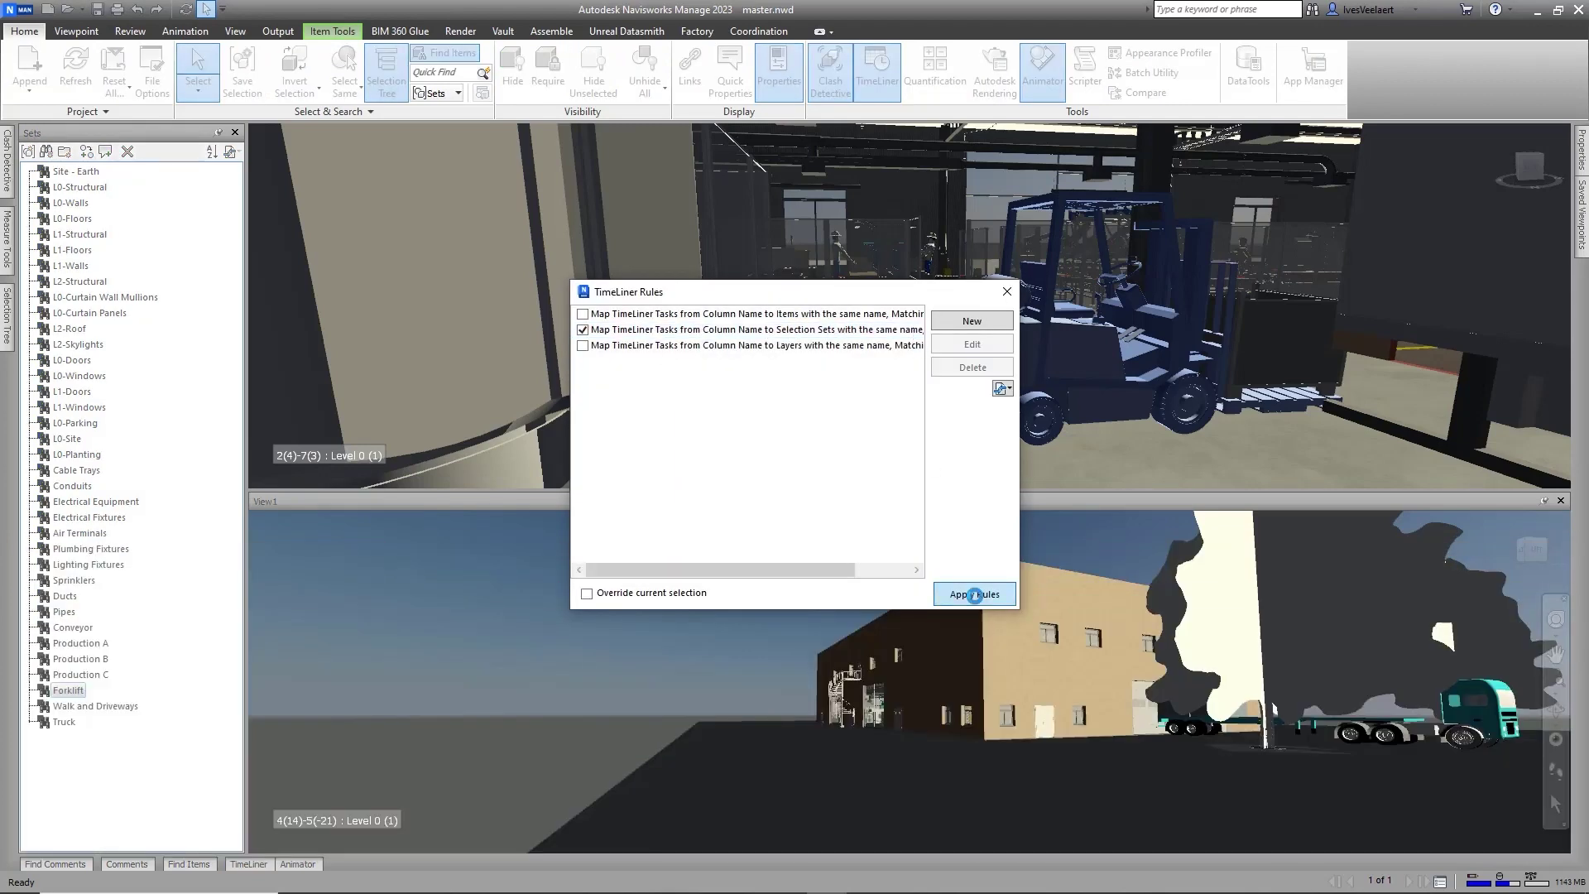
{"action": "left_click", "coordinate": [1006, 294]}
{"action": "left_click", "coordinate": [249, 865]}
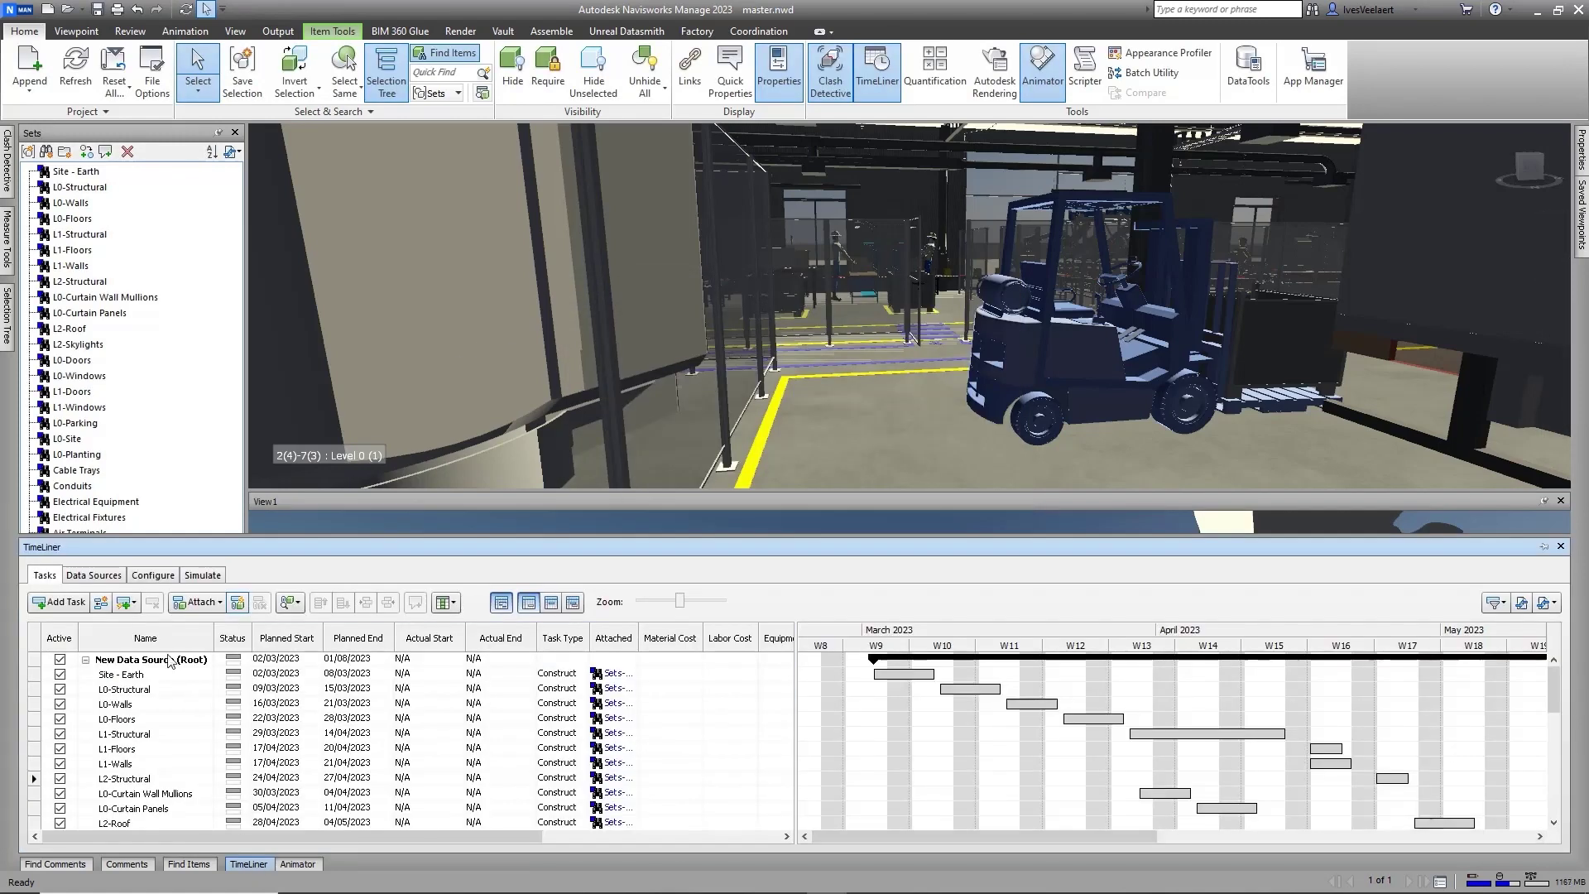
{"action": "left_click", "coordinate": [202, 575]}
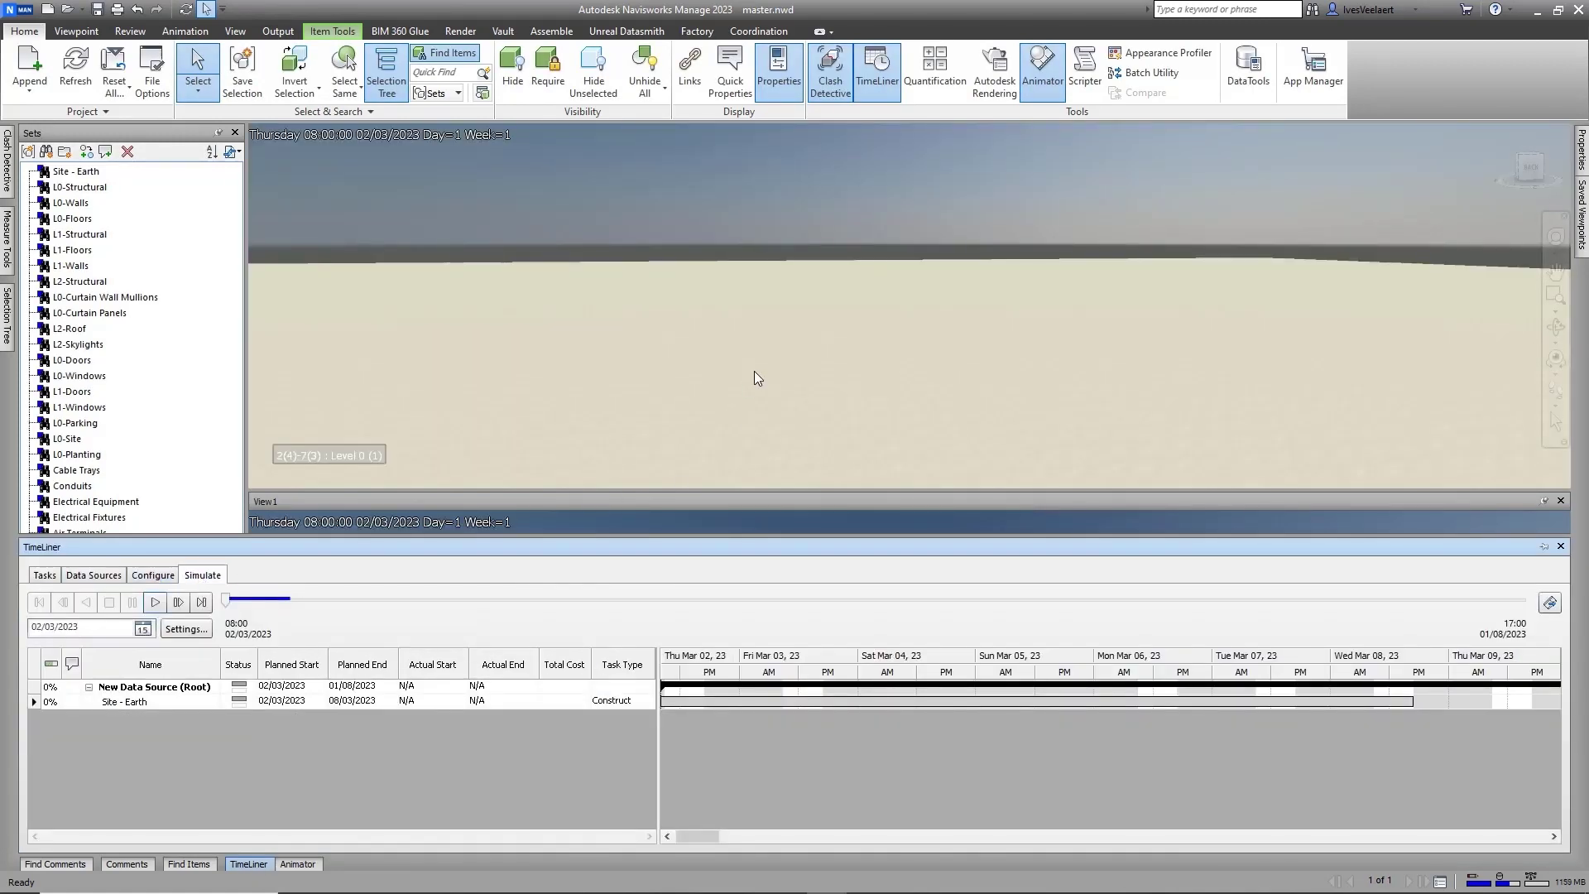
- Play the construction simulation and pin the TimeLiner panel docked open
{"action": "left_click", "coordinate": [154, 602]}
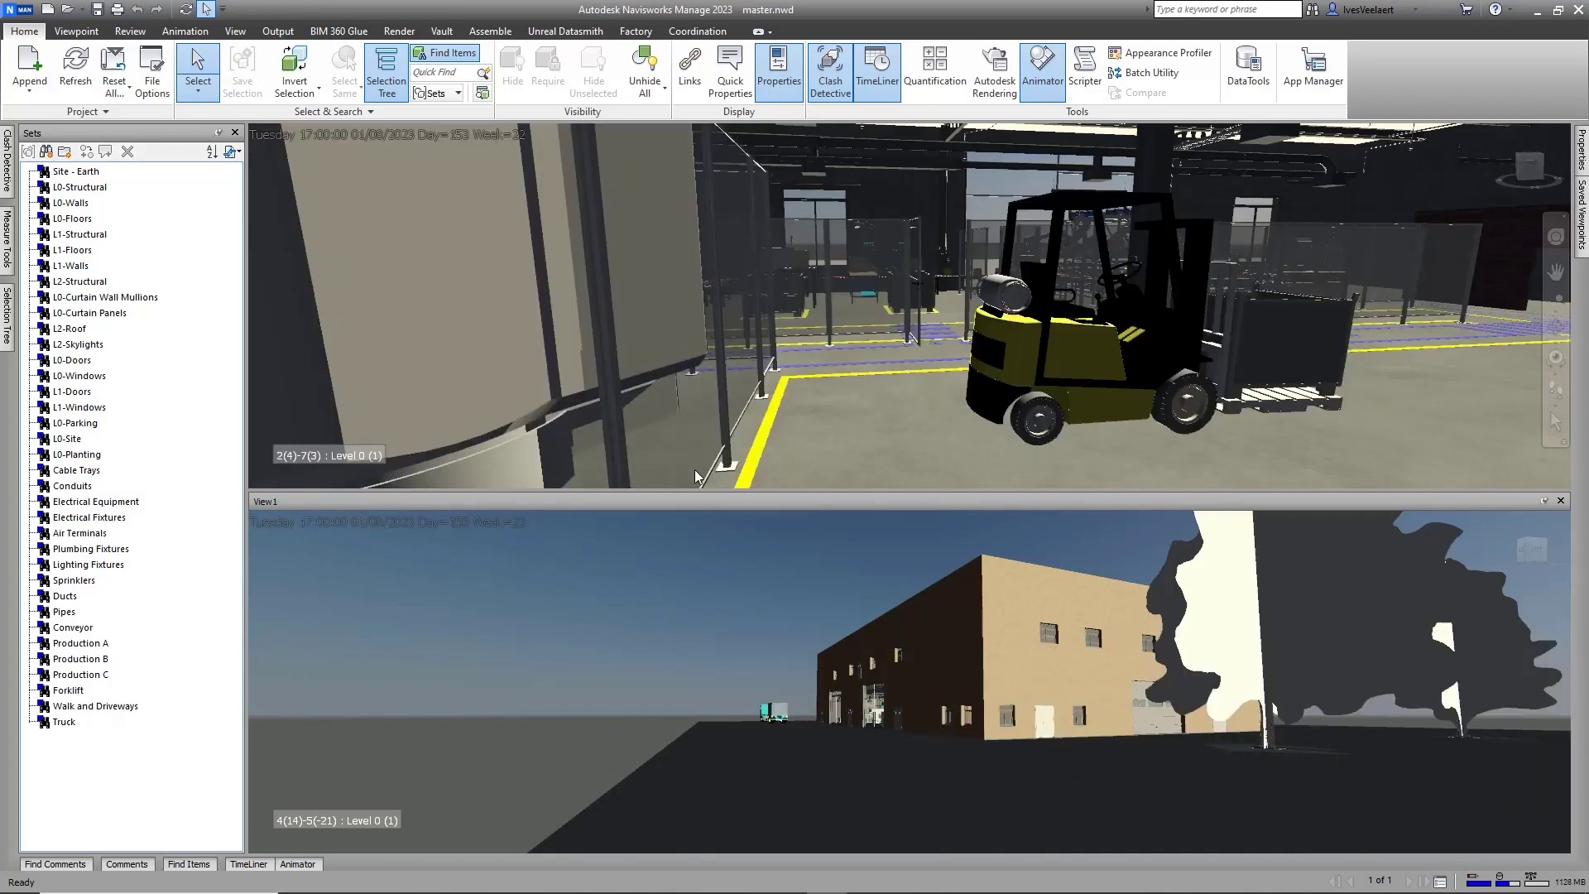
{"action": "left_click", "coordinate": [249, 863]}
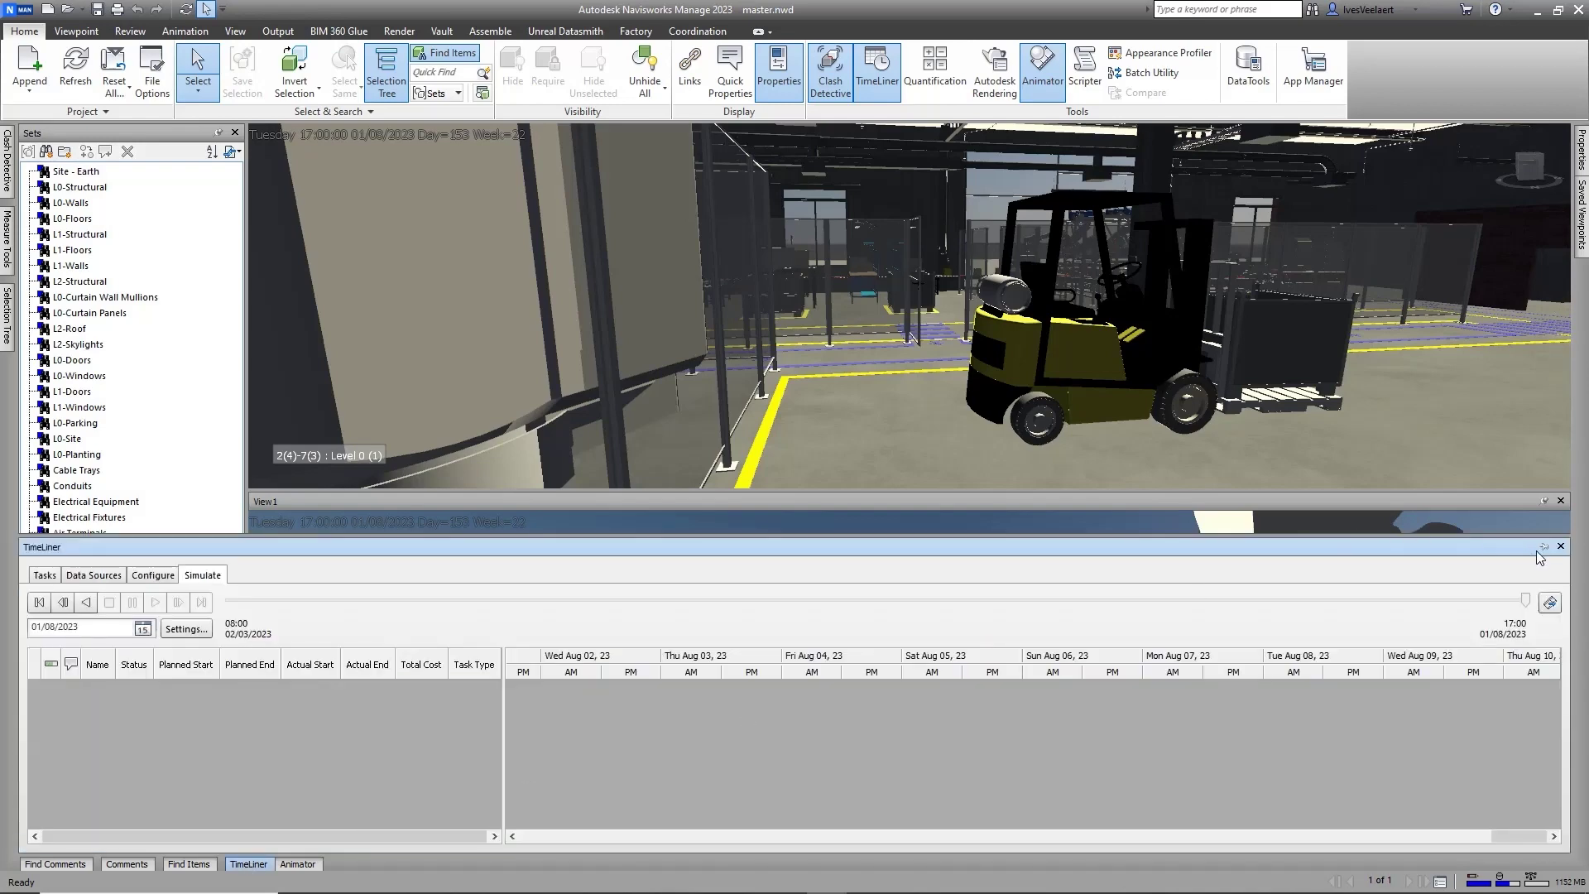
{"action": "left_click", "coordinate": [1543, 547]}
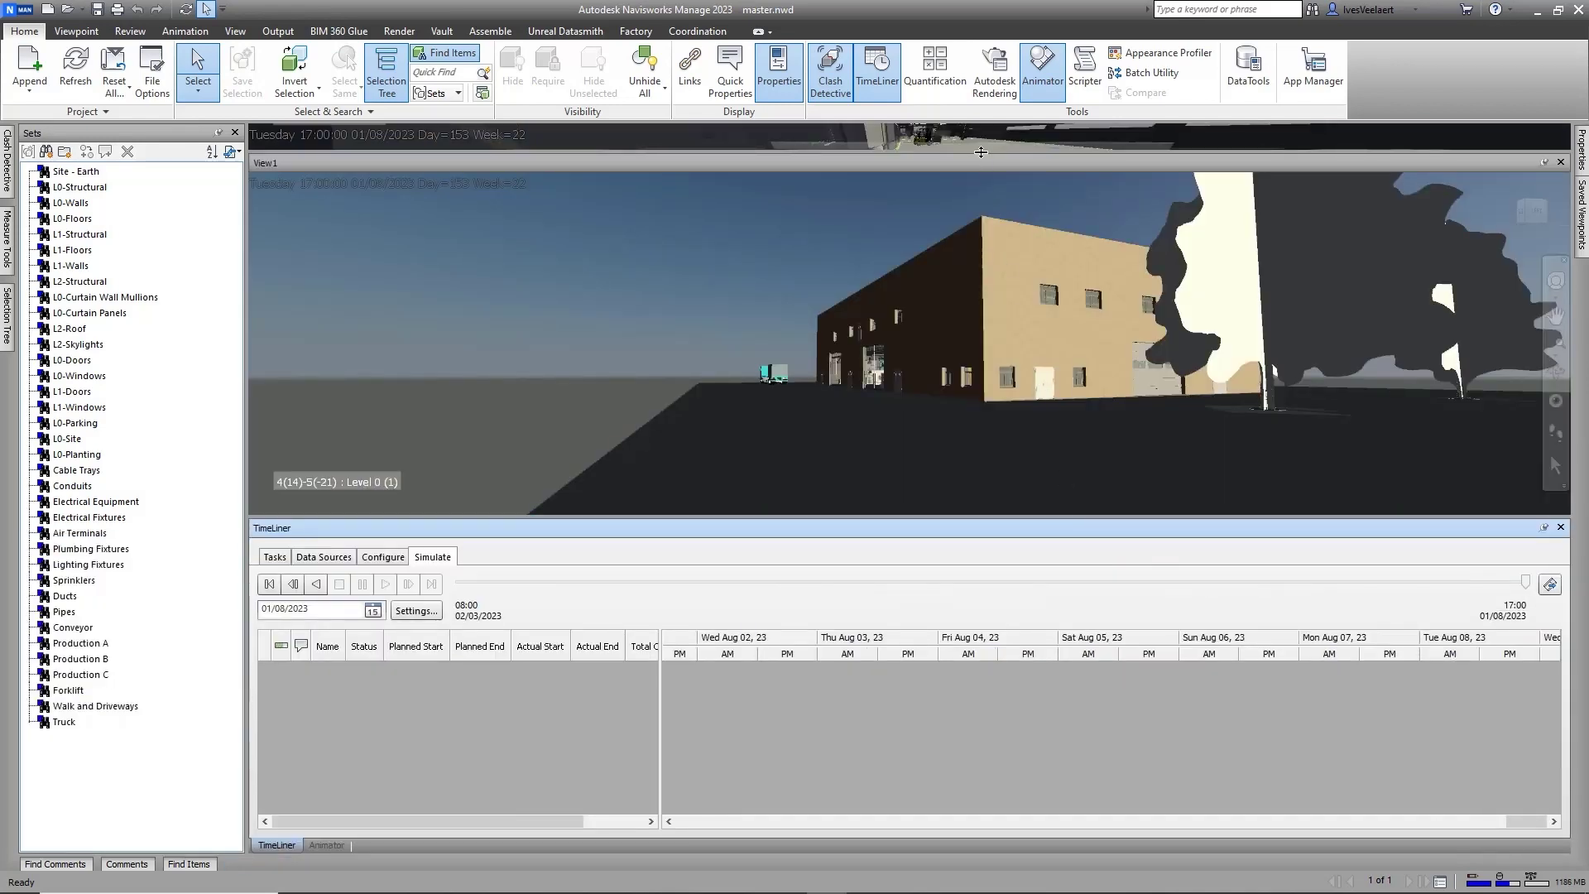
- Enlarge the forklift viewpoint and step the timeline slider to mid-July 2023
{"action": "left_click_drag", "start_coordinate": [982, 381], "coordinate": [982, 382]}
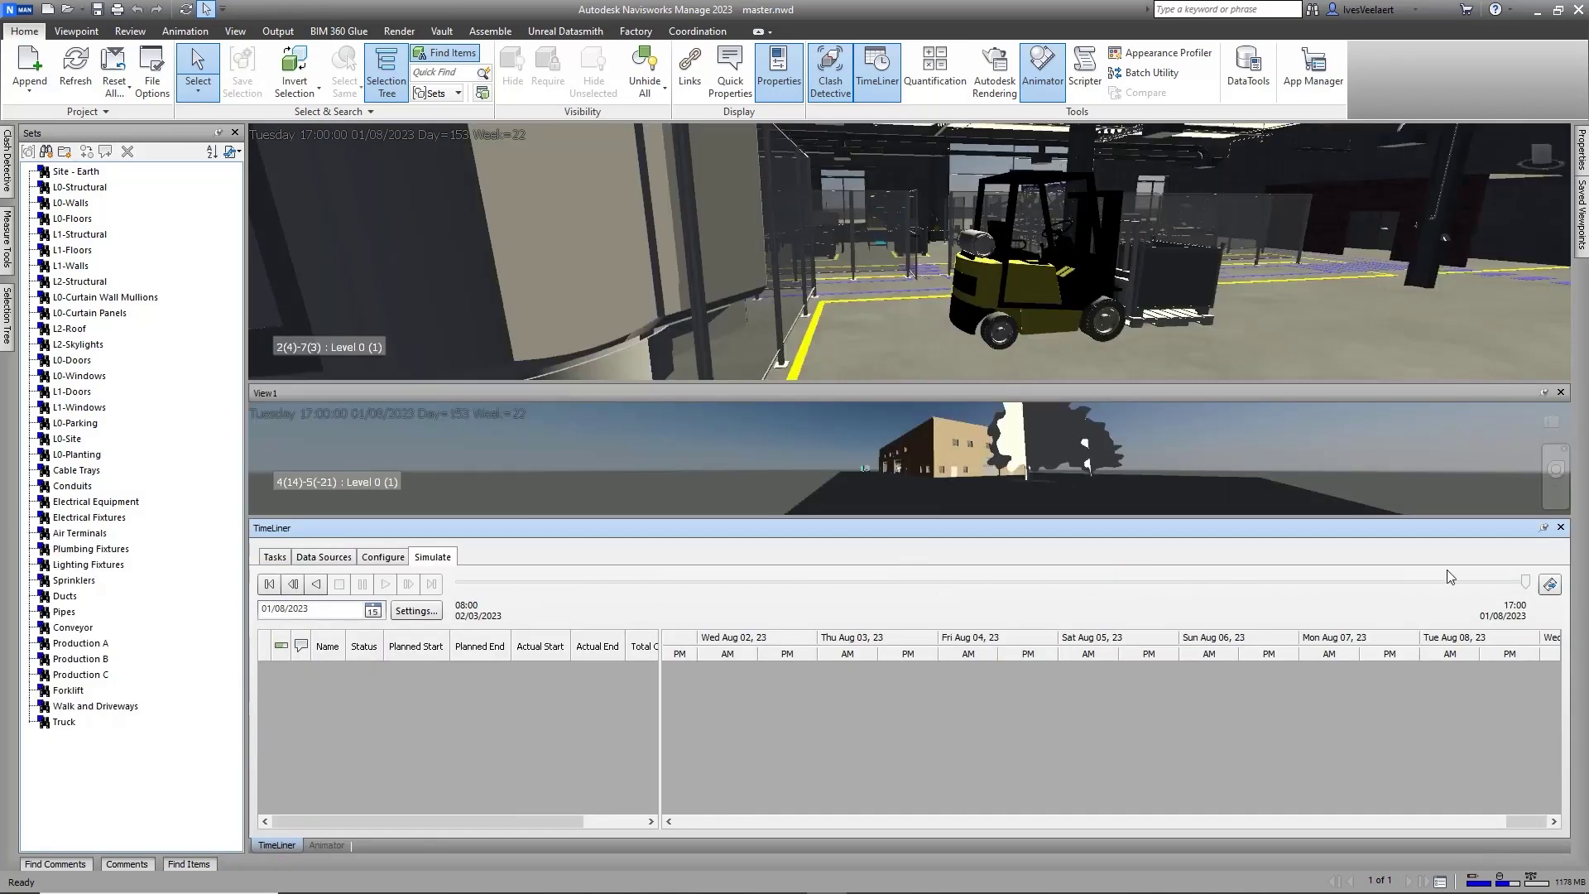
{"action": "left_click_drag", "start_coordinate": [1528, 585], "coordinate": [1341, 584]}
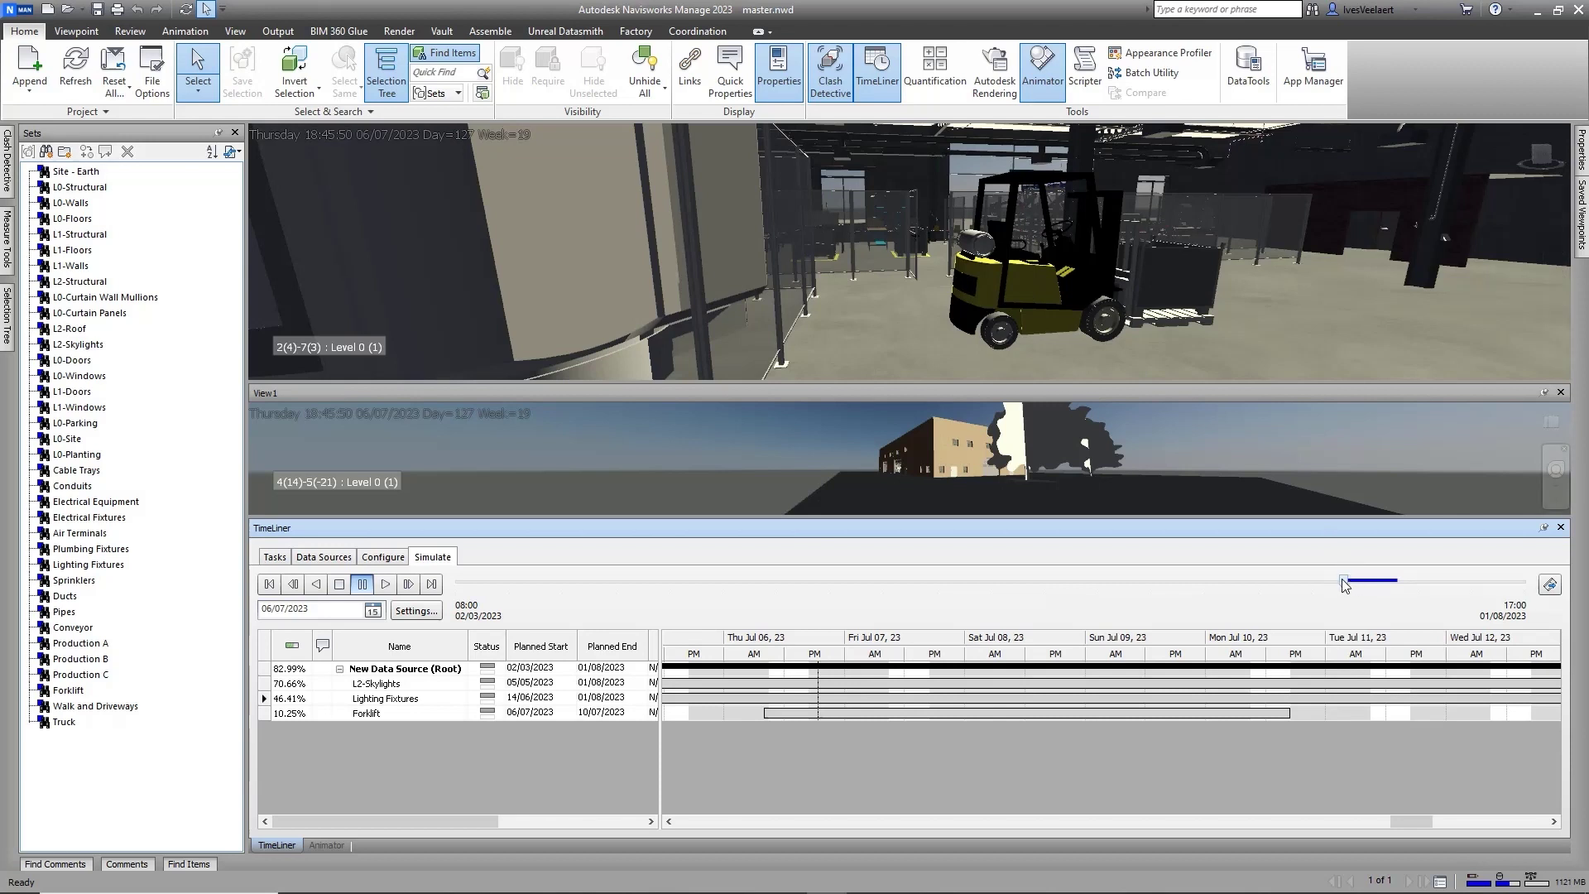
{"action": "left_click_drag", "start_coordinate": [1344, 584], "coordinate": [1399, 581]}
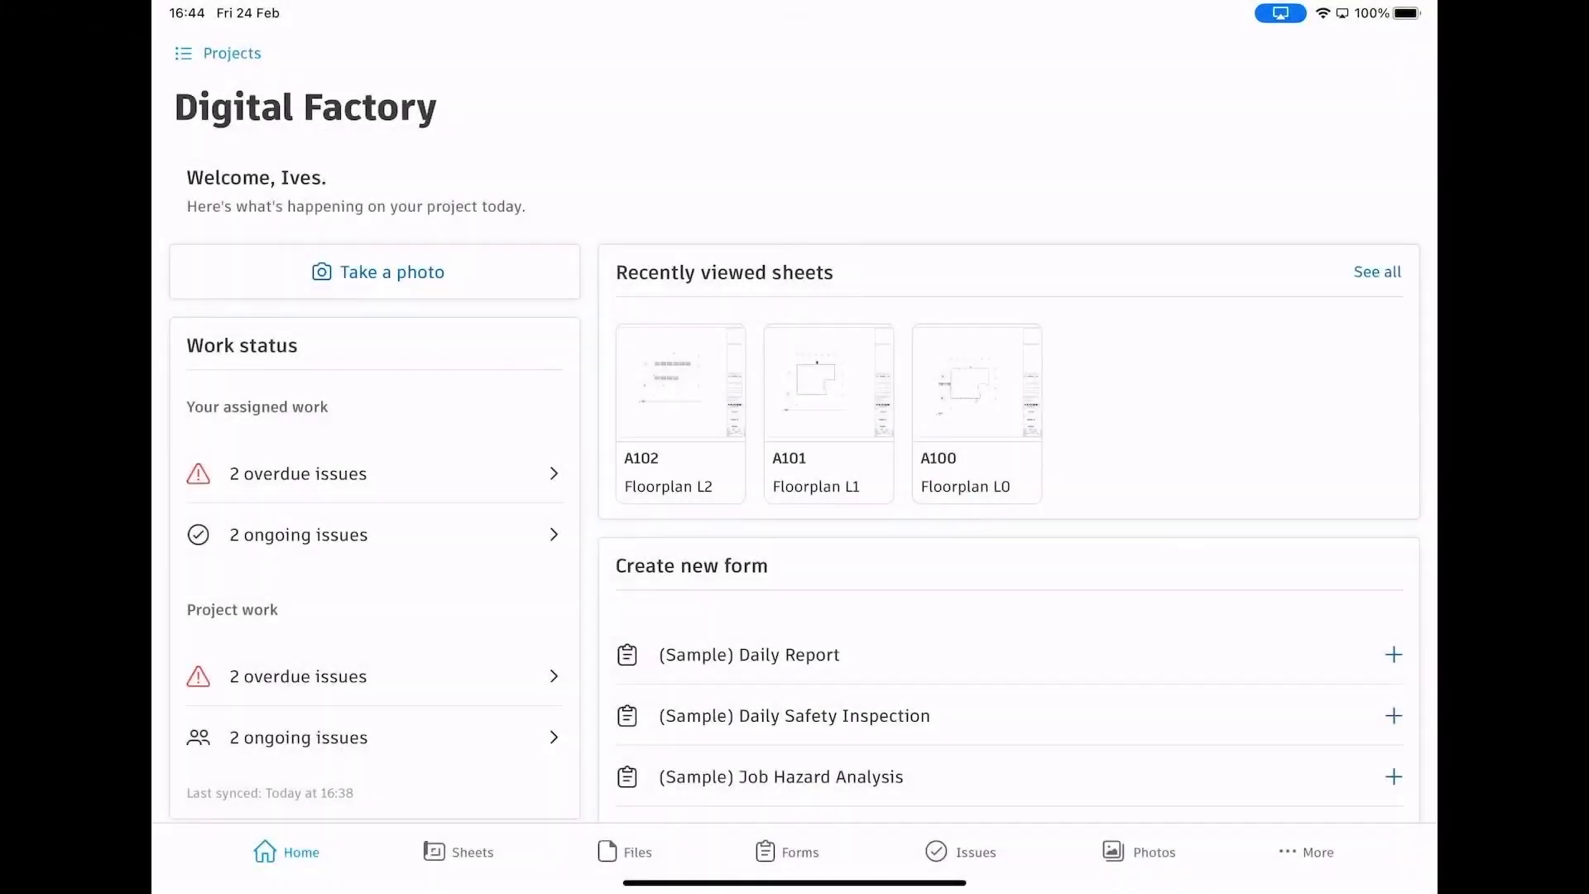
- Open draft #1 Daily Safety Inspection form and view and save its checklist PDF
{"action": "scroll", "coordinate": [419, 365], "scroll_direction": "down", "scroll_amount": 5}
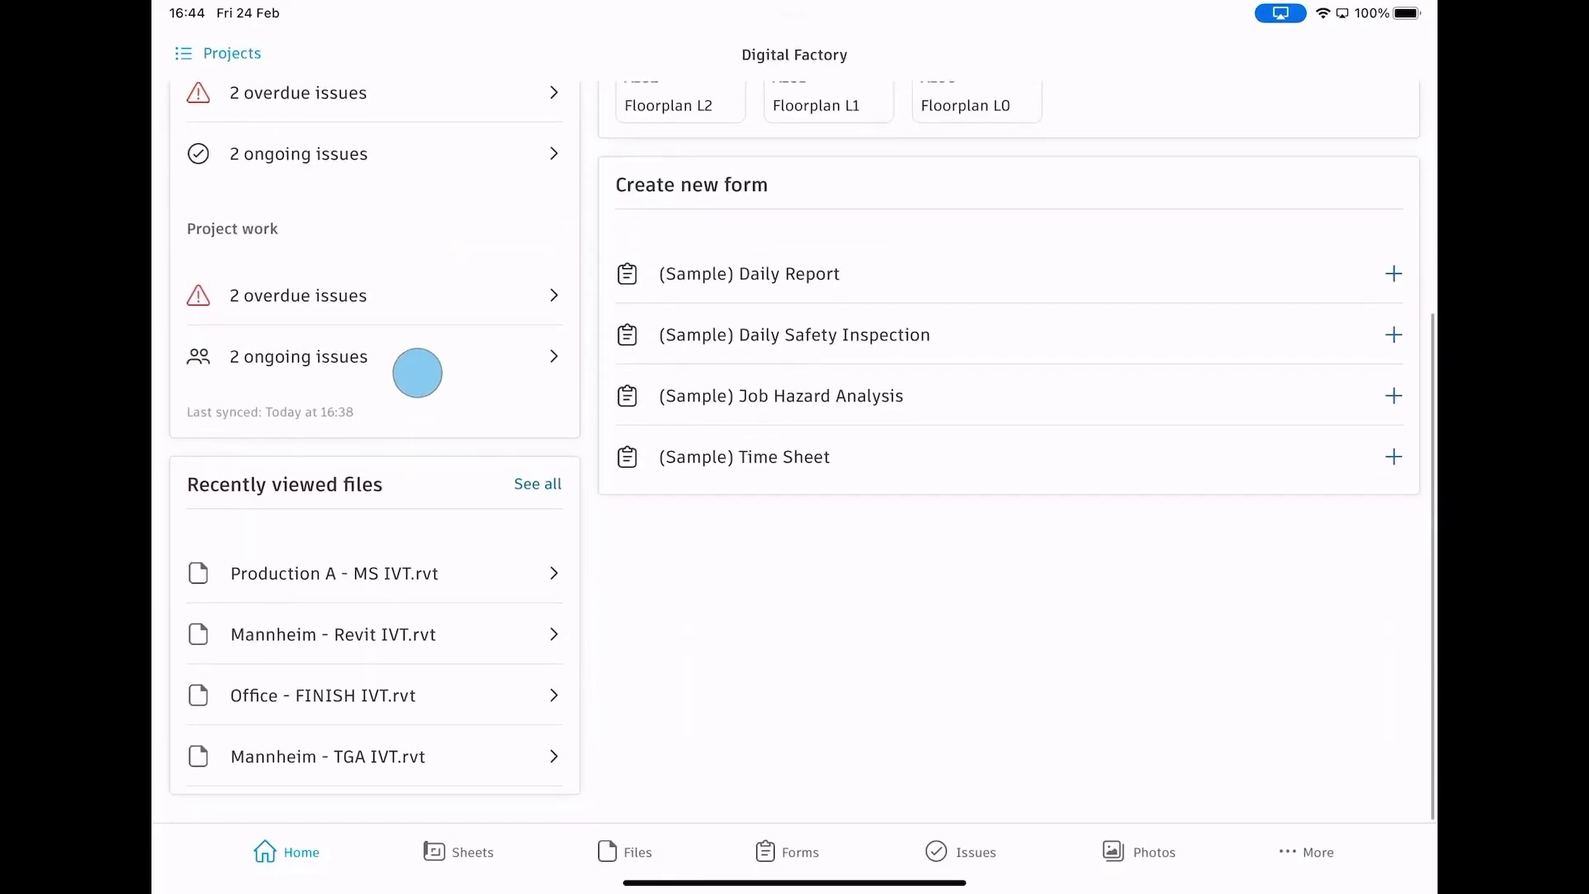
{"action": "scroll", "coordinate": [376, 625], "scroll_direction": "up", "scroll_amount": 3}
{"action": "left_click", "coordinate": [788, 852]}
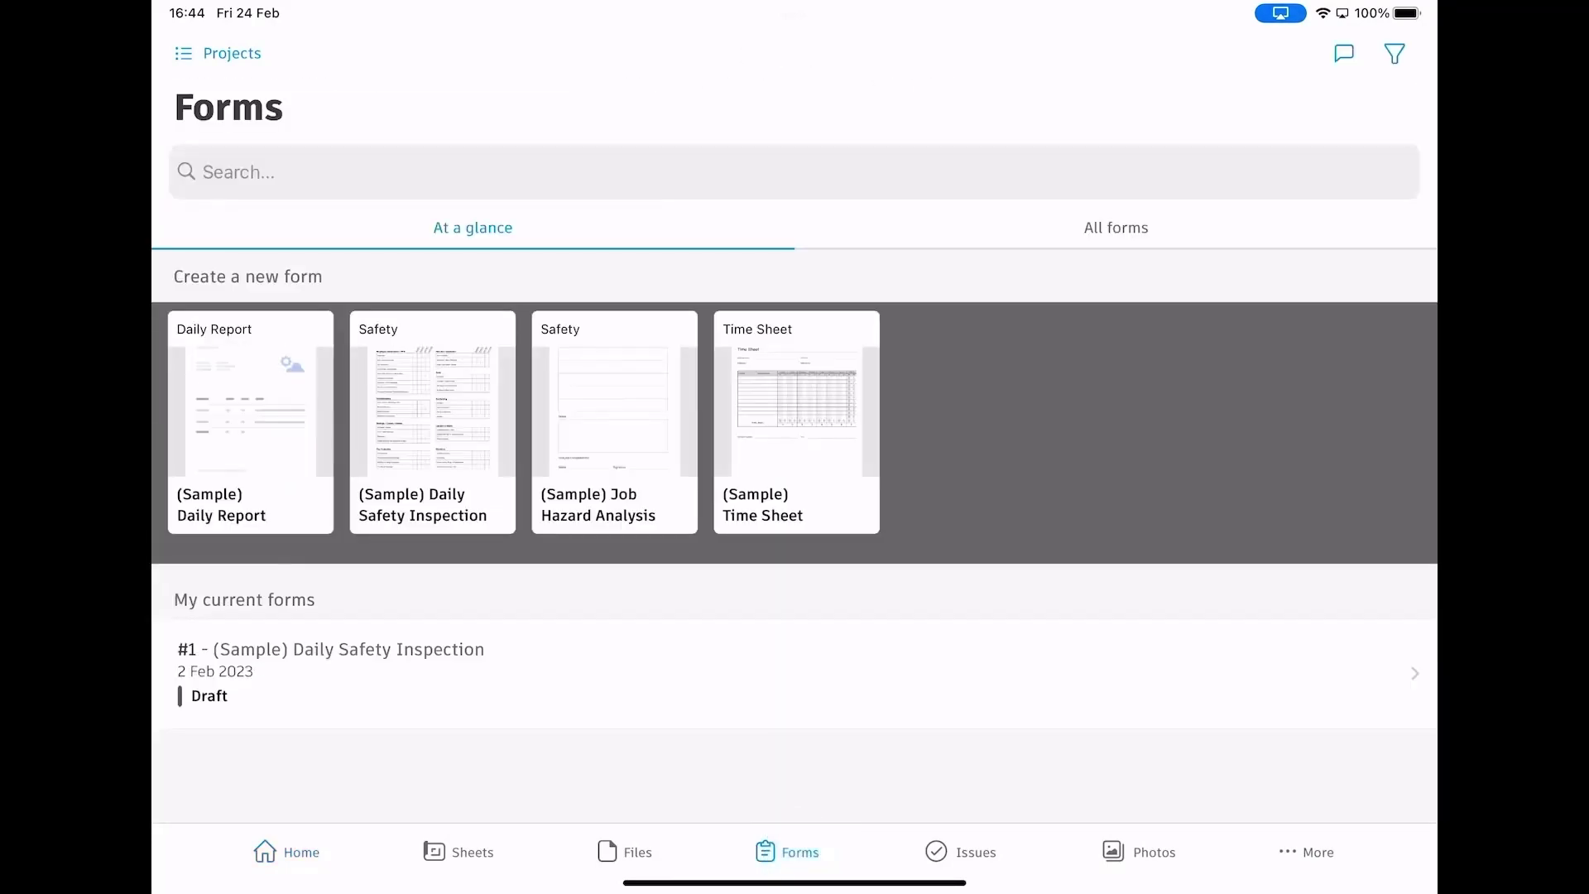
{"action": "left_click", "coordinate": [331, 672]}
{"action": "left_click", "coordinate": [795, 438]}
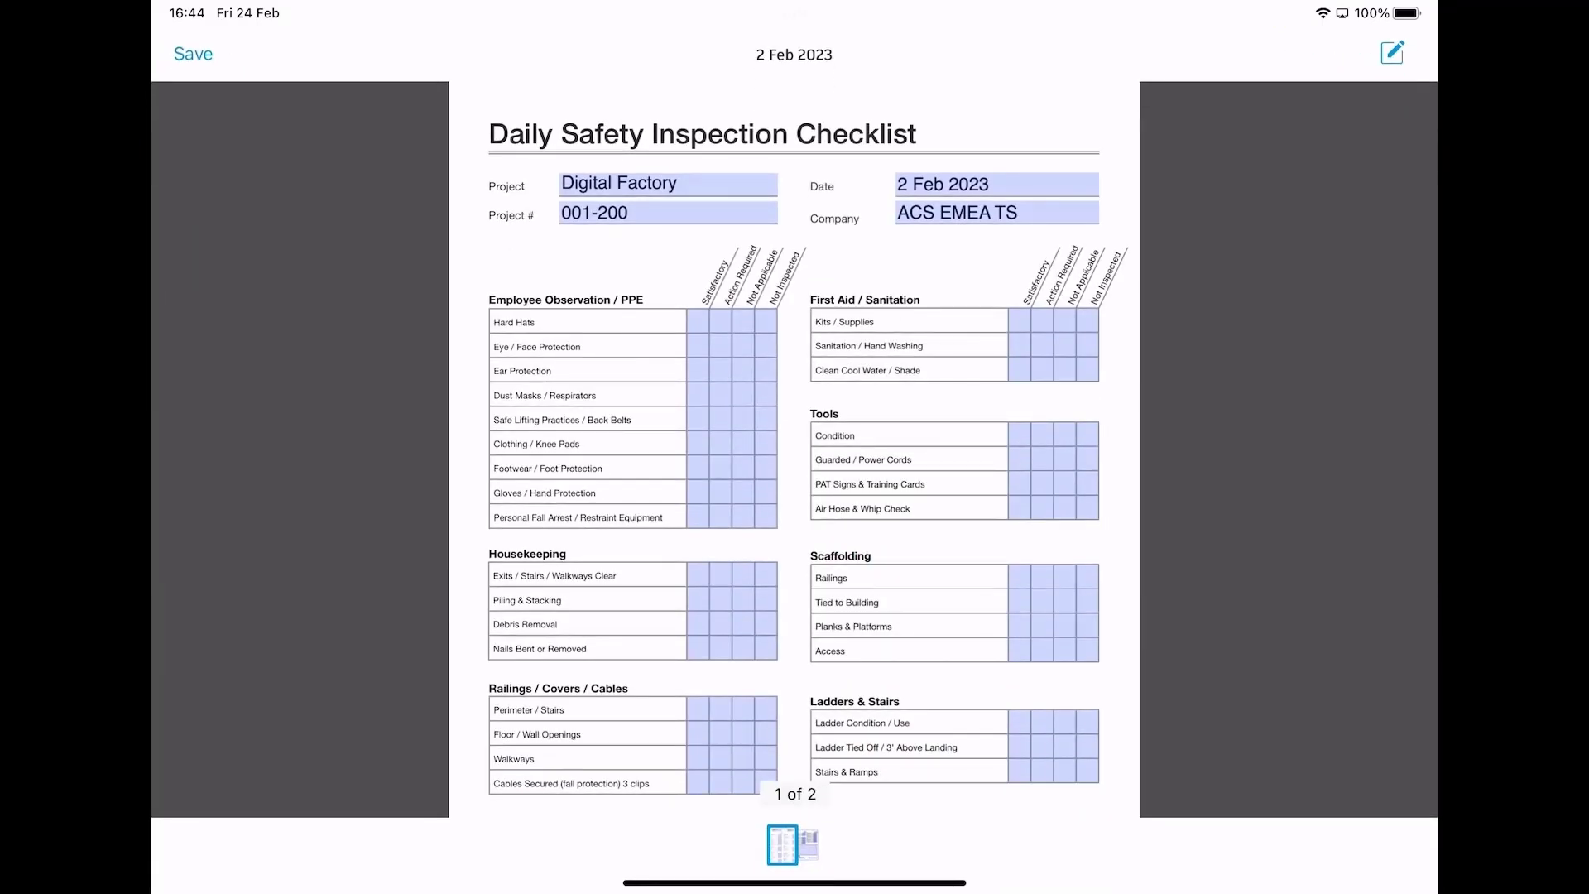
{"action": "left_click", "coordinate": [193, 54]}
- Review the linked Production C robot controller asset's references, then return to the form
{"action": "scroll", "coordinate": [795, 596], "scroll_direction": "down", "scroll_amount": 5}
{"action": "scroll", "coordinate": [801, 476], "scroll_direction": "down", "scroll_amount": 5}
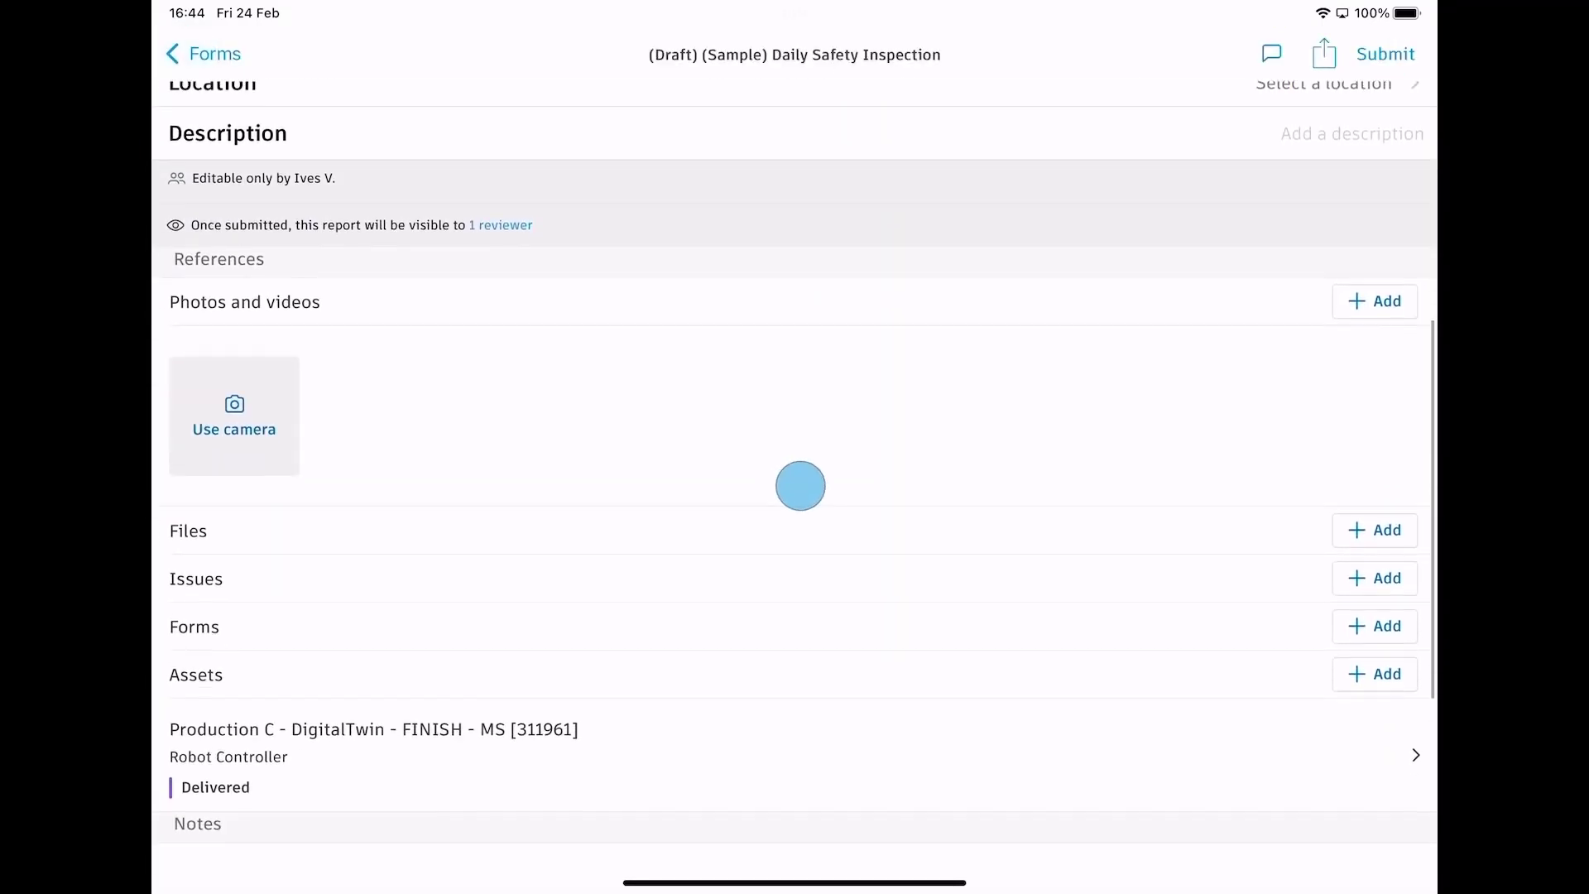
{"action": "left_click", "coordinate": [372, 625]}
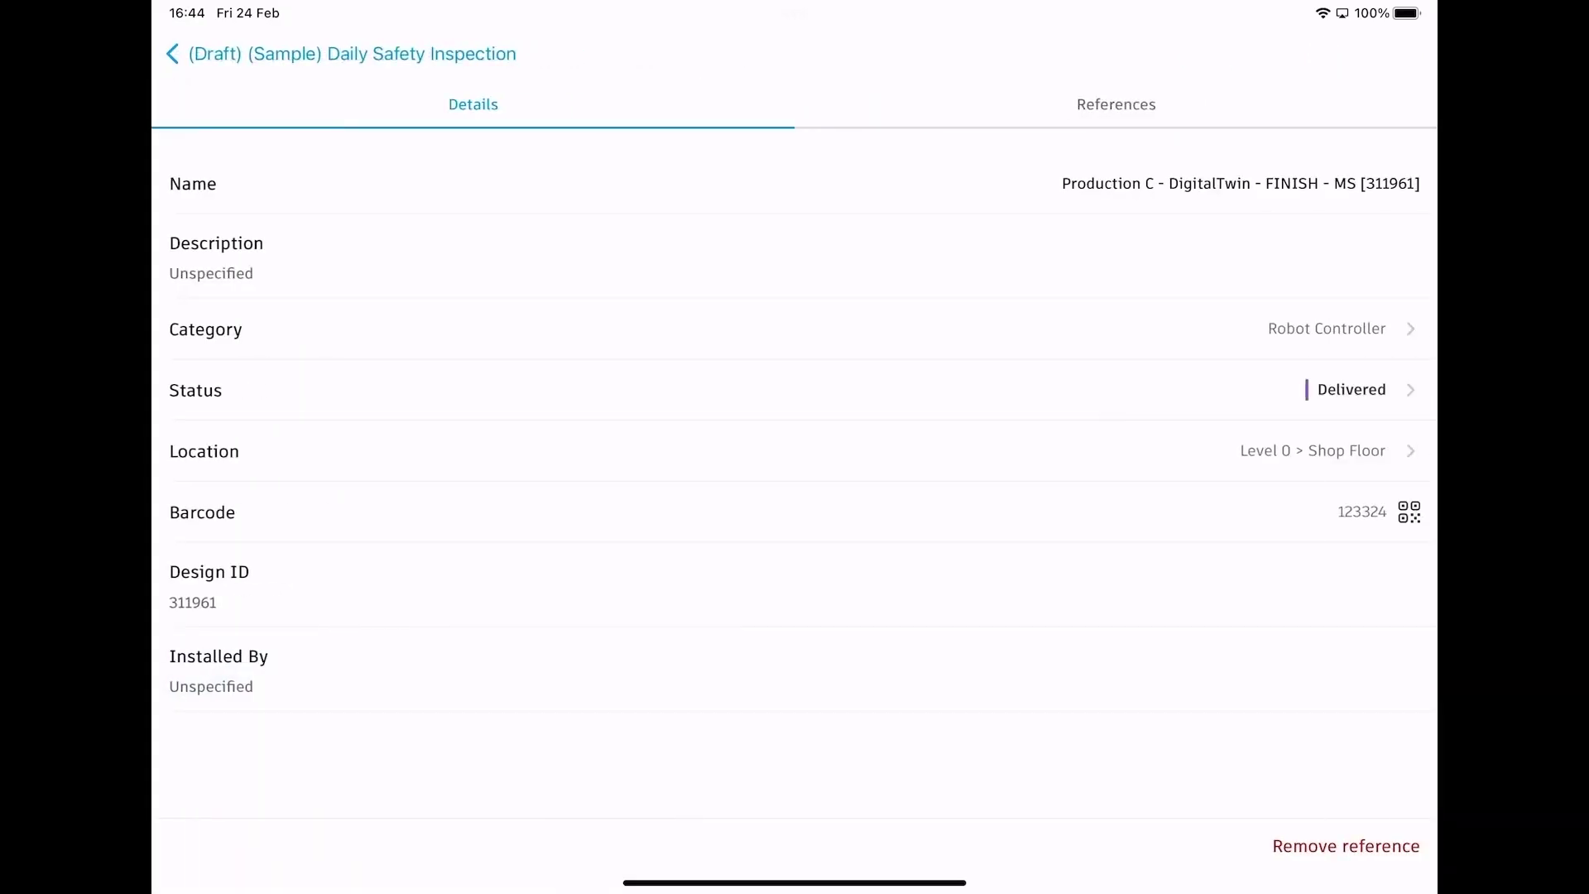
{"action": "left_click", "coordinate": [1117, 104]}
{"action": "left_click_drag", "start_coordinate": [917, 724], "coordinate": [918, 756]}
{"action": "left_click", "coordinate": [174, 53]}
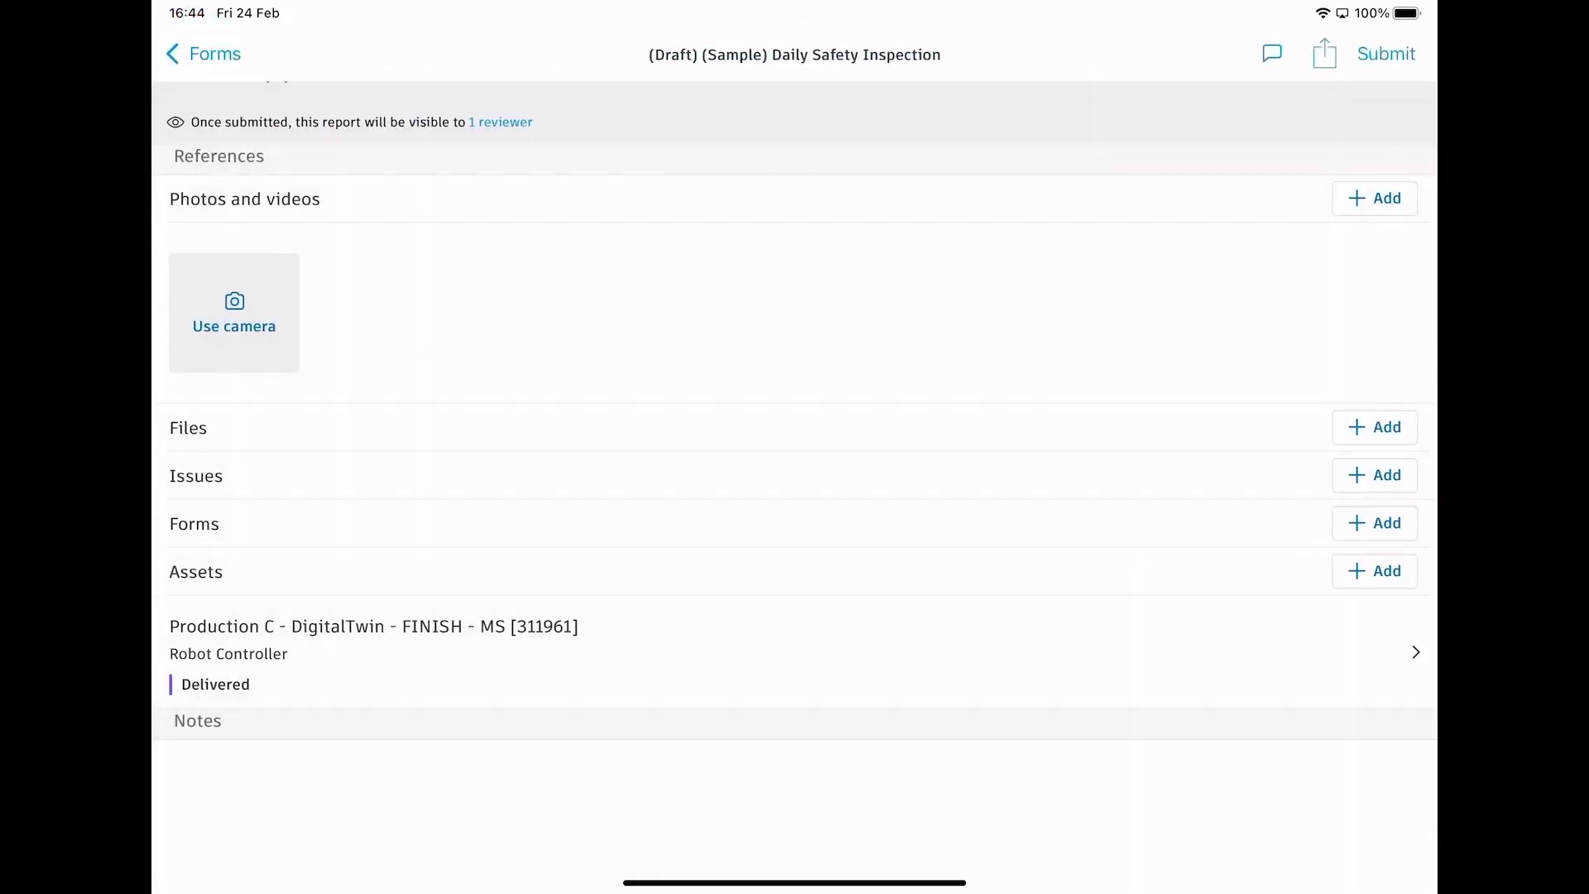
- Find the Production C robot controller in the asset list by barcode and view its references
{"action": "left_click", "coordinate": [199, 53]}
{"action": "left_click", "coordinate": [1306, 852]}
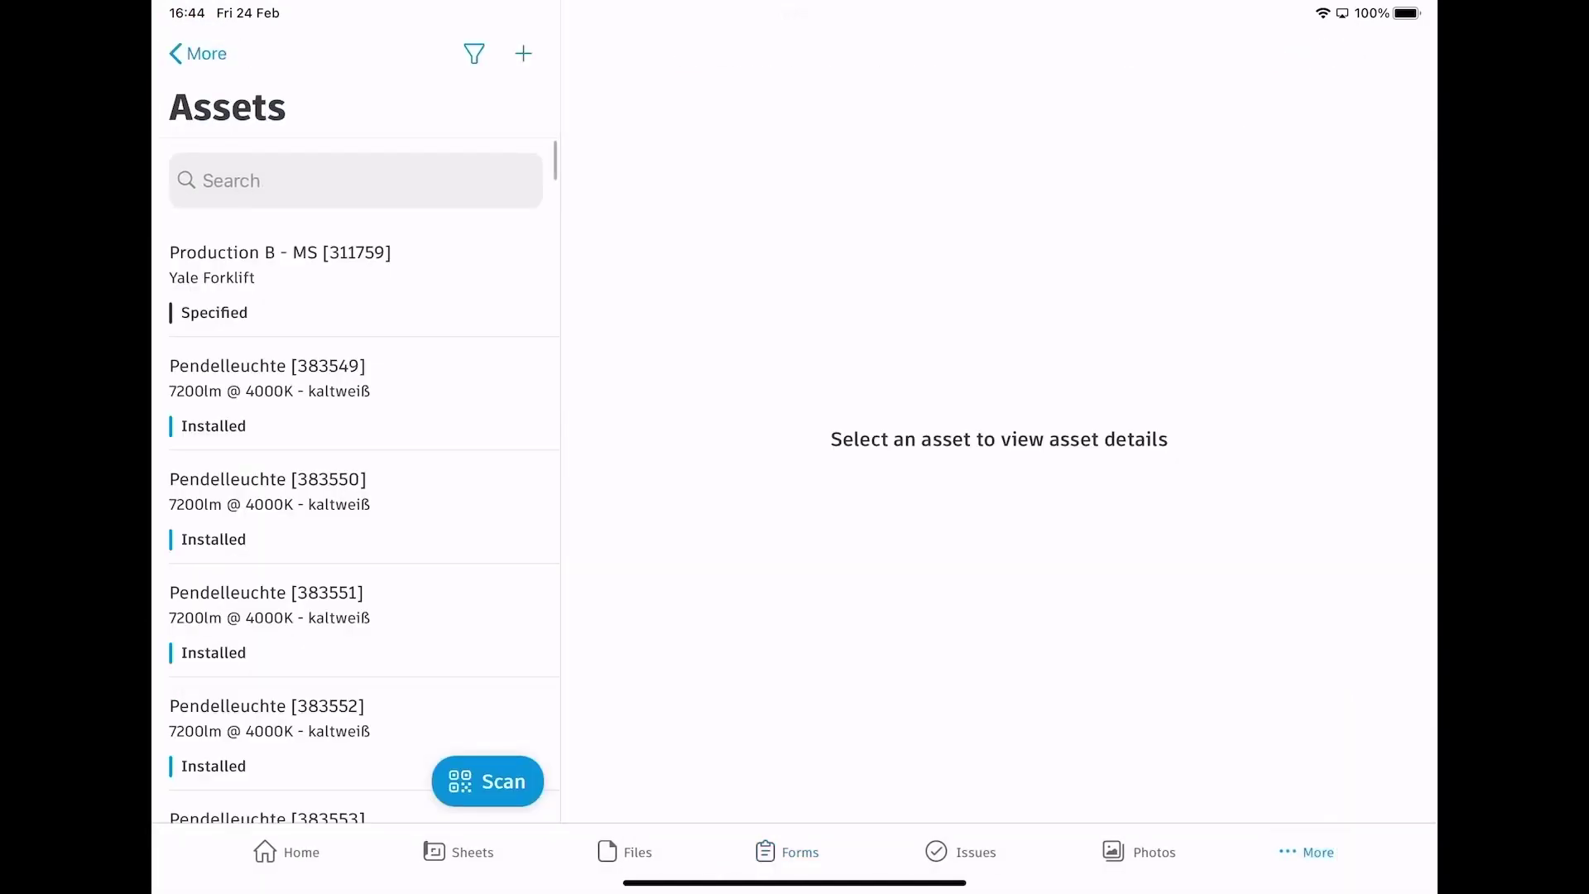
{"action": "left_click", "coordinate": [488, 782]}
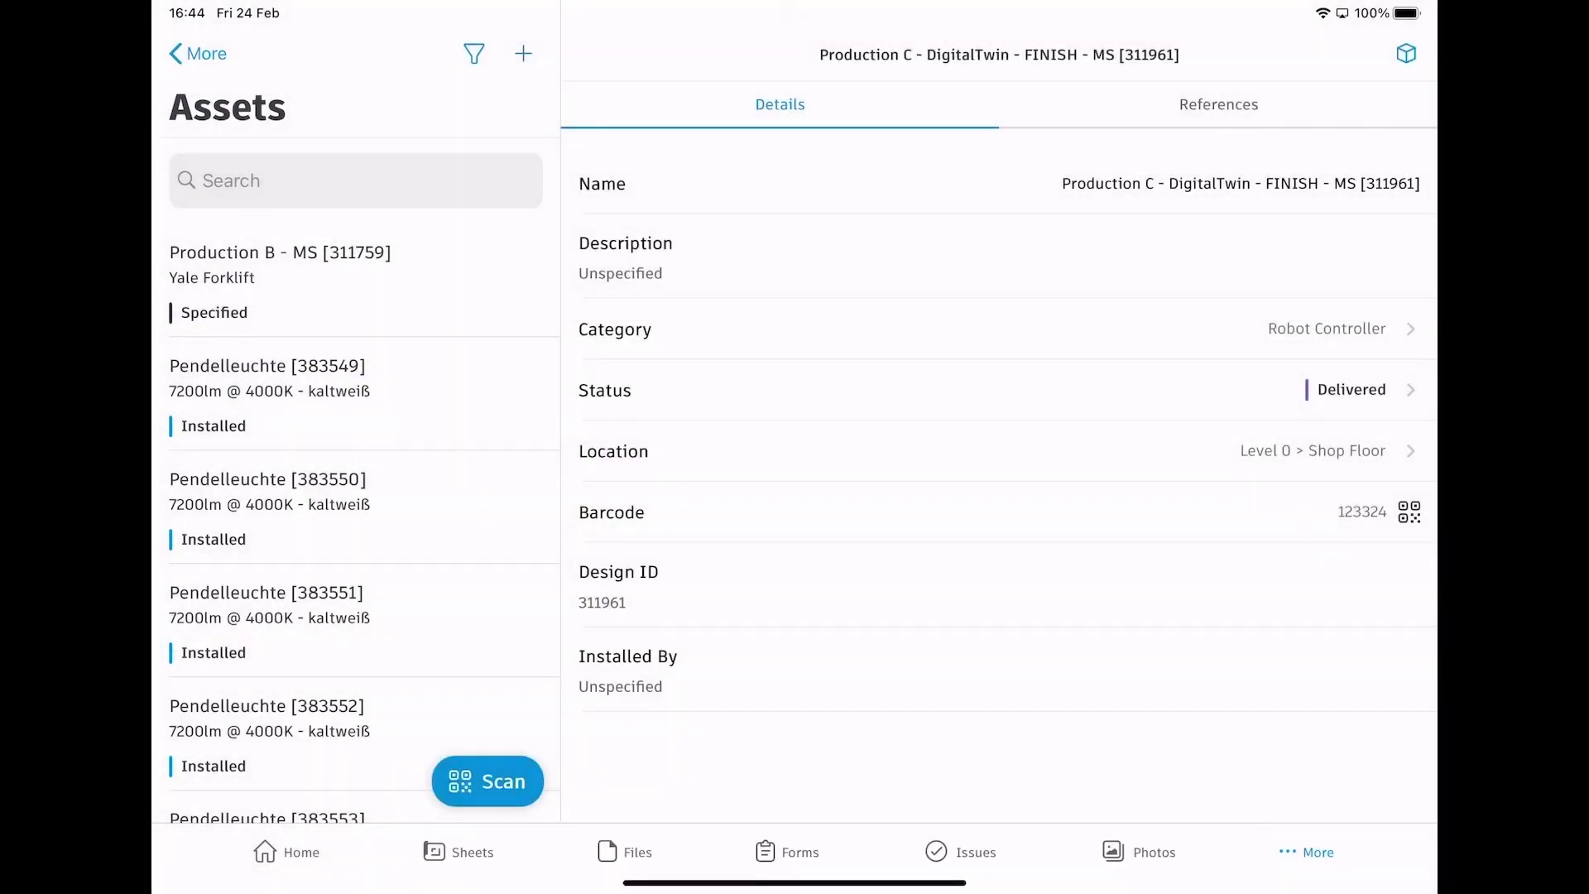
{"action": "left_click", "coordinate": [1224, 91]}
{"action": "left_click_drag", "start_coordinate": [1014, 642], "coordinate": [1046, 687]}
{"action": "left_click", "coordinate": [780, 105]}
- Set the asset's status to Installed and enter the installer's name
{"action": "left_click", "coordinate": [1373, 390]}
{"action": "left_click", "coordinate": [623, 294]}
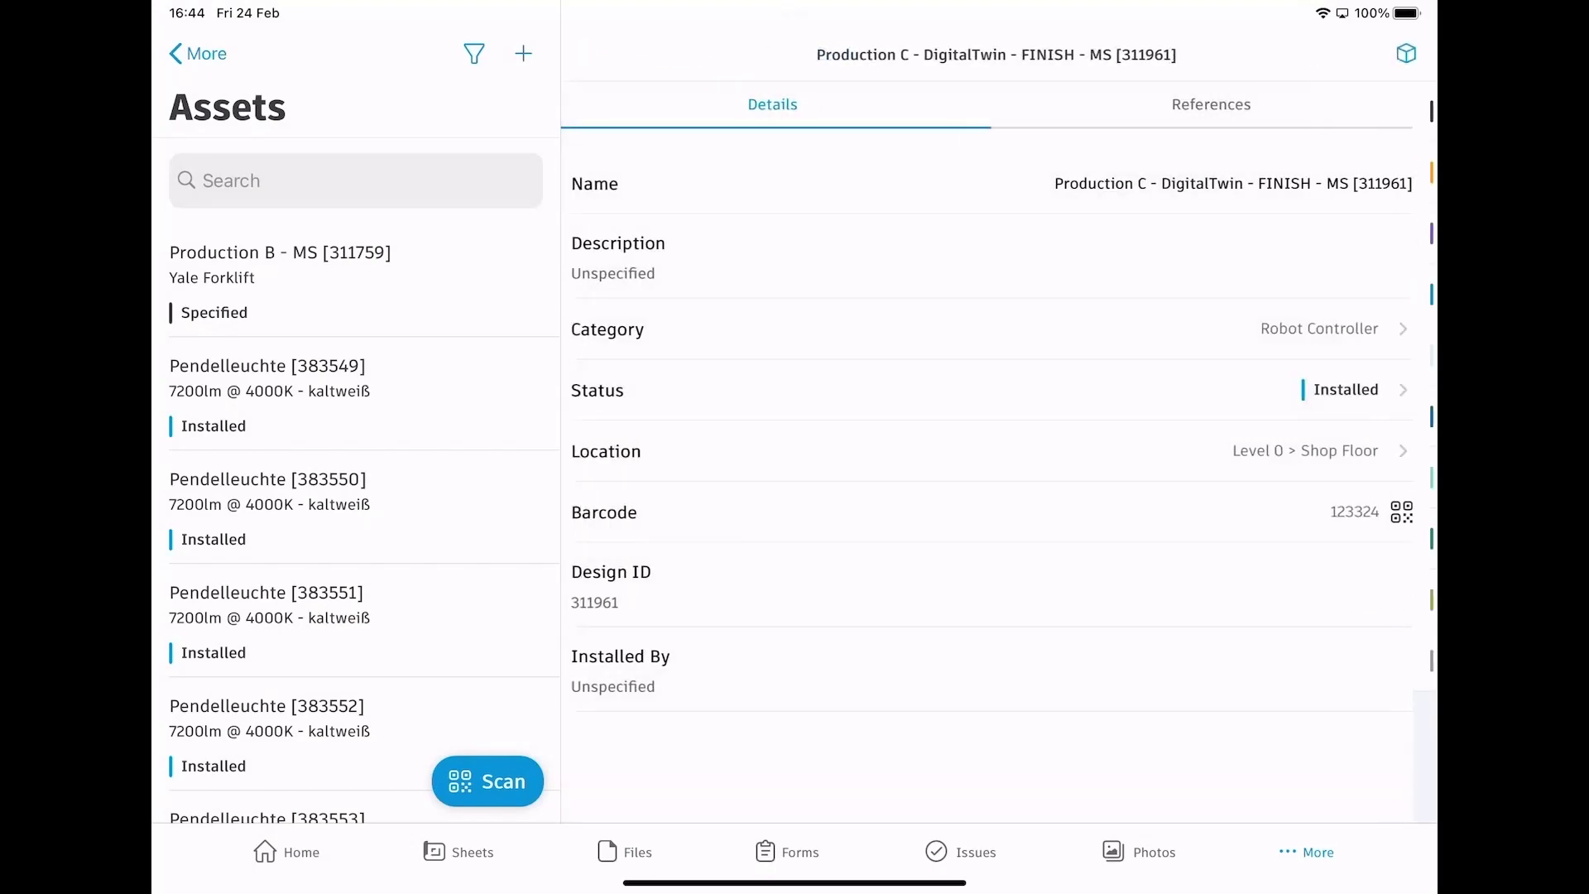
{"action": "left_click", "coordinate": [783, 691]}
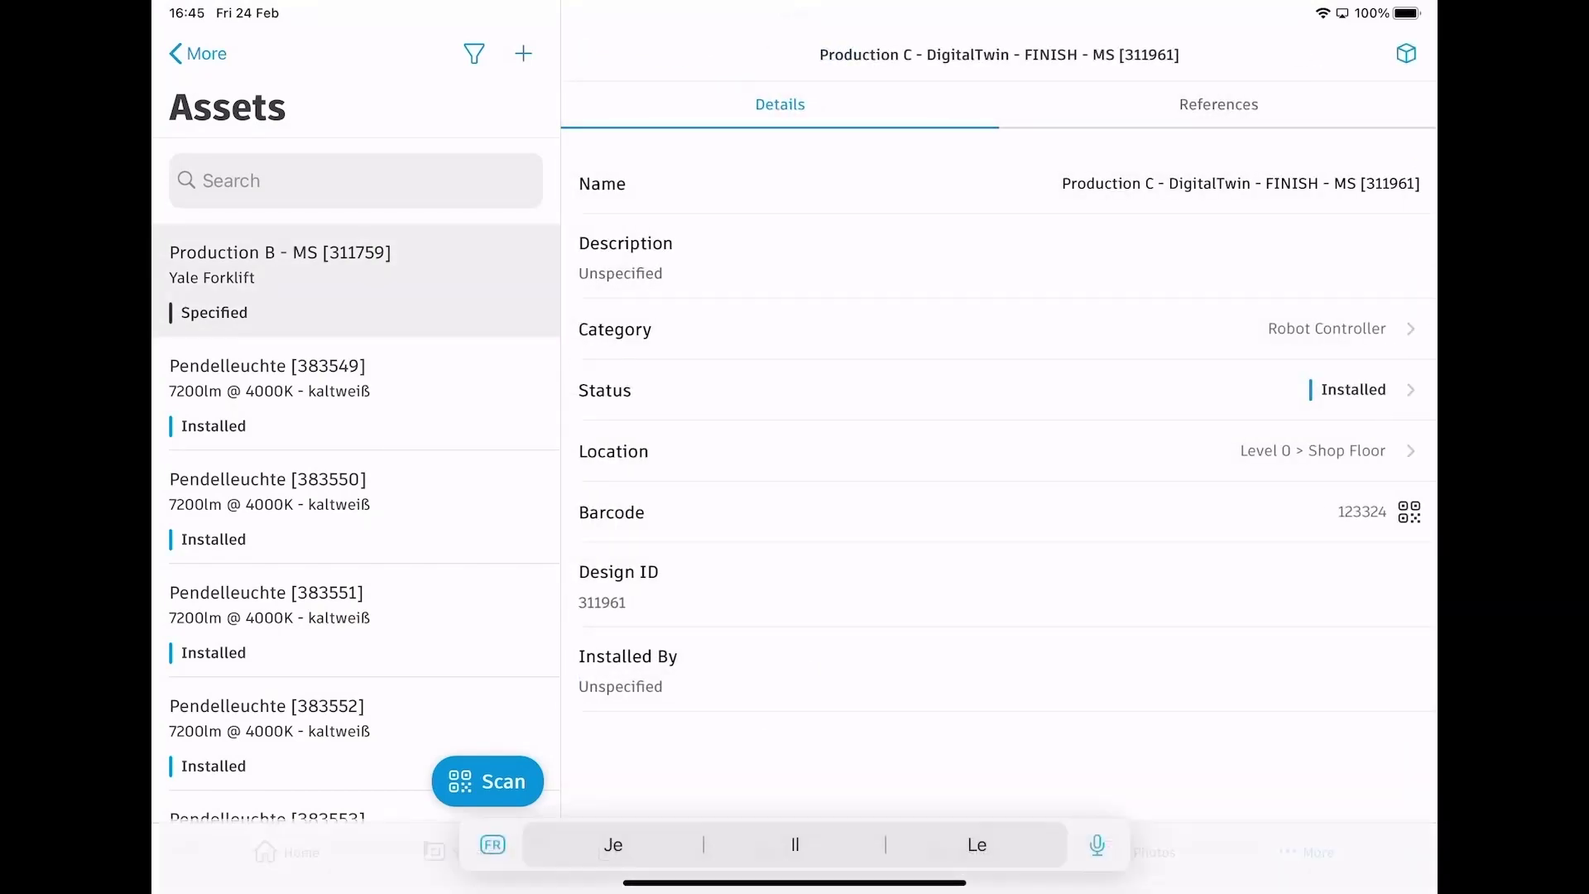
{"action": "type", "text": "Ives"}
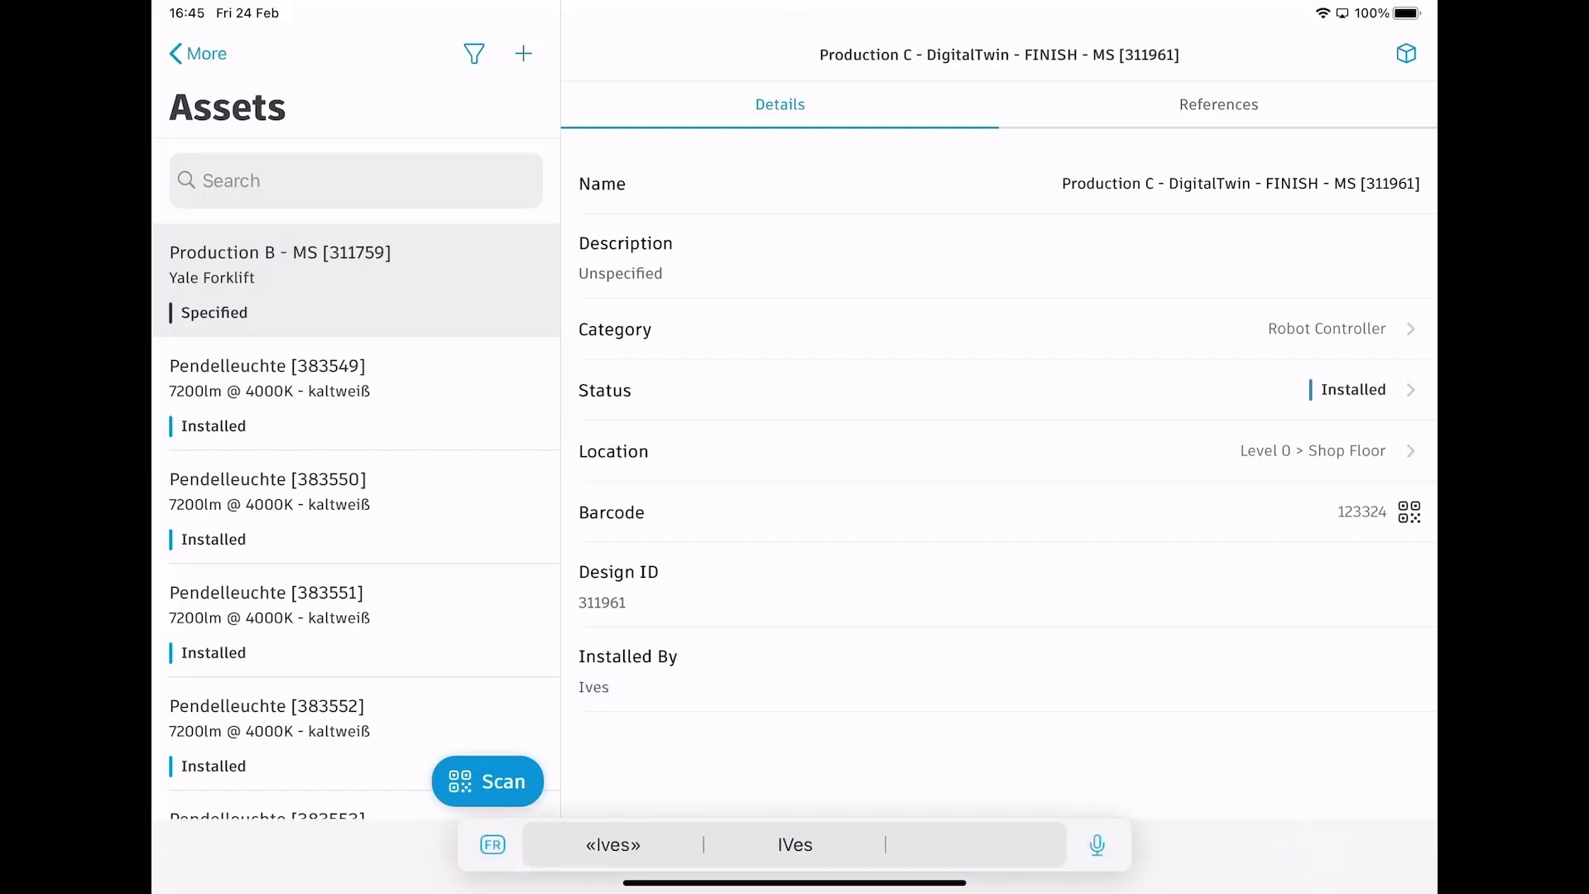
- View the robot controller in the 3D viewer, orbit it slightly, then close the viewer
{"action": "left_click", "coordinate": [1008, 607]}
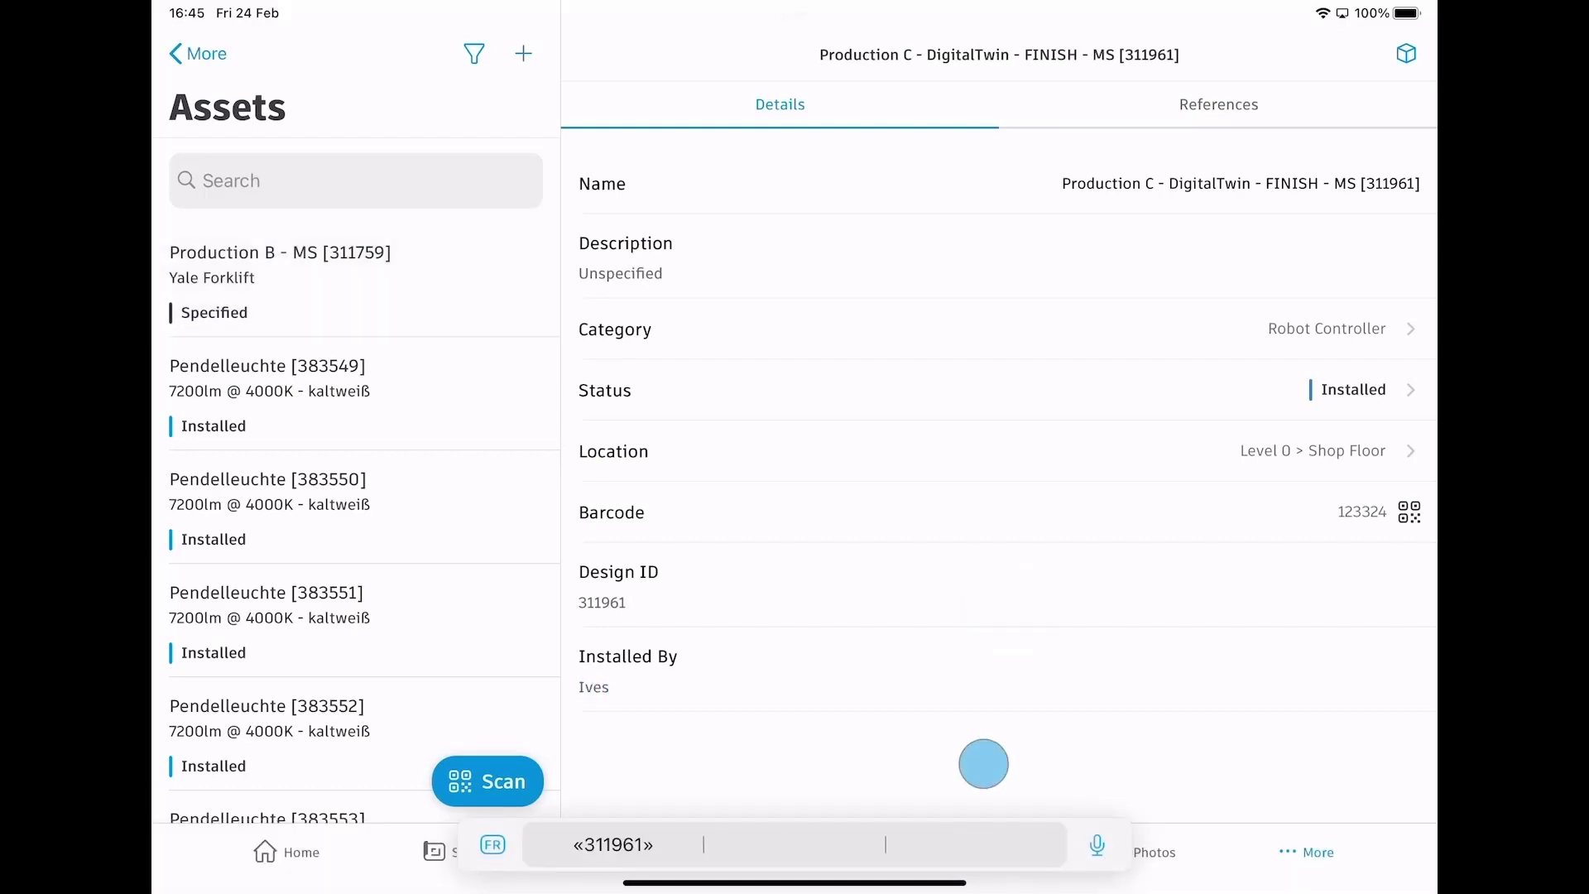
{"action": "left_click", "coordinate": [1399, 54]}
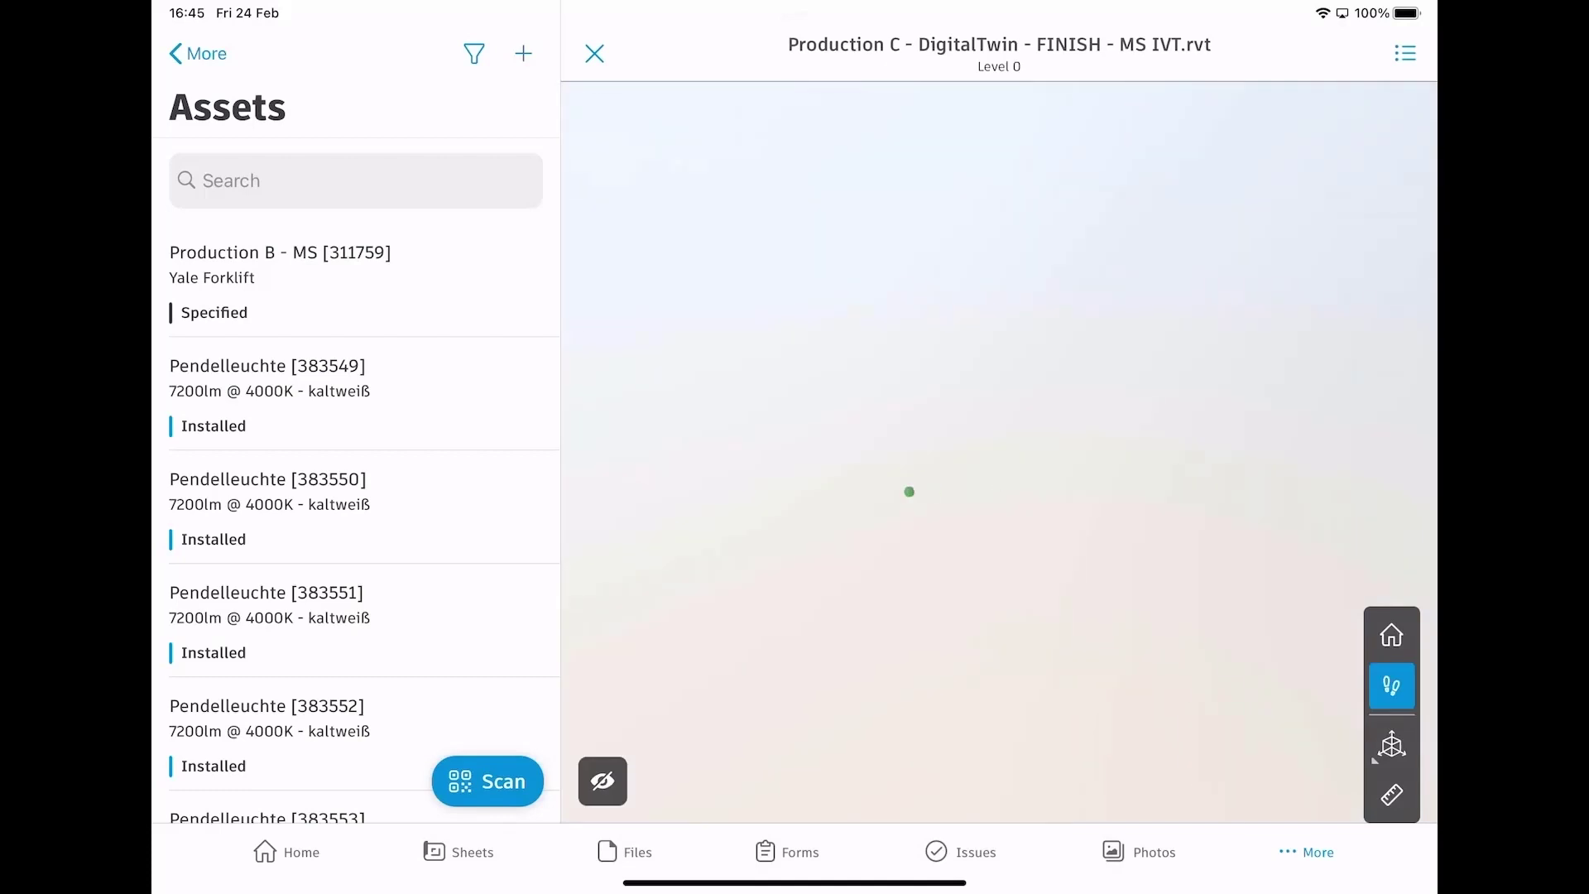
{"action": "left_click", "coordinate": [951, 620]}
{"action": "left_click_drag", "start_coordinate": [951, 620], "coordinate": [974, 609]}
{"action": "left_click", "coordinate": [594, 53]}
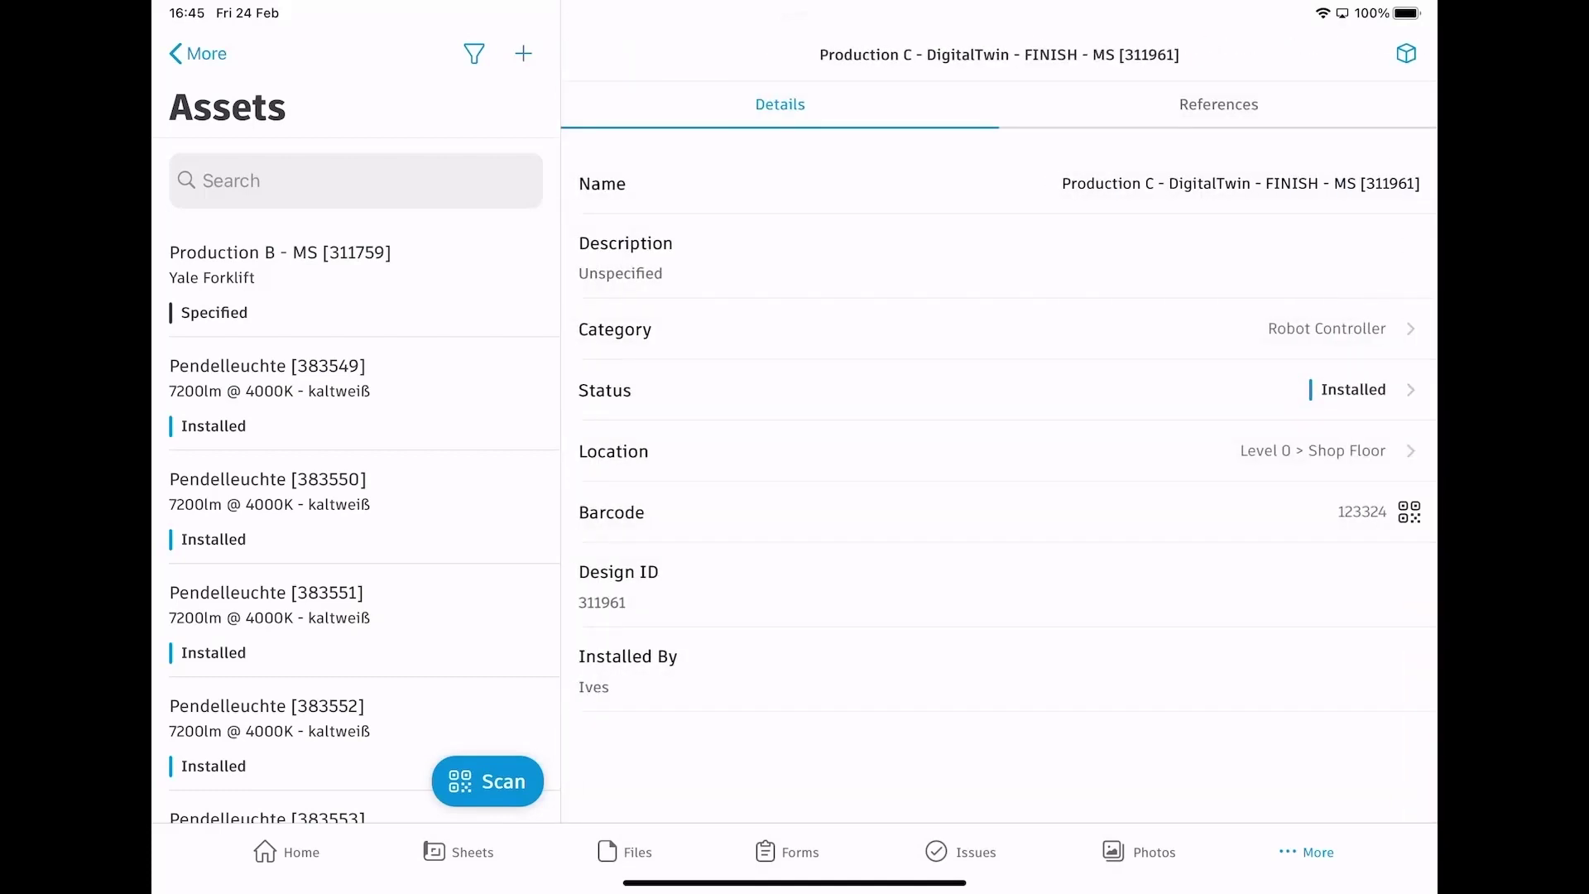
- Open the Forklift schedule activity linked to the Production B forklift asset
{"action": "left_click", "coordinate": [328, 279]}
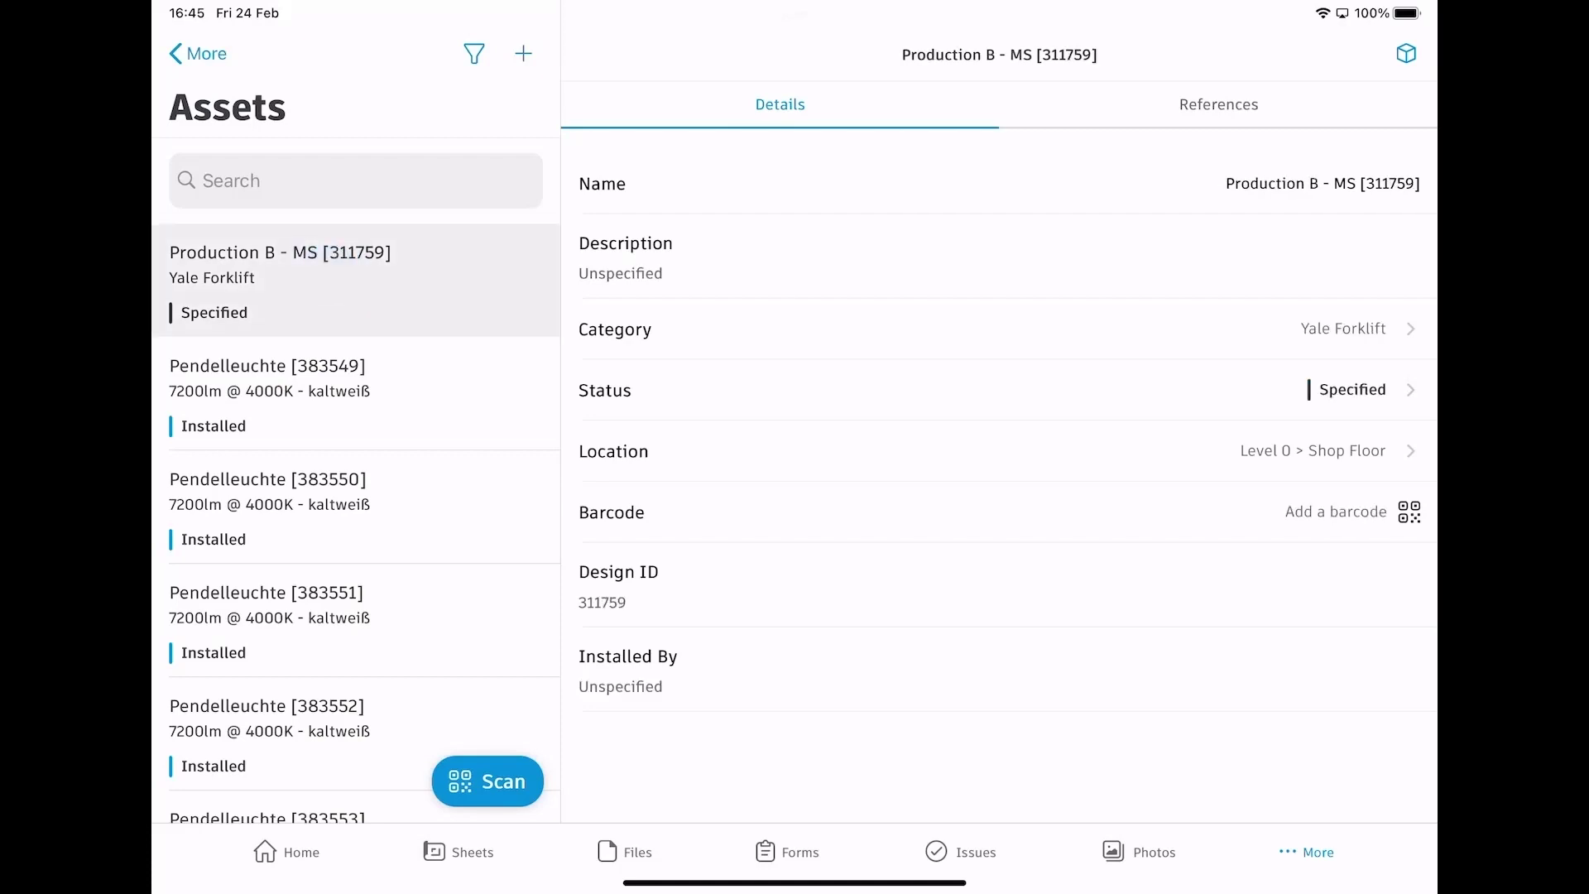
{"action": "left_click", "coordinate": [1219, 105]}
{"action": "scroll", "coordinate": [958, 433], "scroll_direction": "down", "scroll_amount": 2}
{"action": "left_click", "coordinate": [800, 694]}
{"action": "scroll", "coordinate": [957, 709], "scroll_direction": "down", "scroll_amount": 1}
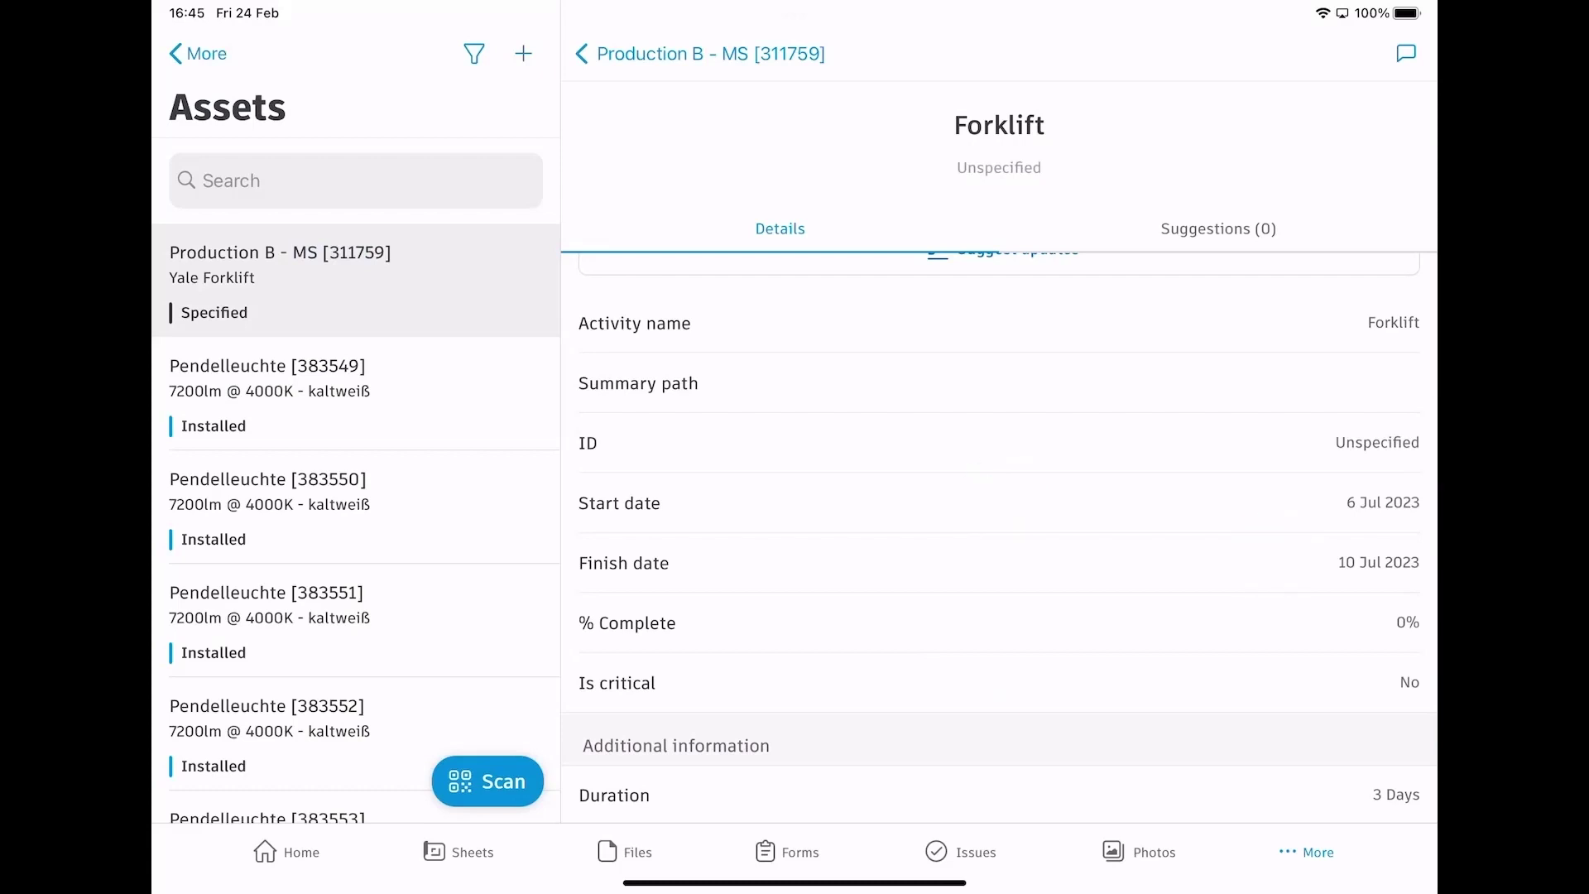
{"action": "scroll", "coordinate": [1060, 497], "scroll_direction": "up", "scroll_amount": 2}
- Suggest a Forklift delay starting 14 Jul 2023 and finishing 18 Jul 2023, and submit it
{"action": "left_click", "coordinate": [1019, 297]}
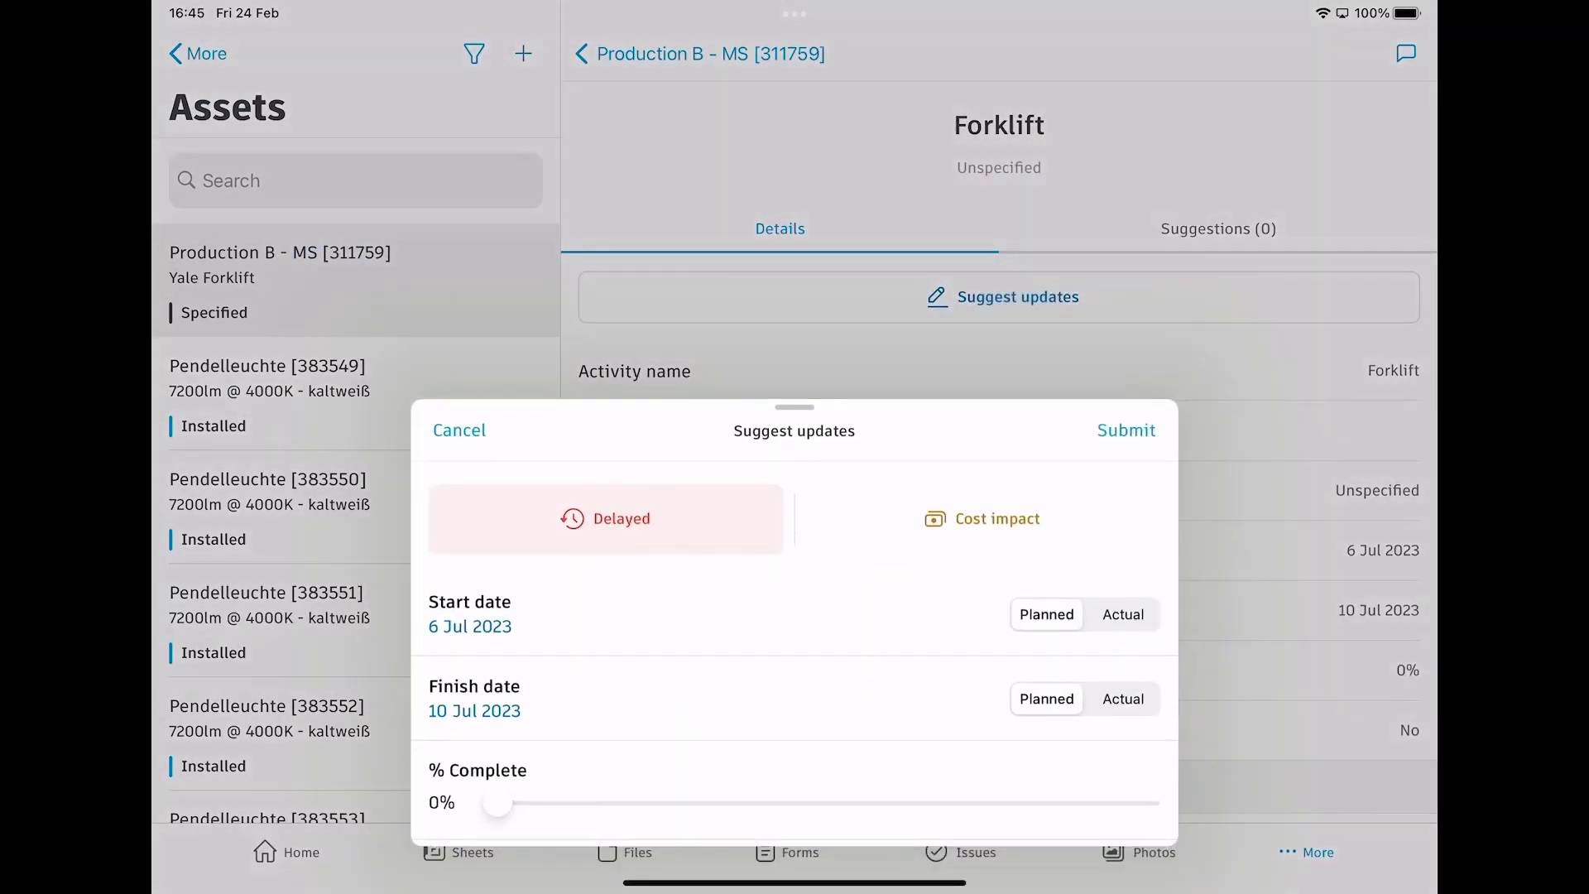
{"action": "left_click_drag", "start_coordinate": [797, 408], "coordinate": [820, 58]}
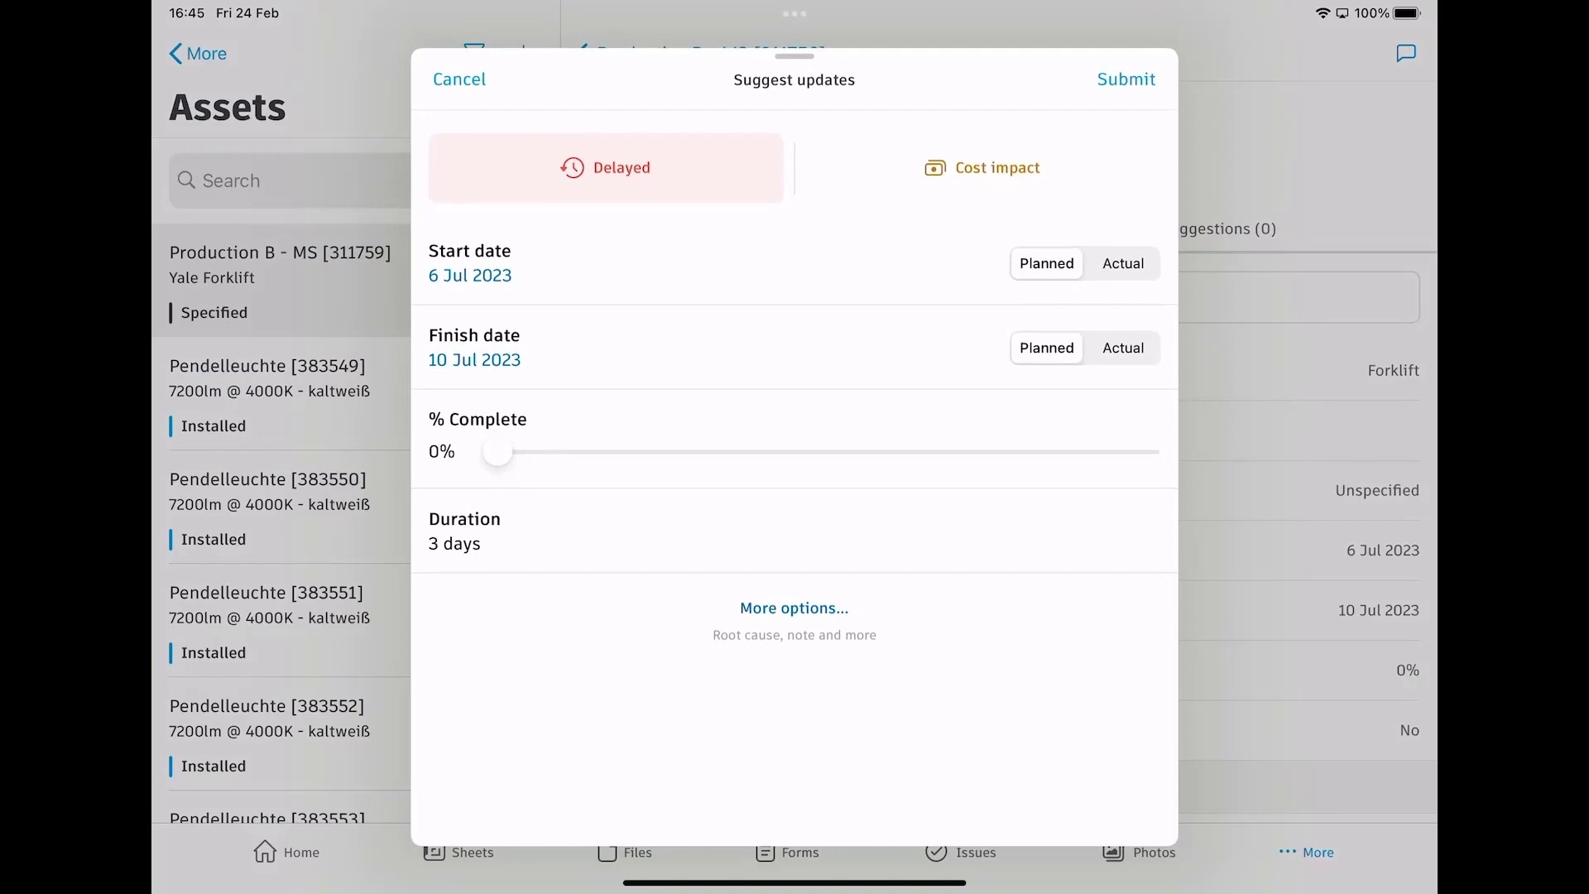
{"action": "left_click", "coordinate": [451, 272]}
{"action": "left_click_drag", "start_coordinate": [674, 448], "coordinate": [738, 153]}
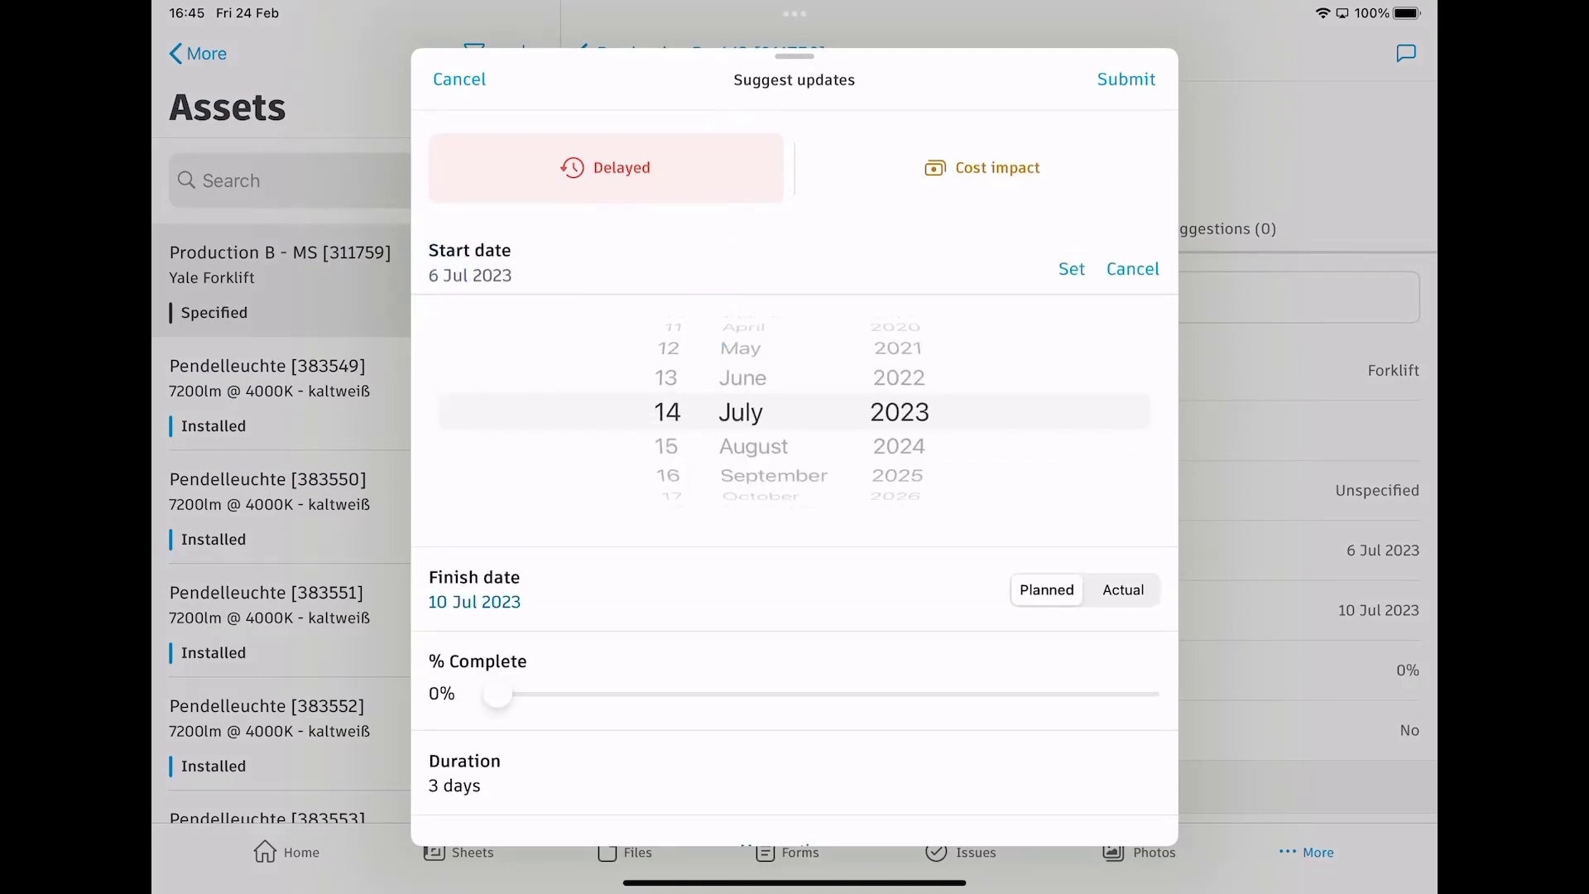
{"action": "left_click", "coordinate": [1053, 271]}
{"action": "left_click", "coordinate": [455, 365]}
{"action": "left_click_drag", "start_coordinate": [657, 526], "coordinate": [710, 249]}
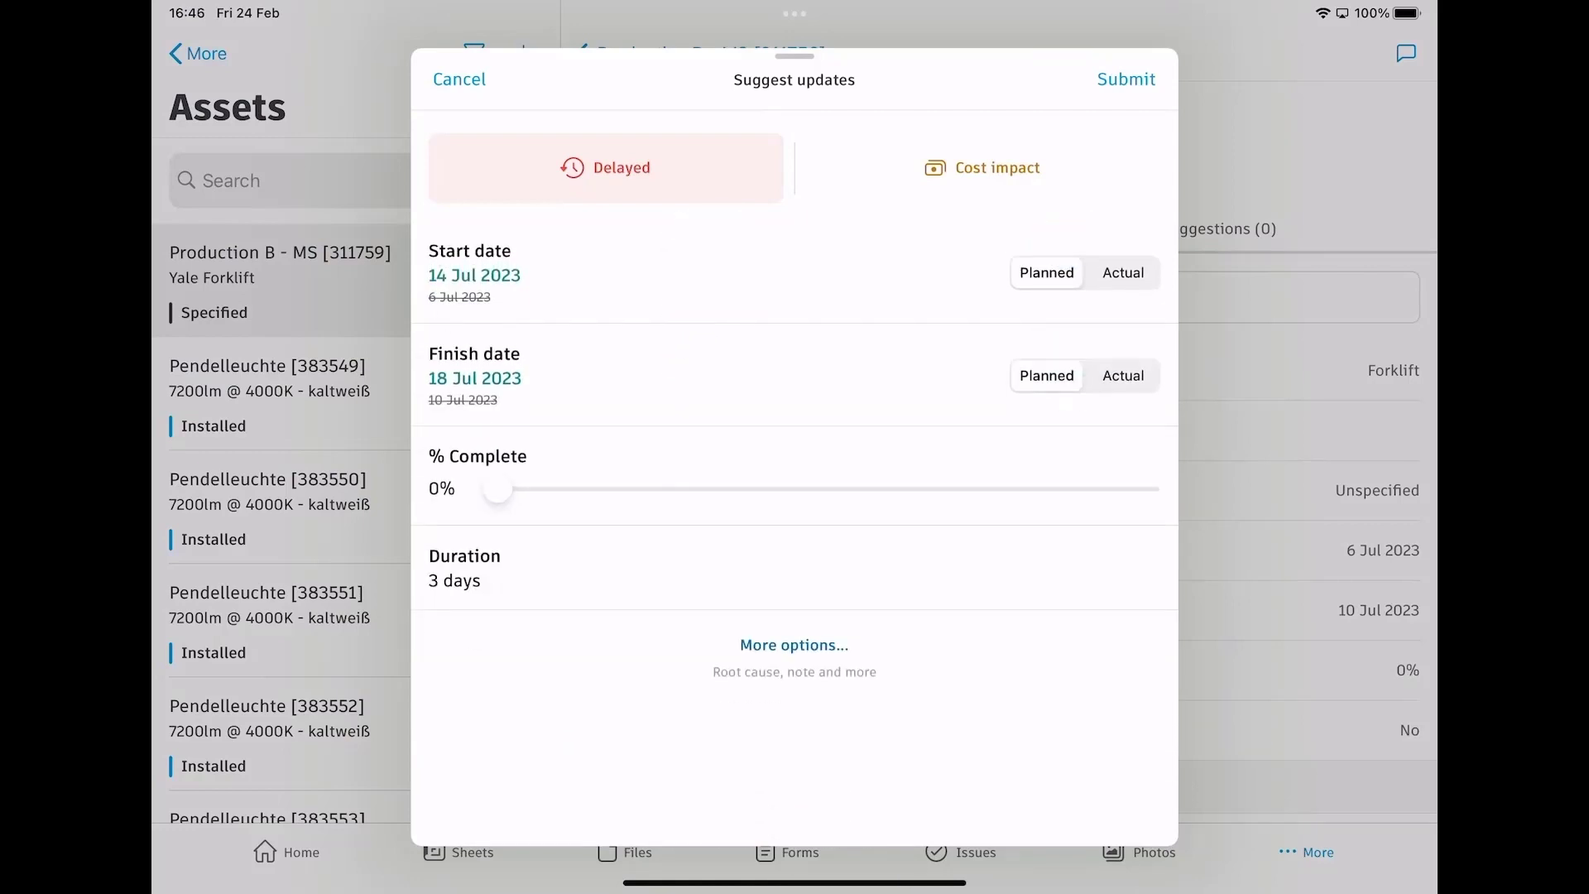
{"action": "left_click", "coordinate": [1125, 79]}
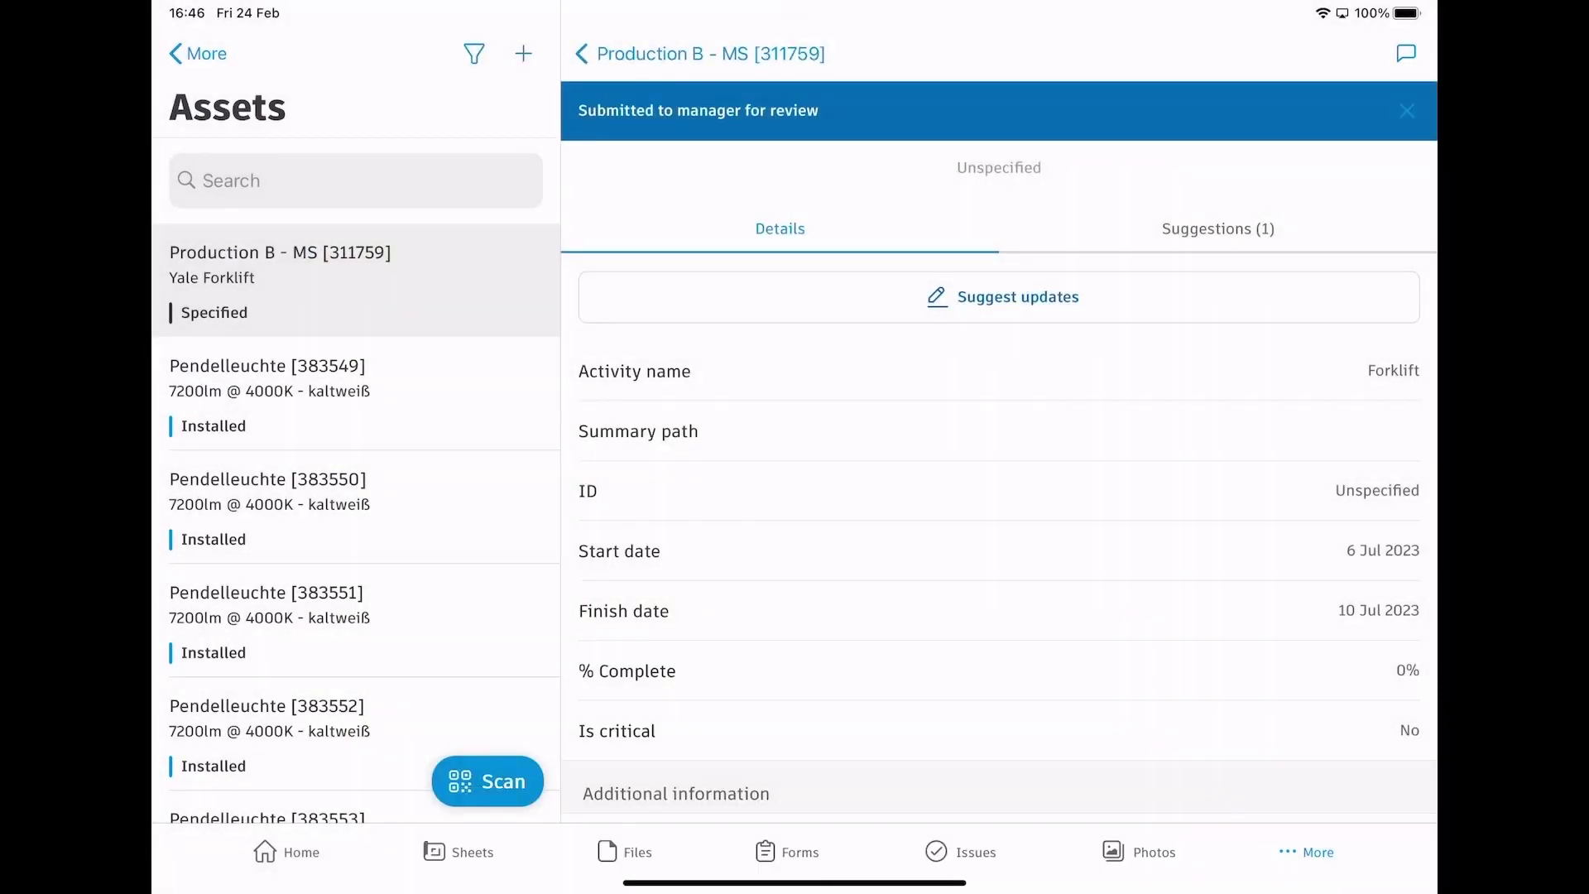
- Sync the Digital Factory project from the Projects list
{"action": "left_click", "coordinate": [286, 852]}
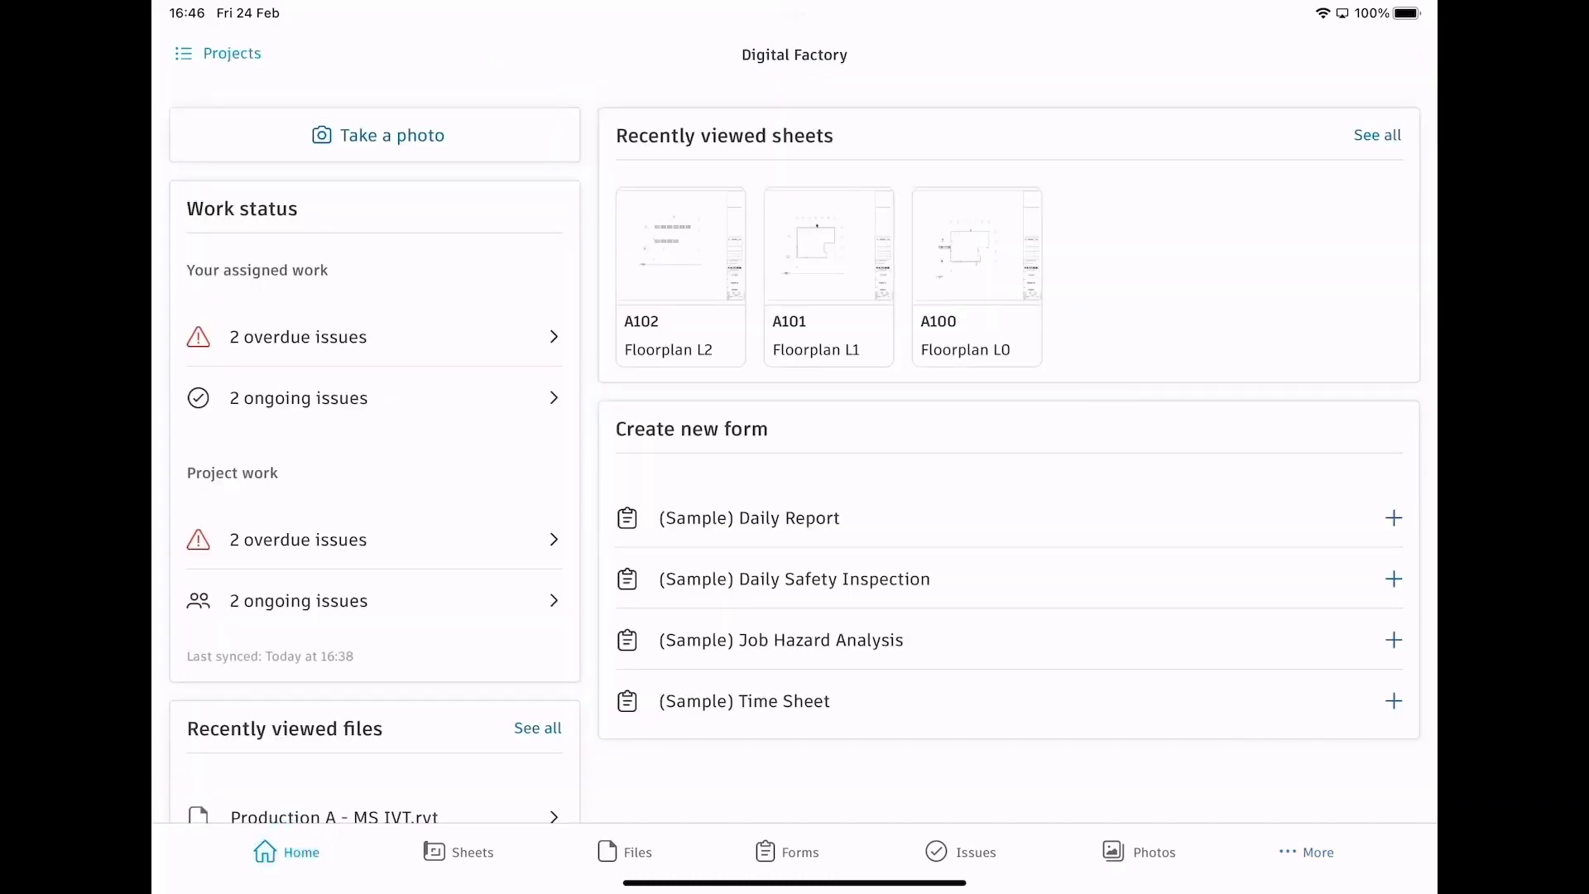
{"action": "left_click", "coordinate": [220, 53]}
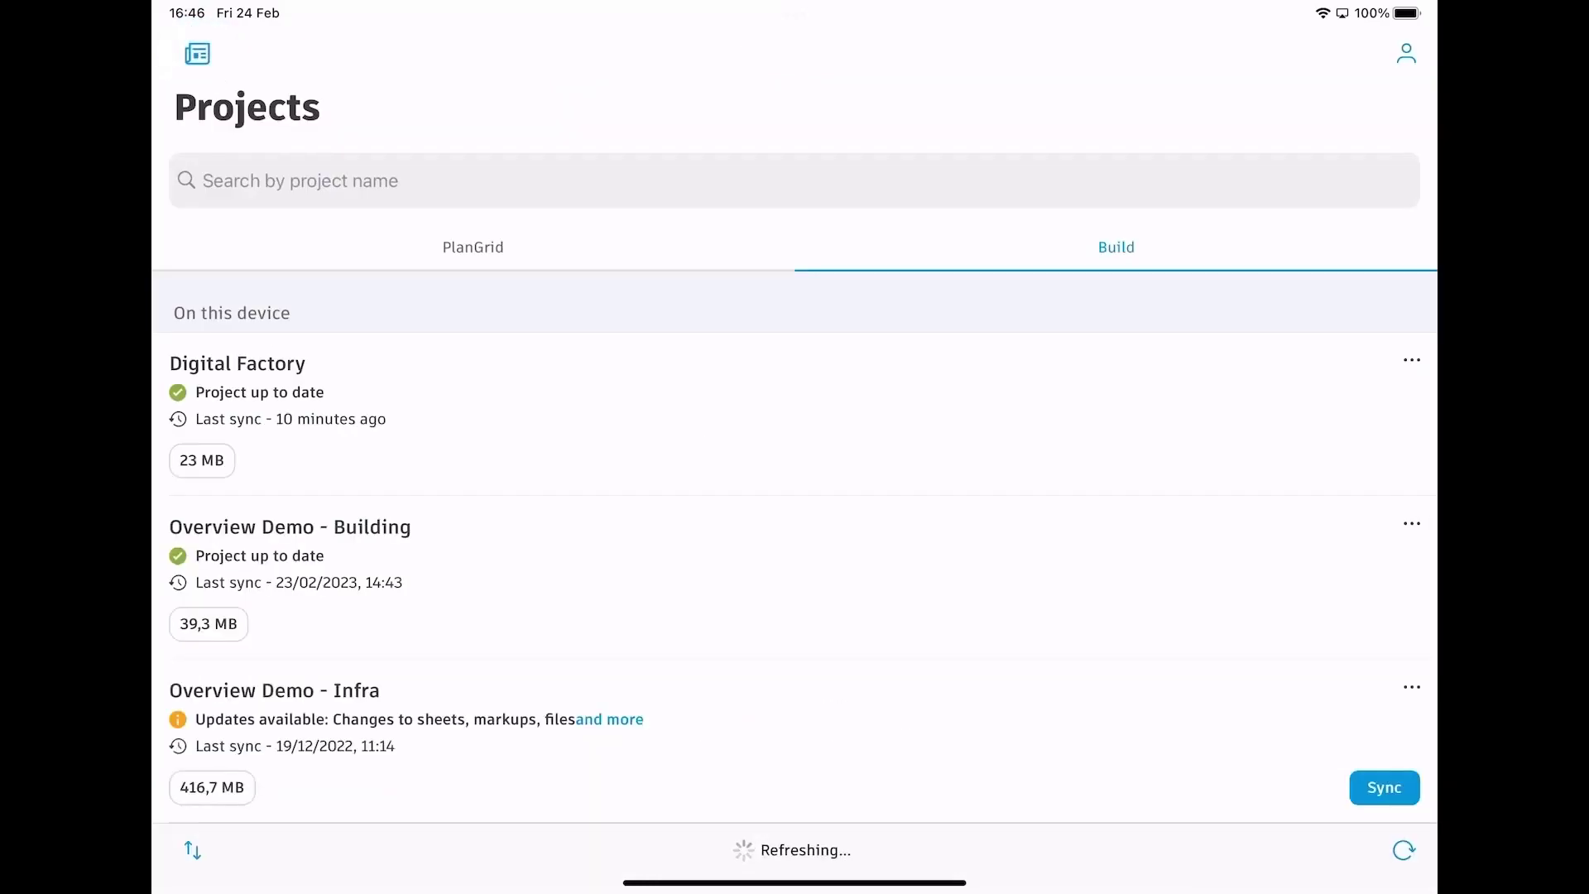
{"action": "left_click", "coordinate": [1384, 460]}
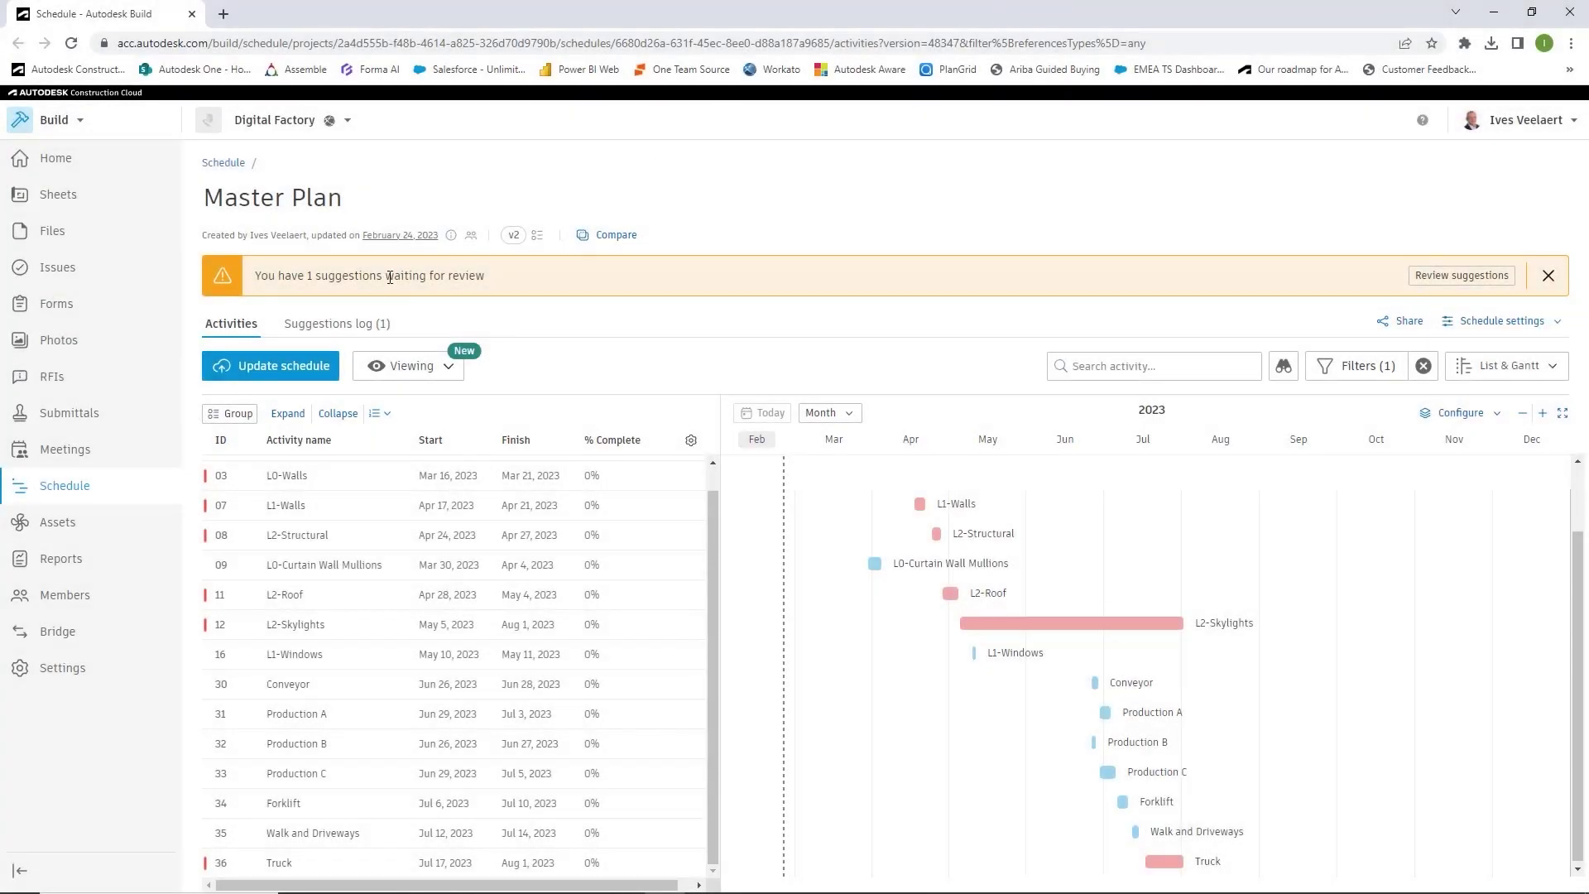
- Open the Forklift activity from the suggestions log and try the critical and reference-type filters
{"action": "left_click", "coordinate": [356, 325]}
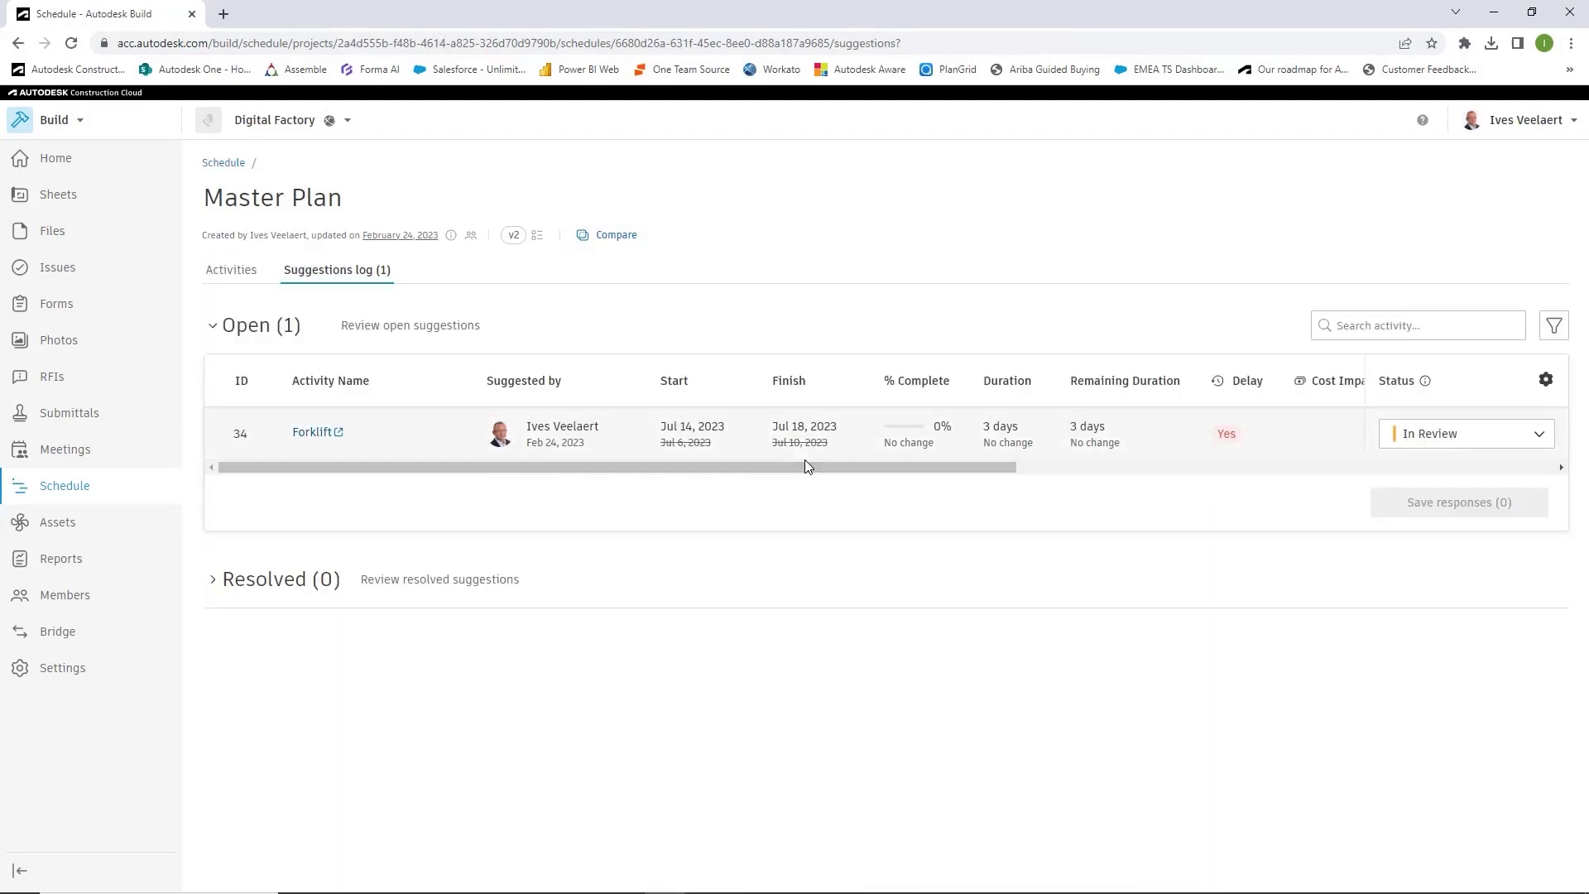
{"action": "left_click", "coordinate": [308, 434]}
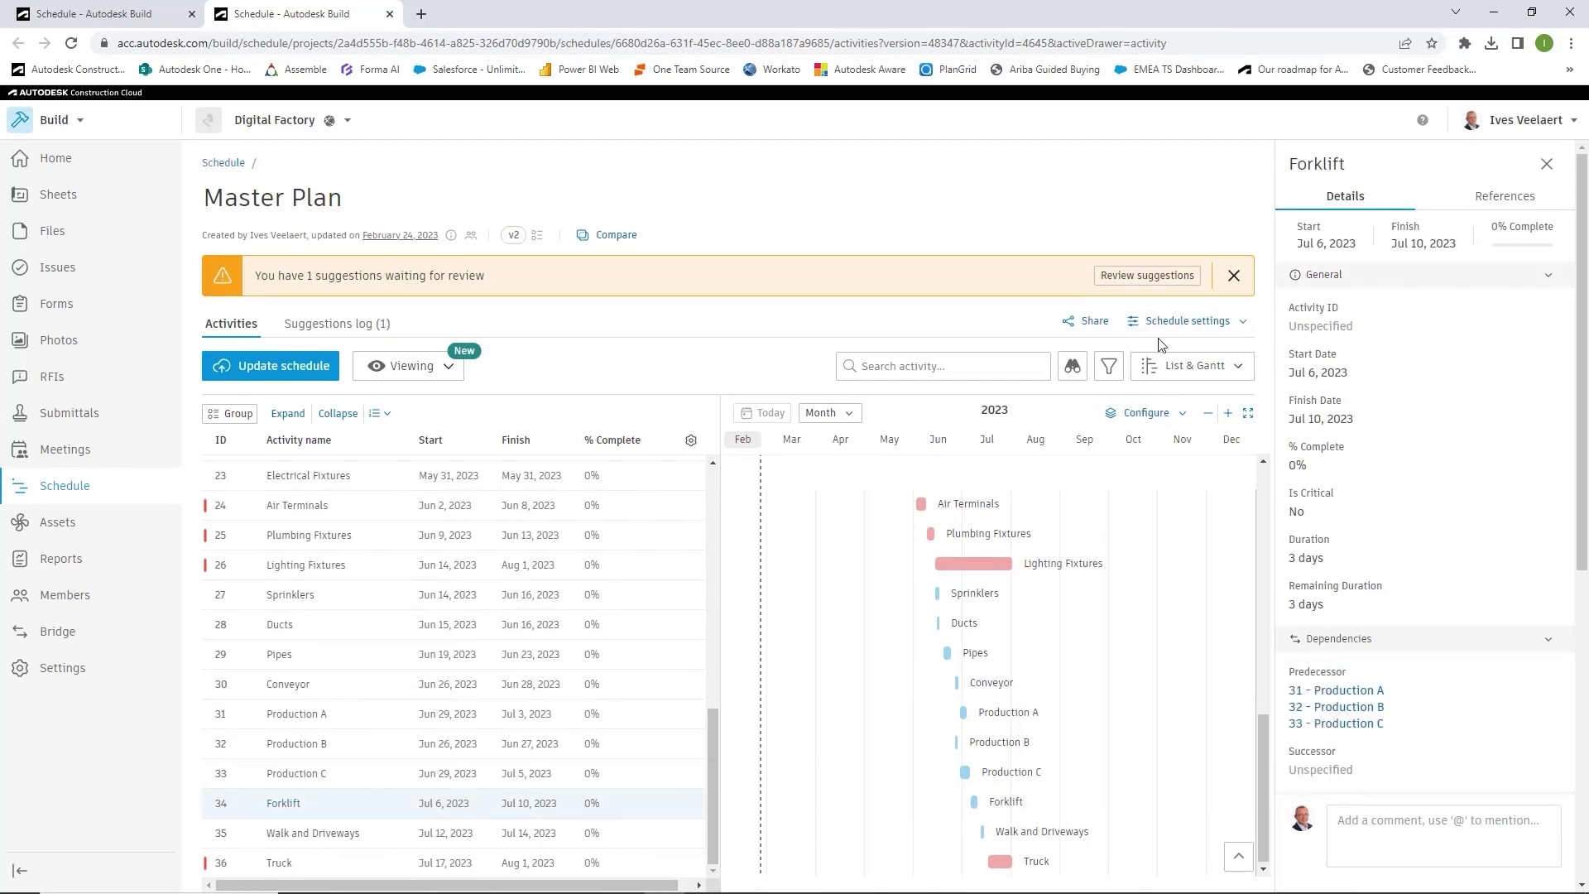
{"action": "left_click", "coordinate": [1109, 374]}
{"action": "left_click", "coordinate": [1395, 225]}
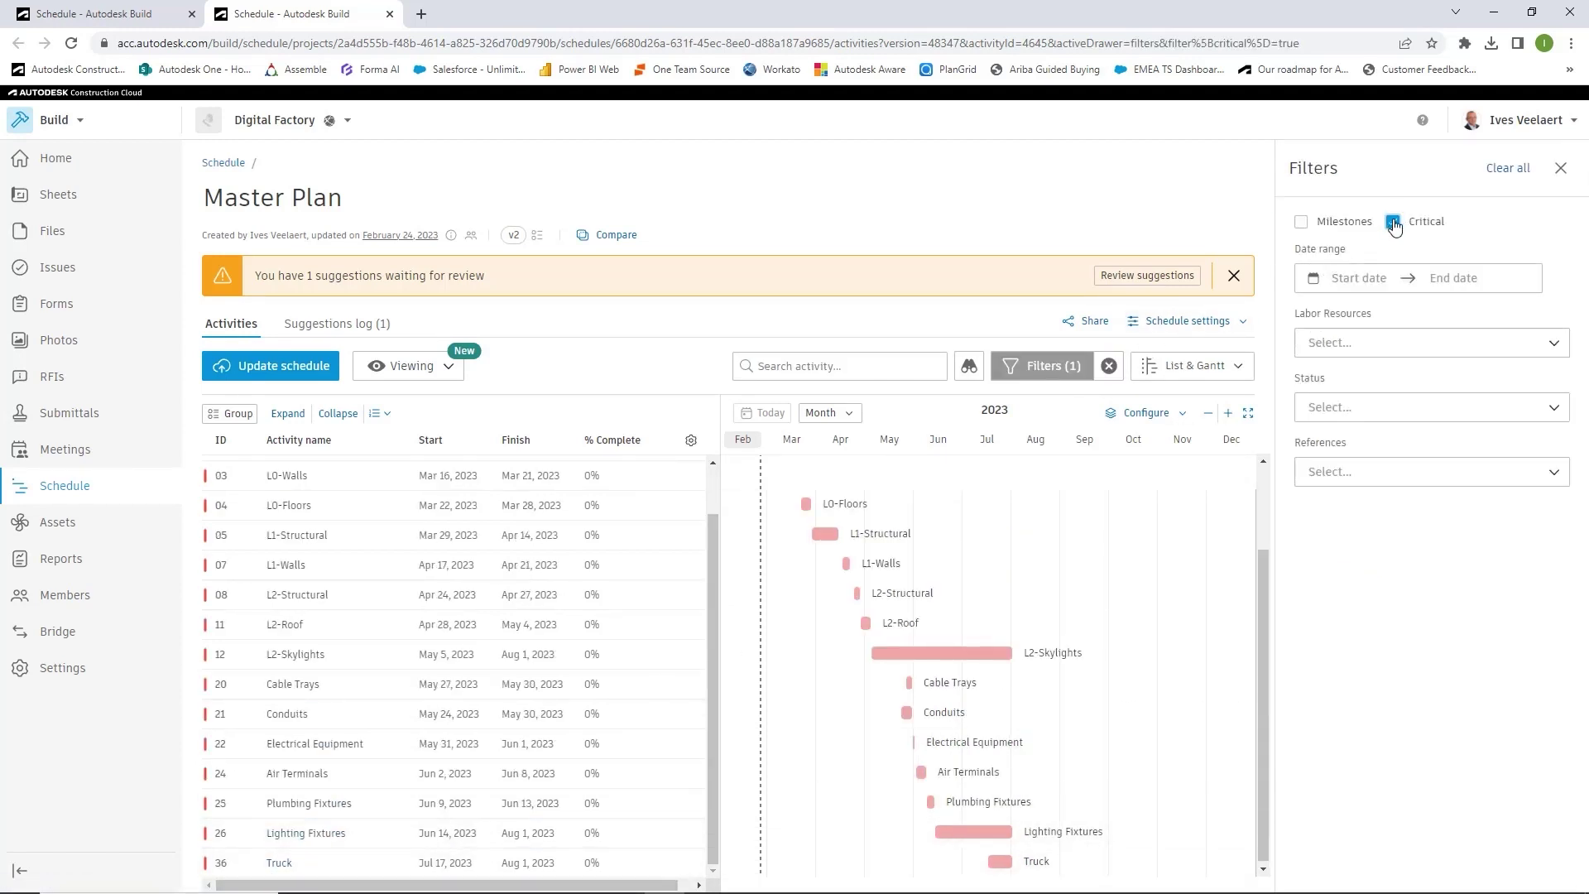
{"action": "left_click", "coordinate": [1395, 224]}
{"action": "left_click", "coordinate": [1412, 469]}
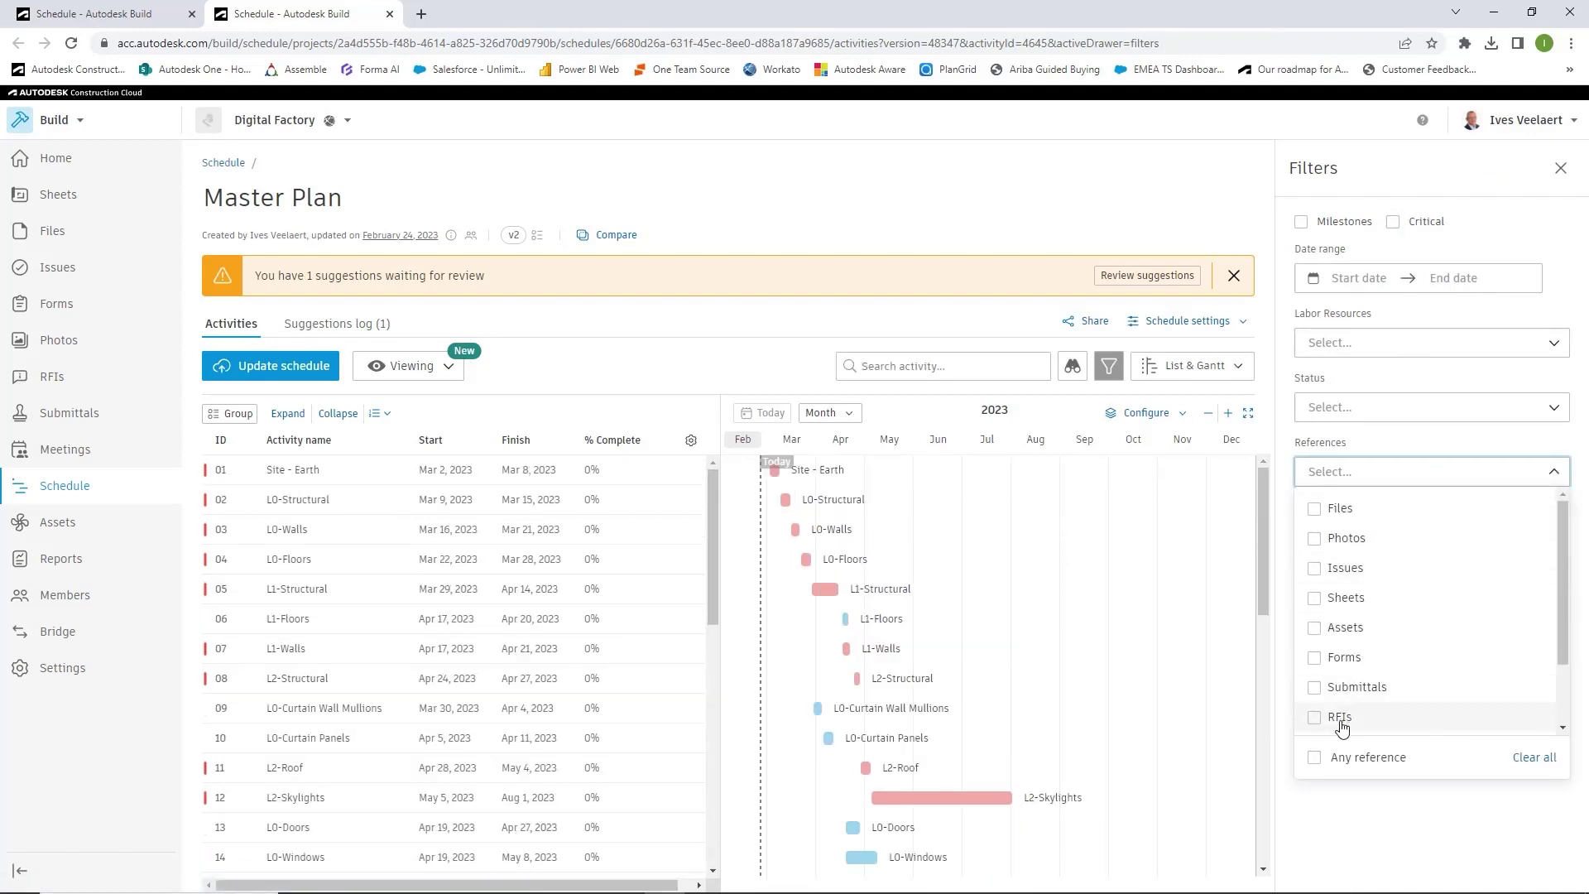
{"action": "left_click", "coordinate": [1349, 825]}
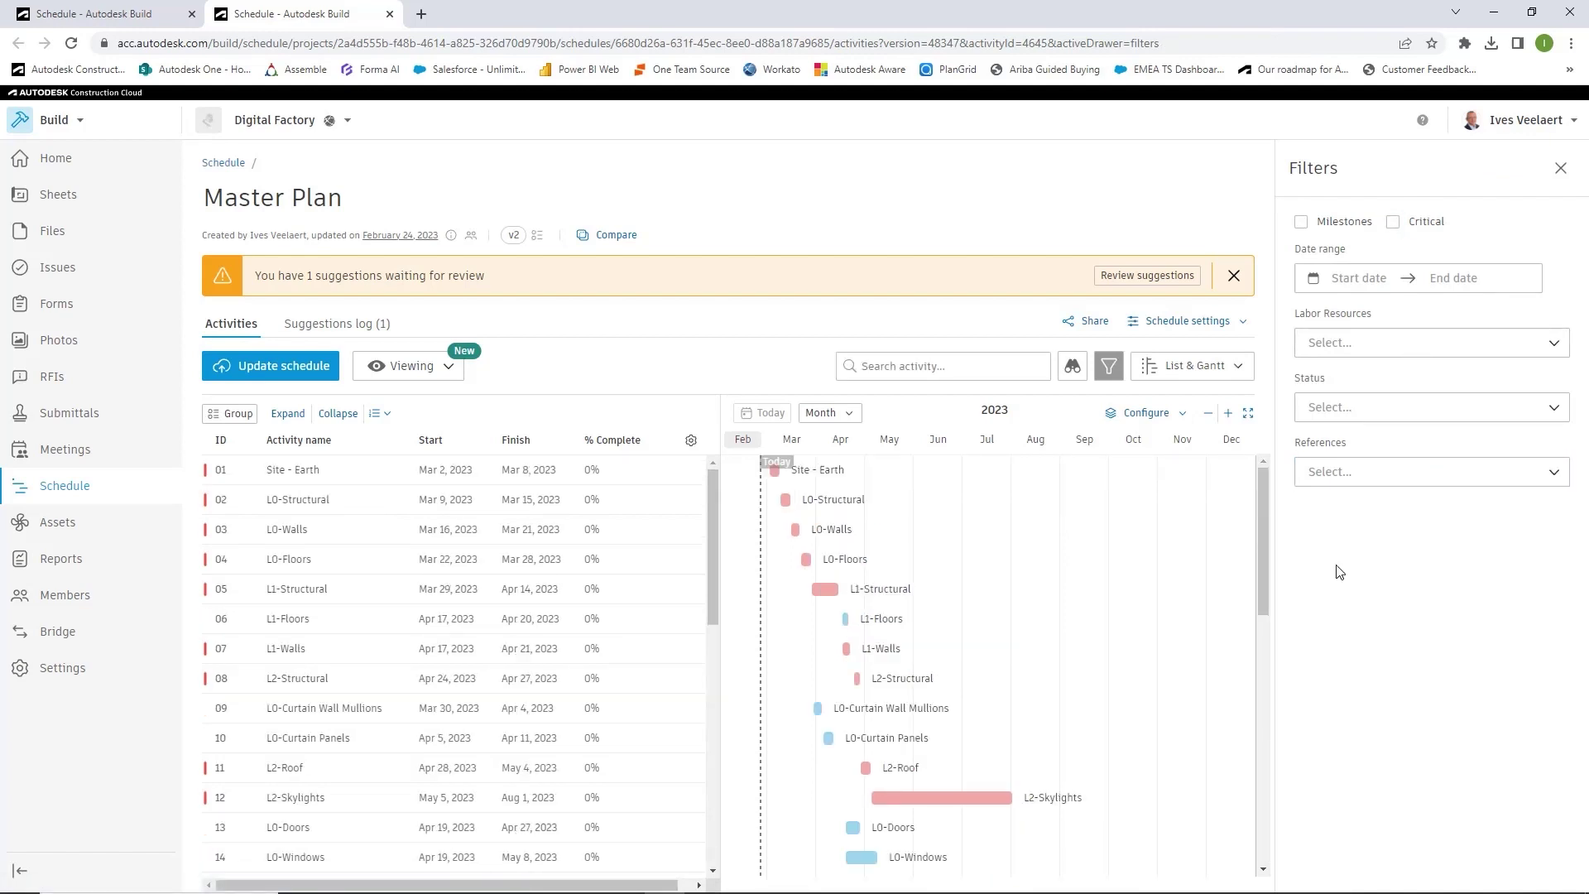
- Set the Forklift suggestion to Allowed, save the response, and expand Resolved
{"action": "left_click", "coordinate": [343, 324]}
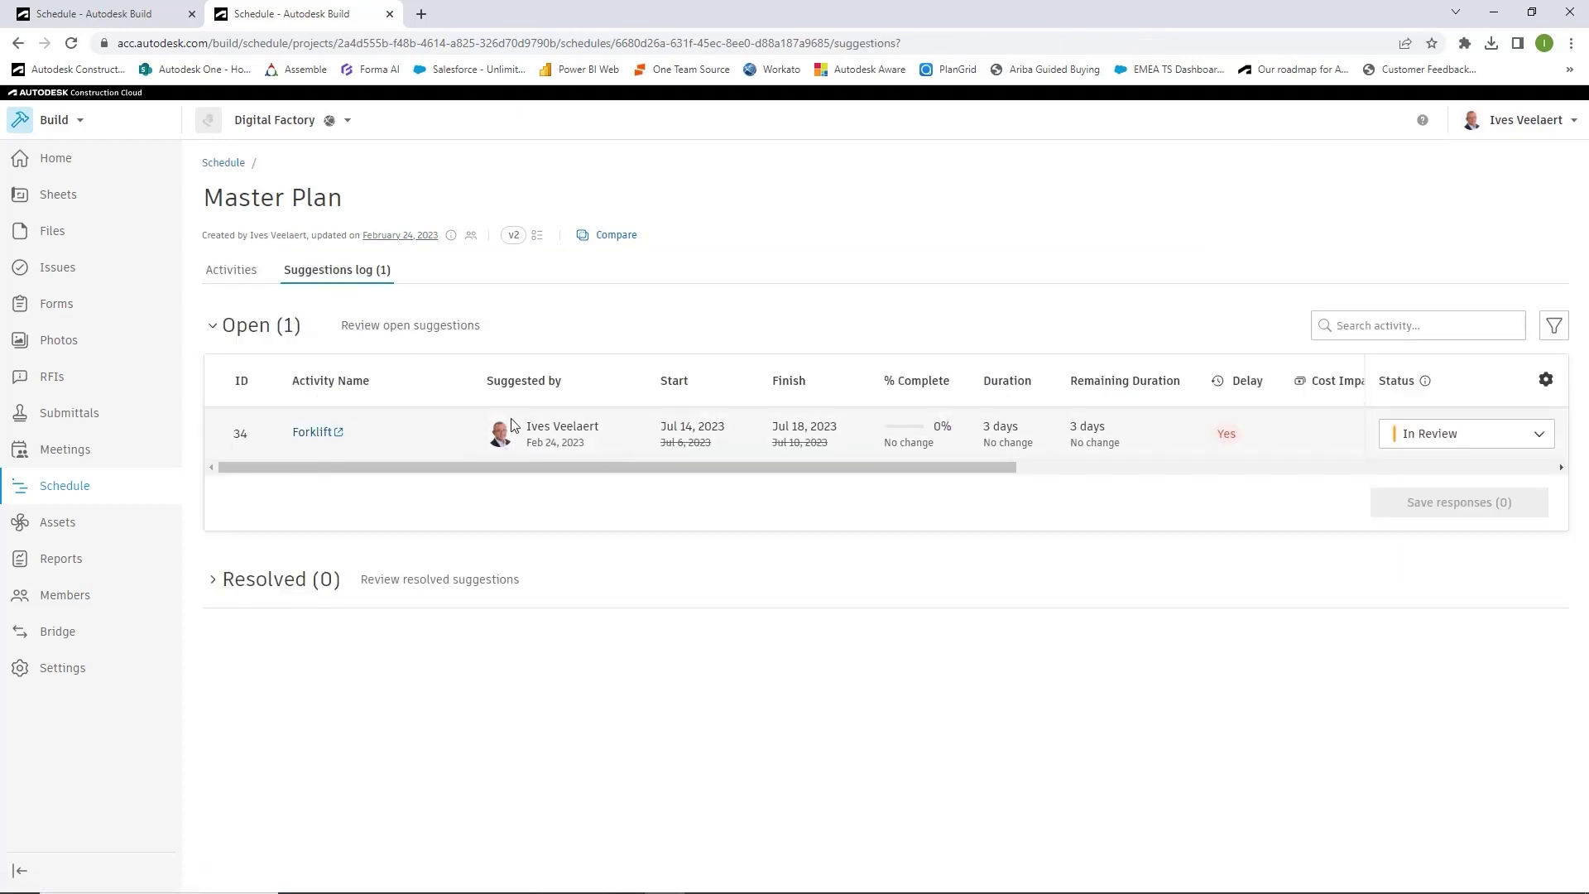
{"action": "left_click", "coordinate": [1449, 433]}
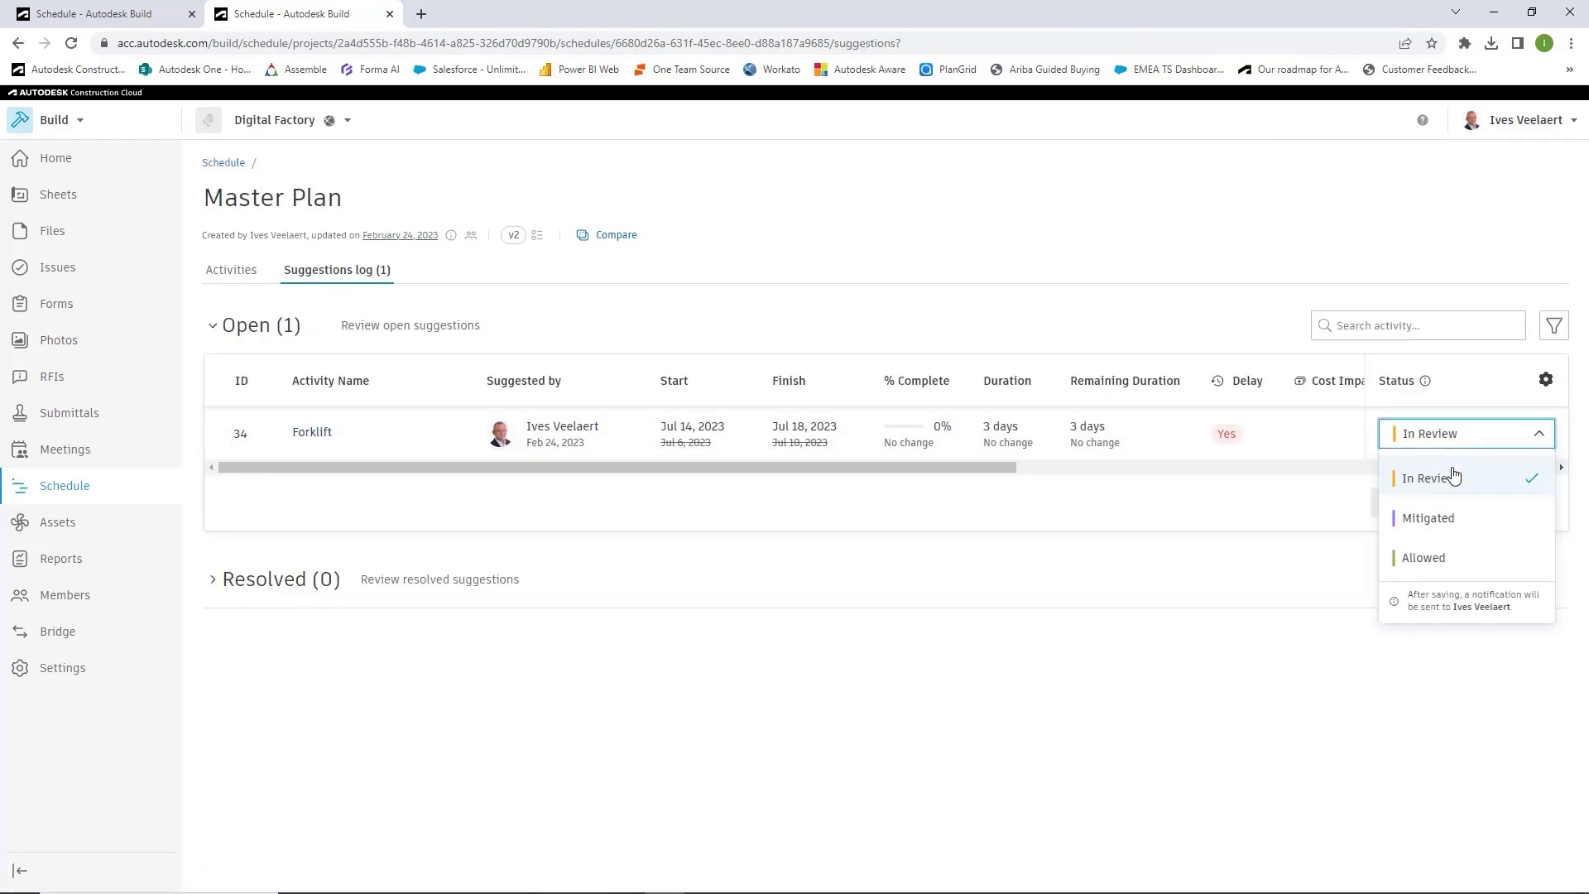
{"action": "left_click", "coordinate": [1434, 557]}
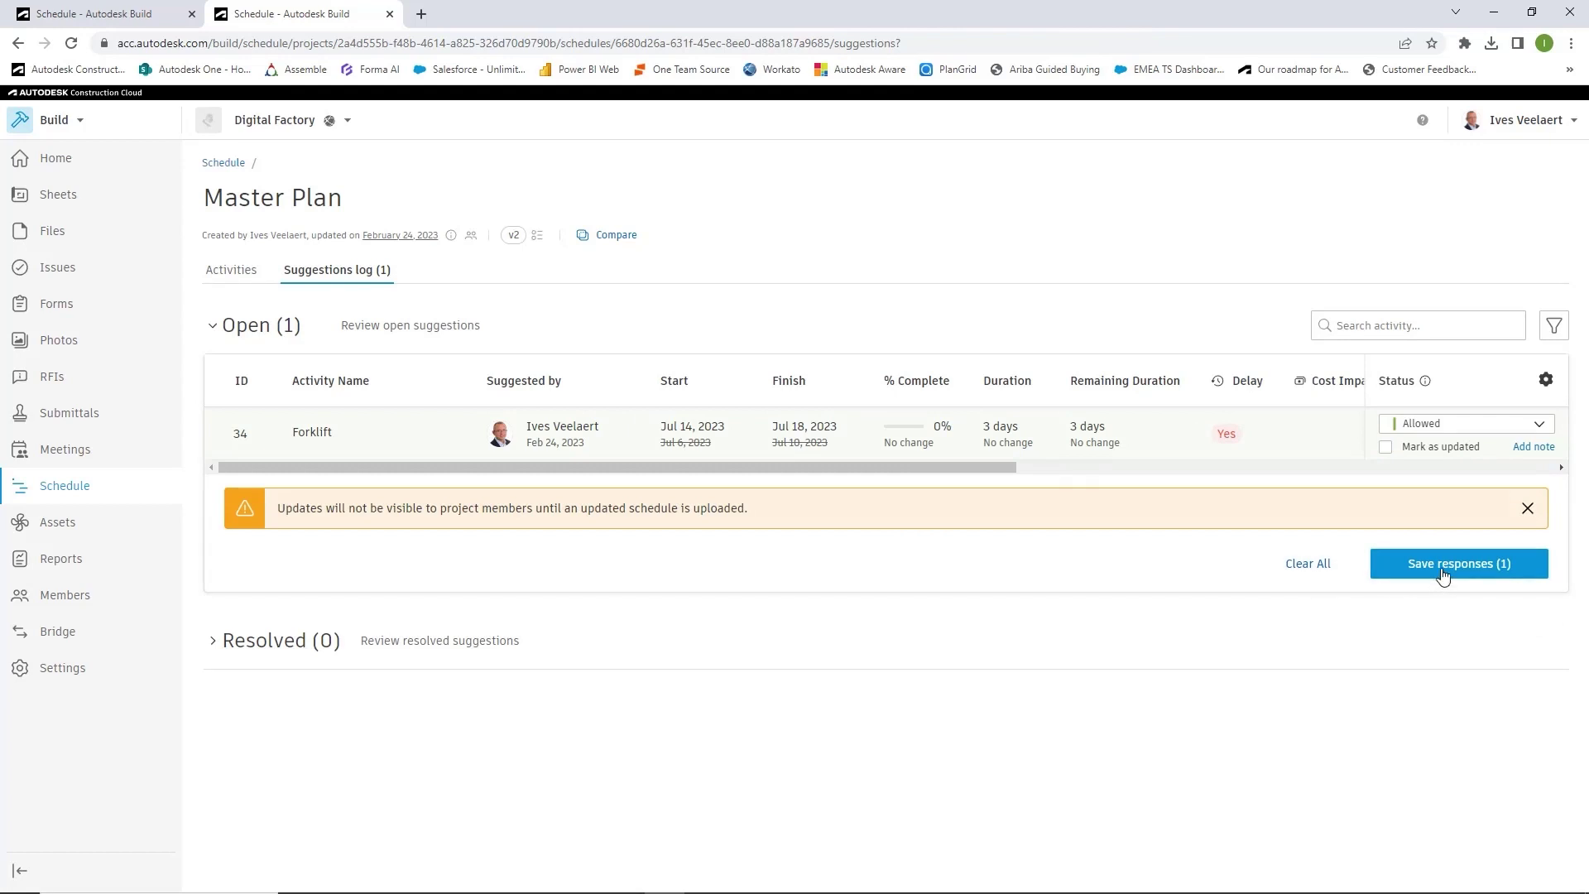
{"action": "left_click", "coordinate": [1443, 571]}
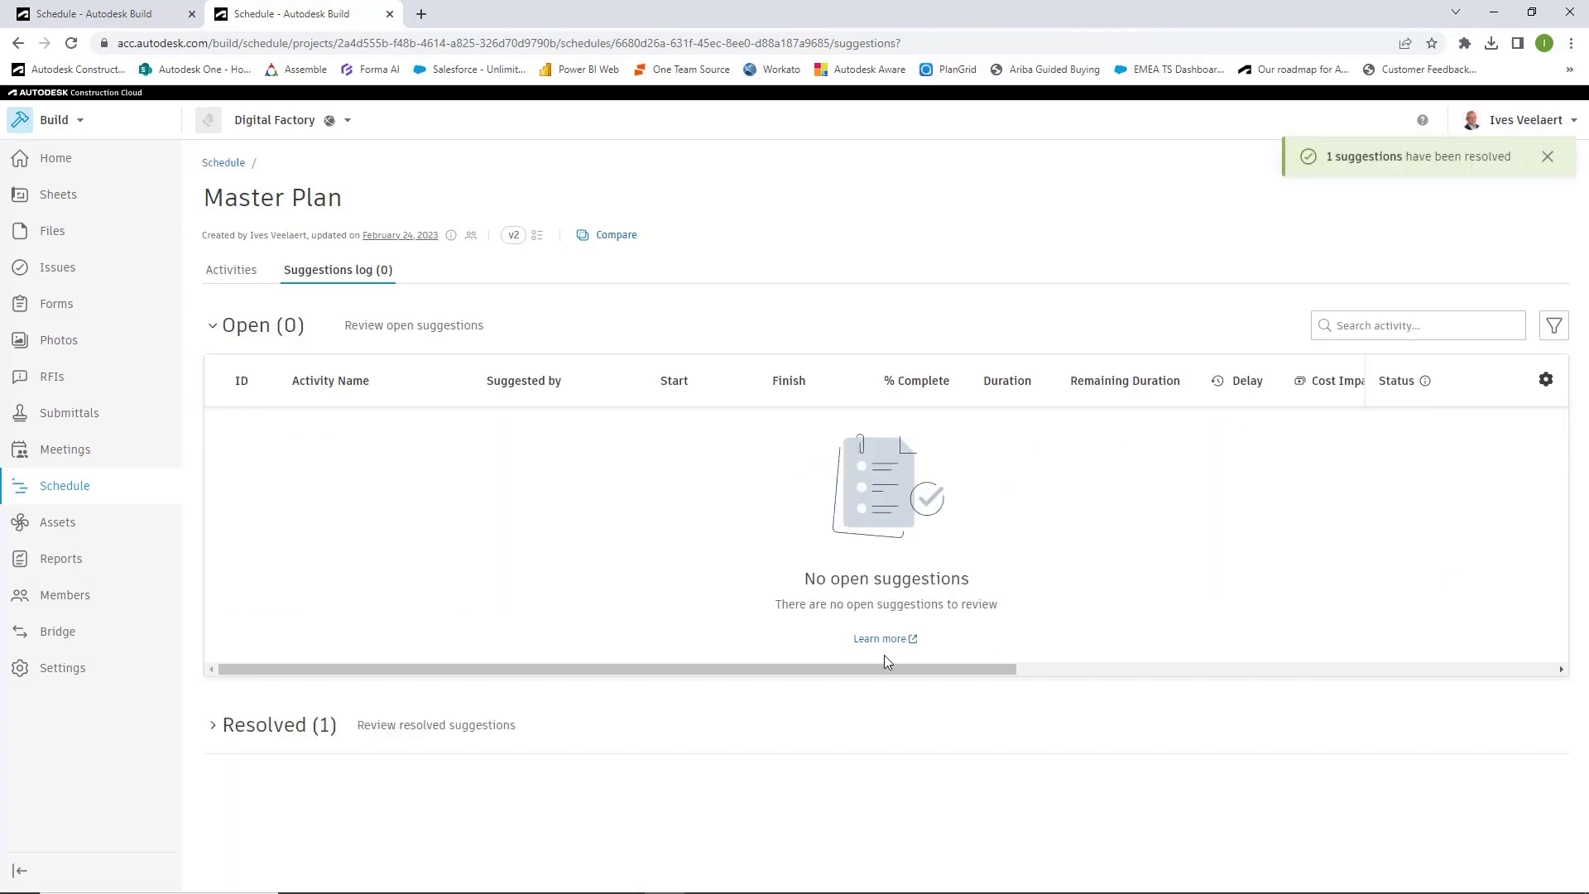
{"action": "left_click", "coordinate": [209, 729]}
- Open task planning.mpp and set the Forklift task's start date to 14 July 2023
{"action": "scroll", "coordinate": [454, 751], "scroll_direction": "down", "scroll_amount": 1}
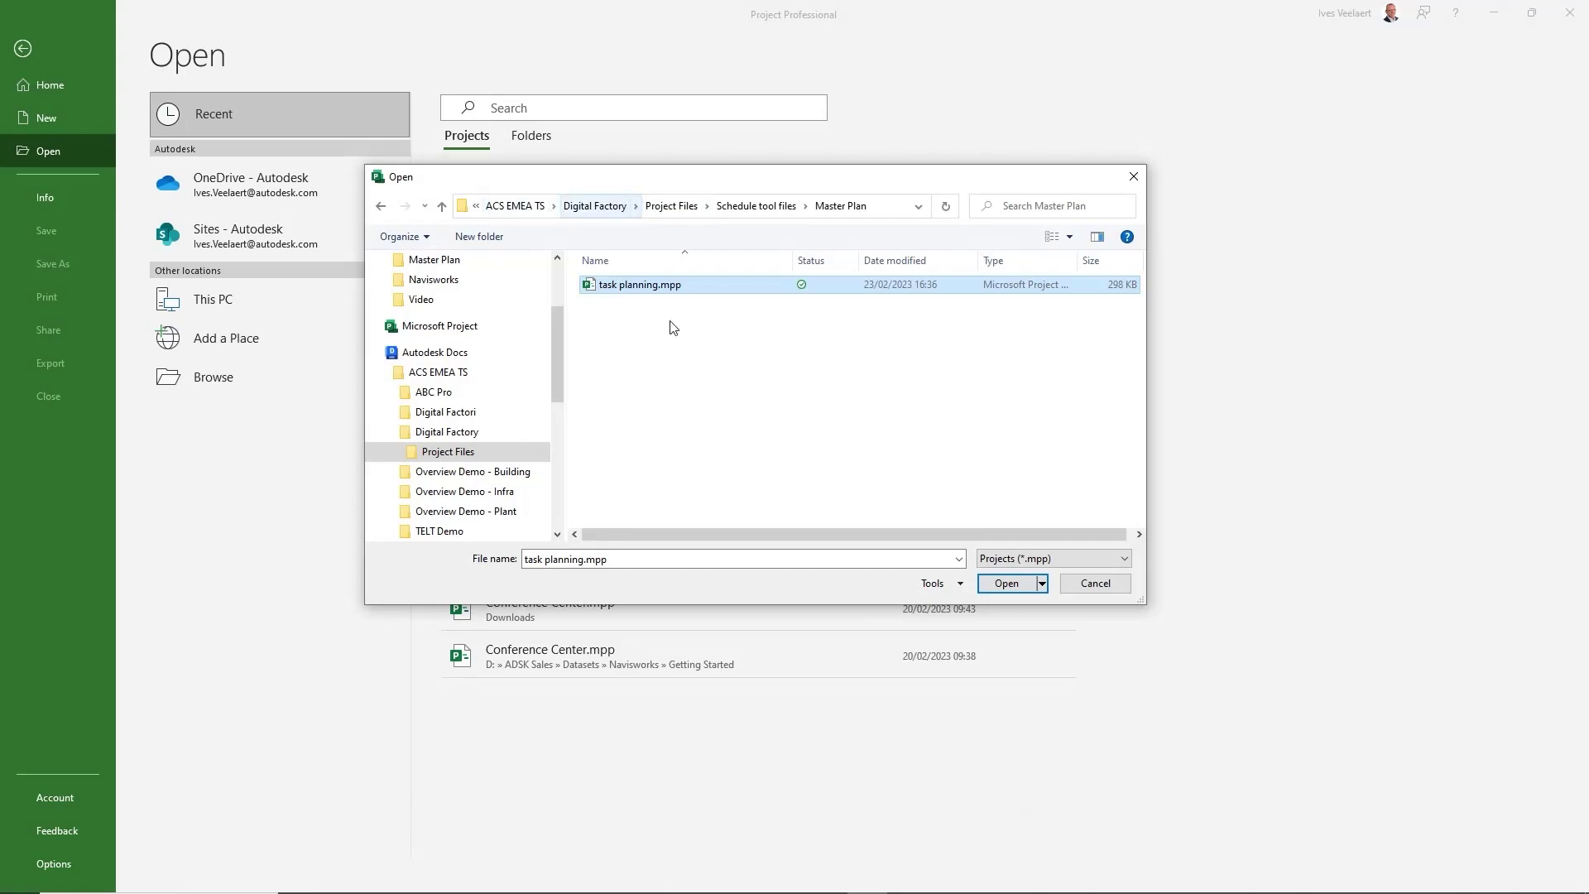
{"action": "left_click", "coordinate": [1004, 584]}
{"action": "scroll", "coordinate": [169, 563], "scroll_direction": "down", "scroll_amount": 3}
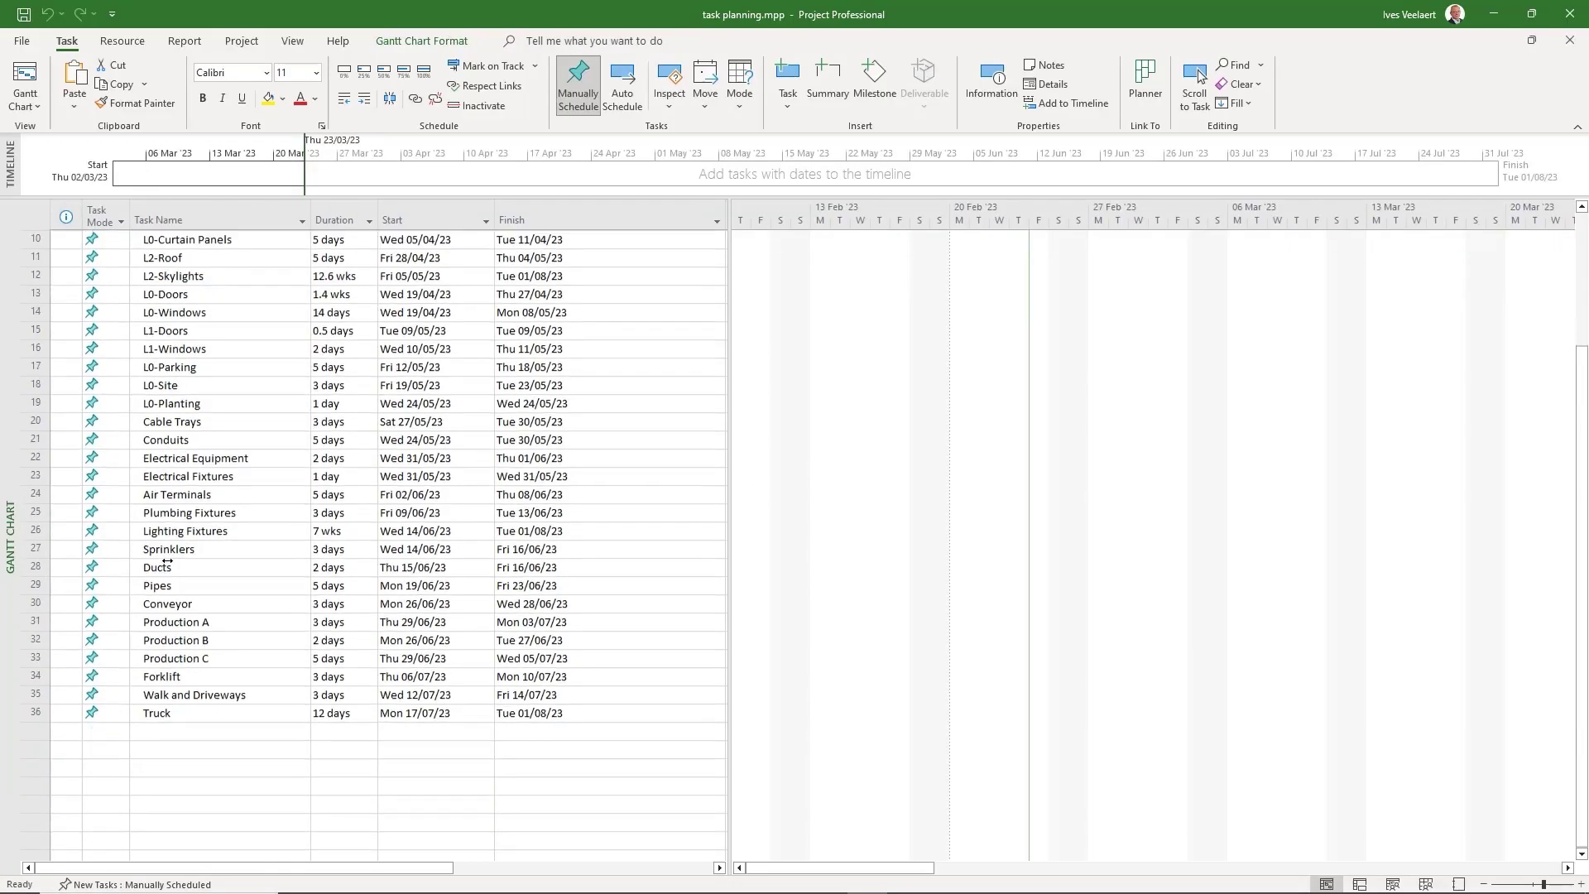
{"action": "left_click", "coordinate": [36, 675]}
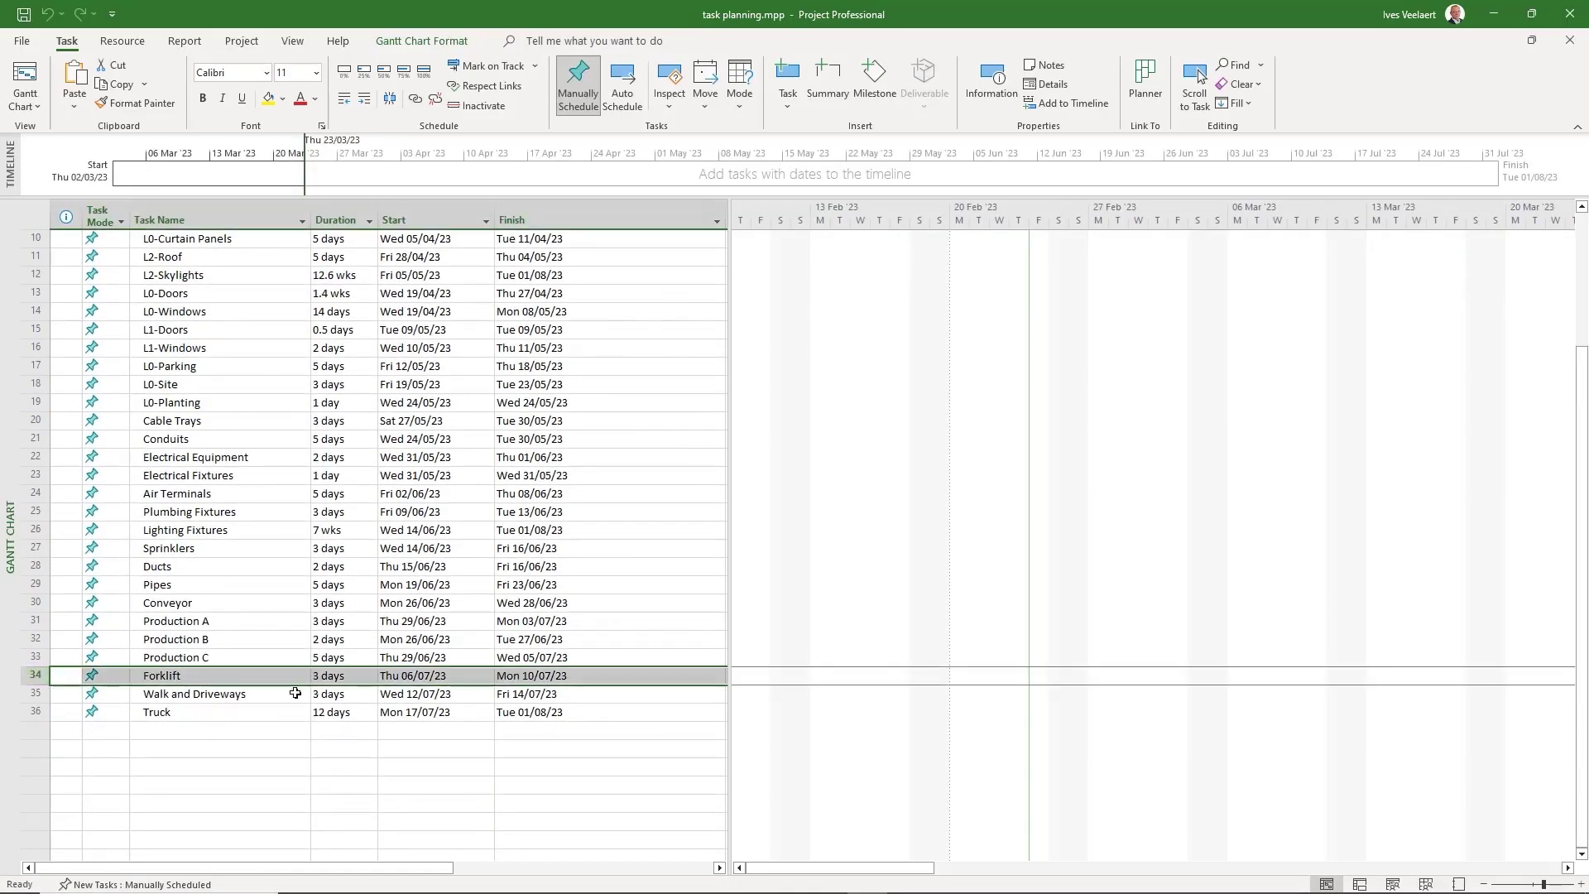
{"action": "left_click", "coordinate": [472, 676]}
{"action": "left_click", "coordinate": [487, 677]}
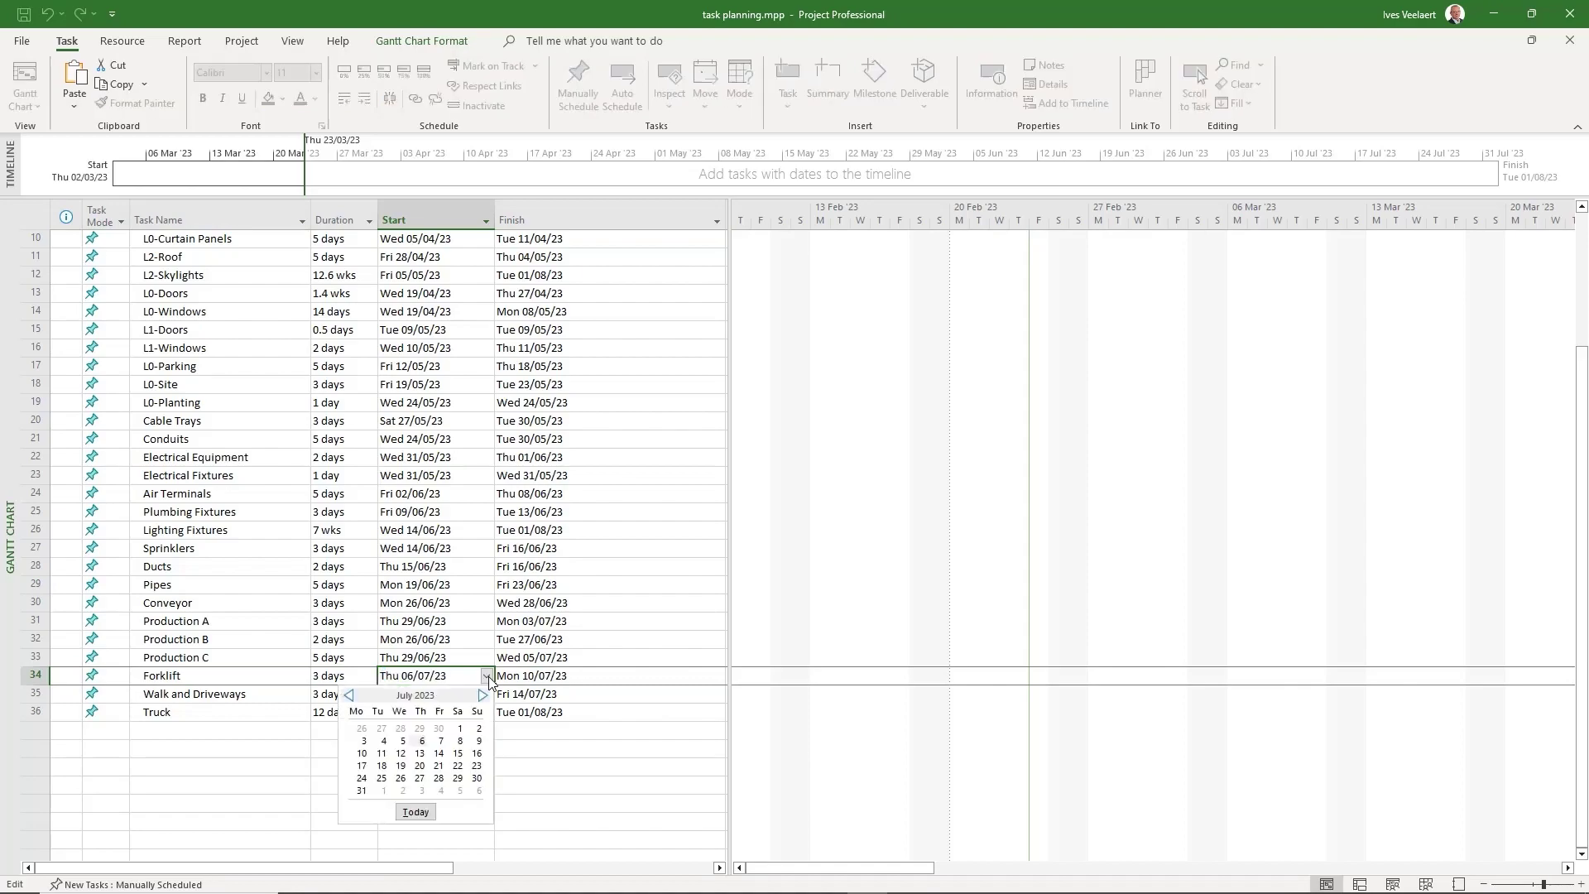
{"action": "left_click", "coordinate": [439, 754]}
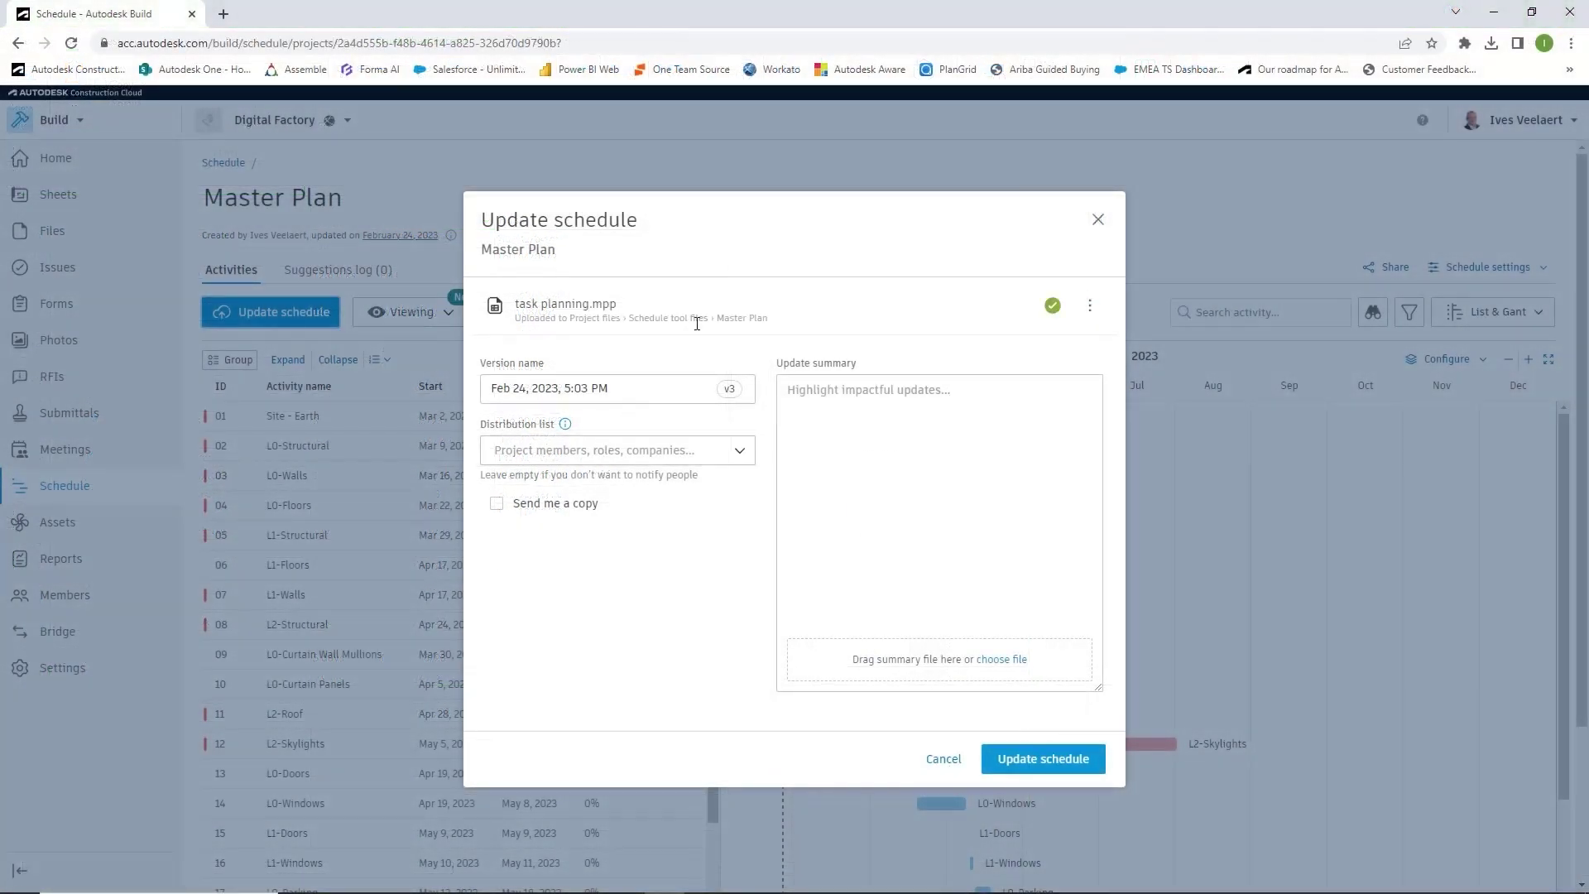
- Upload the updated schedule as v3, compare it with v2, then exit back to the activity list
{"action": "left_click", "coordinate": [1042, 766]}
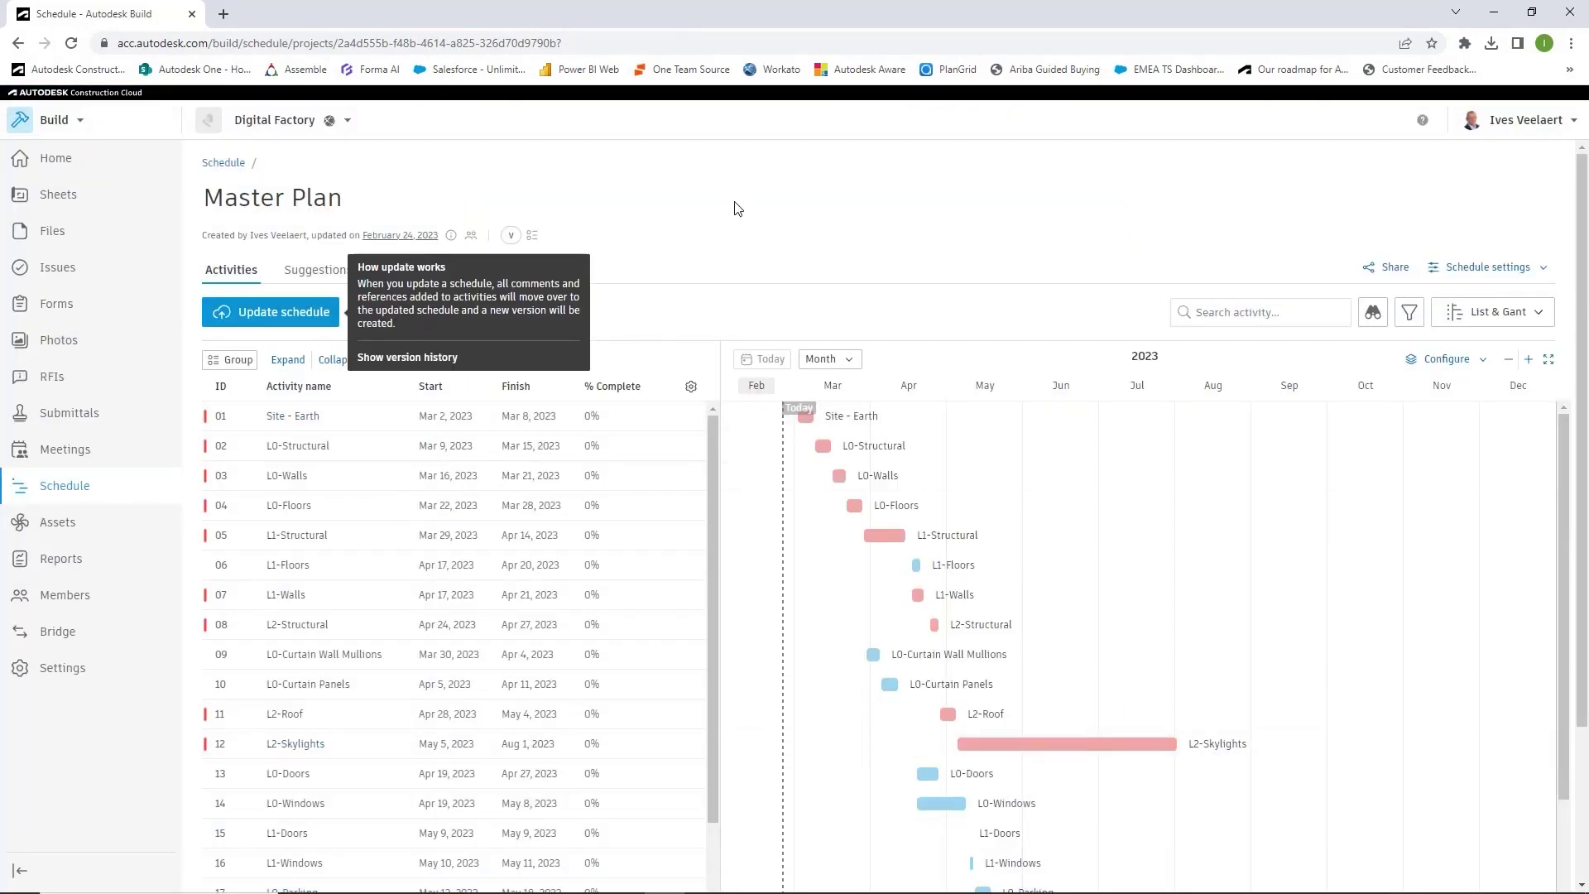
{"action": "left_click", "coordinate": [516, 235]}
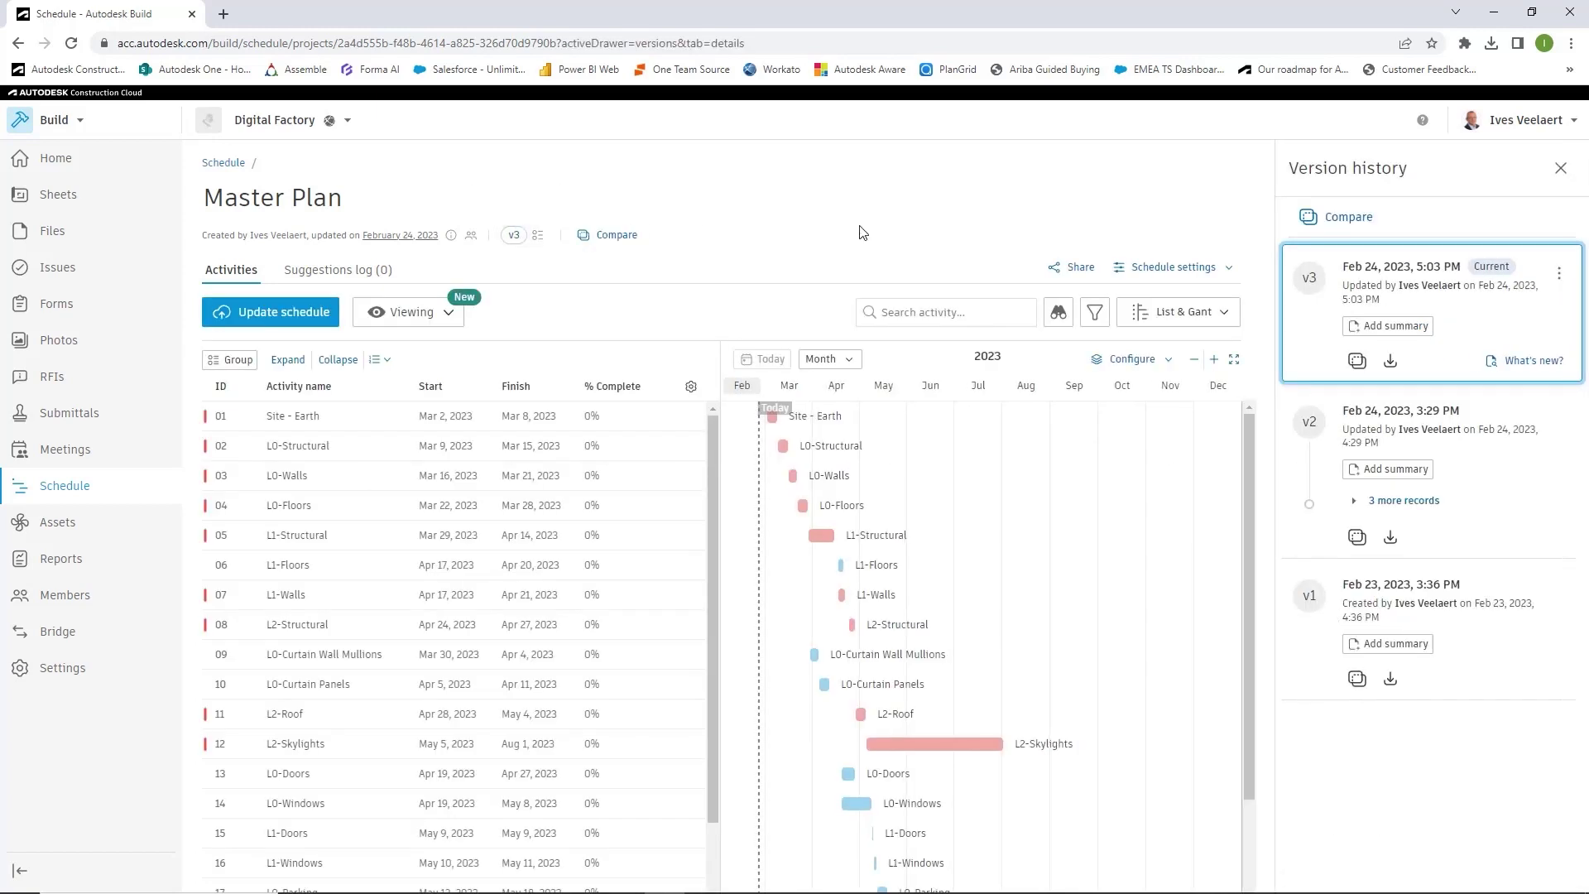
{"action": "left_click", "coordinate": [617, 235]}
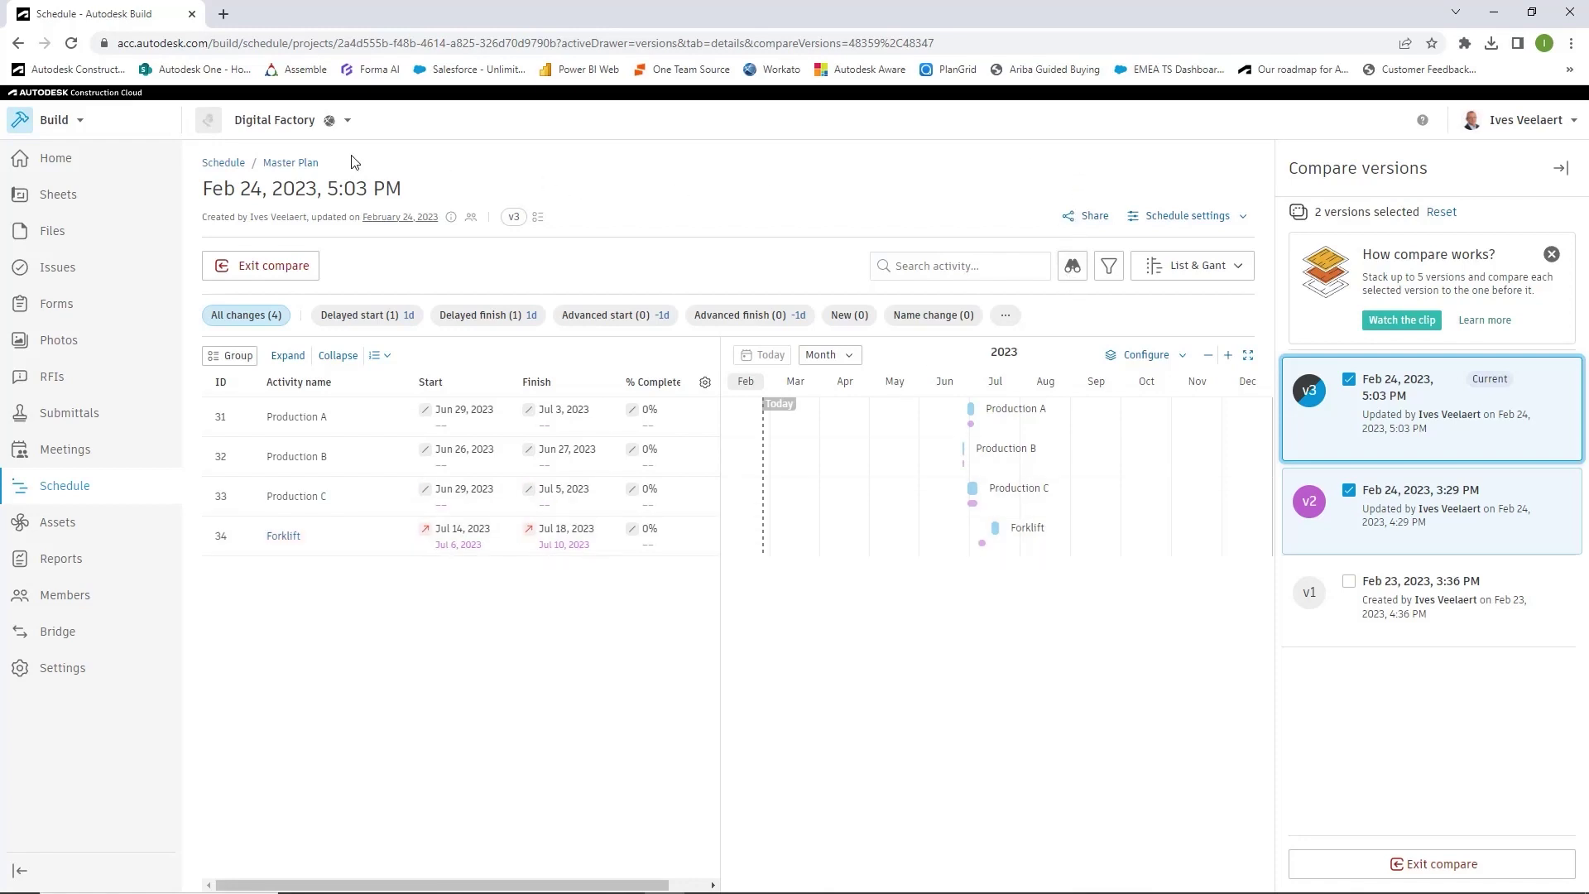
{"action": "left_click", "coordinate": [258, 267]}
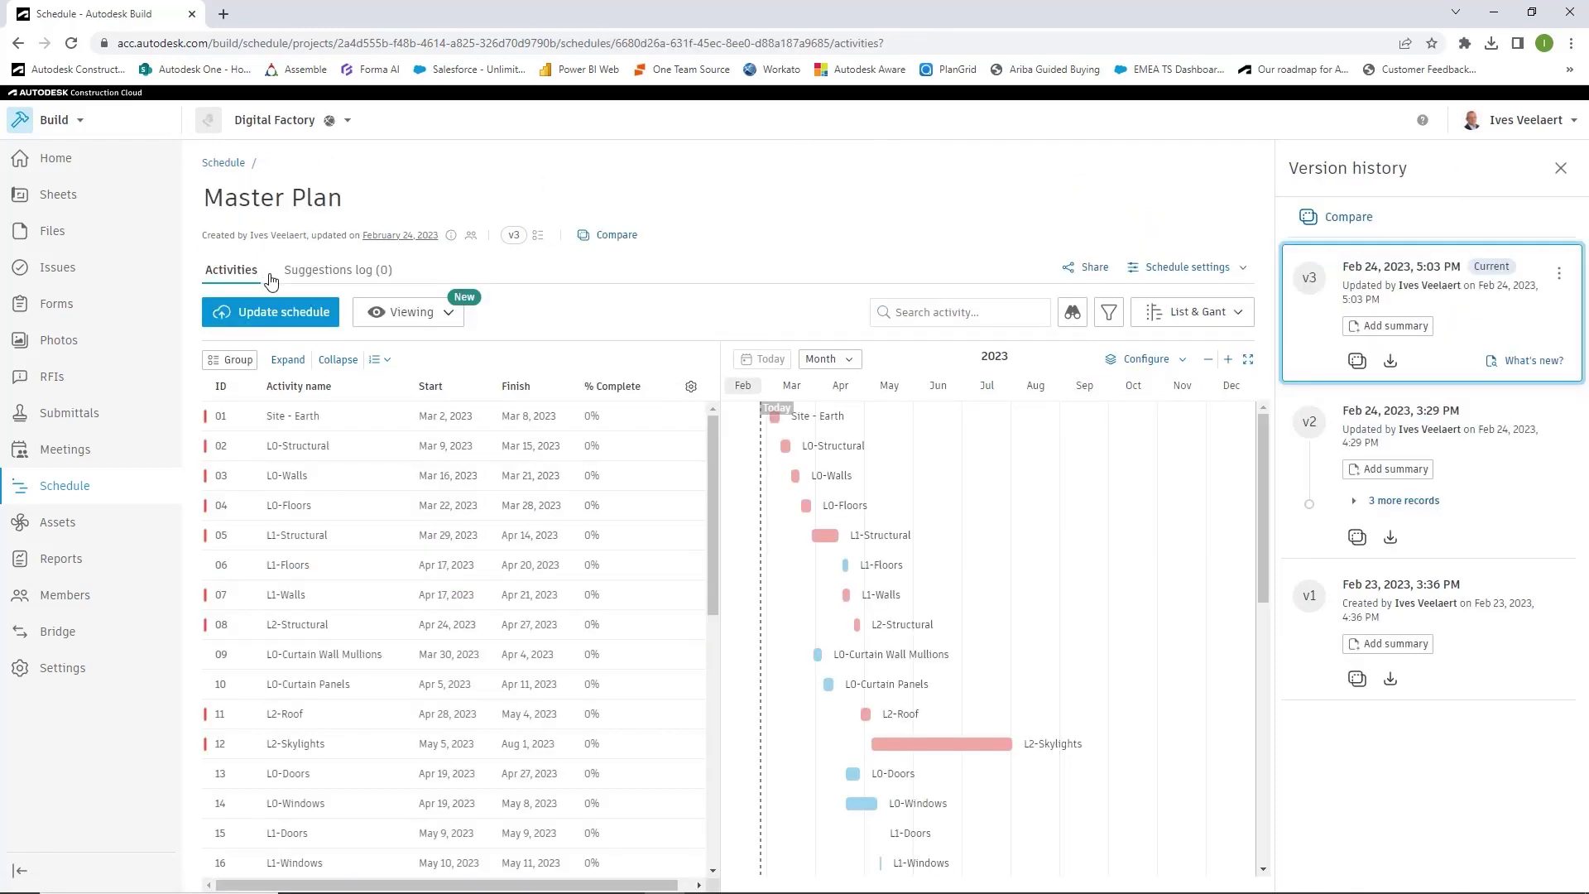
{"action": "scroll", "coordinate": [320, 602], "scroll_direction": "down", "scroll_amount": 7}
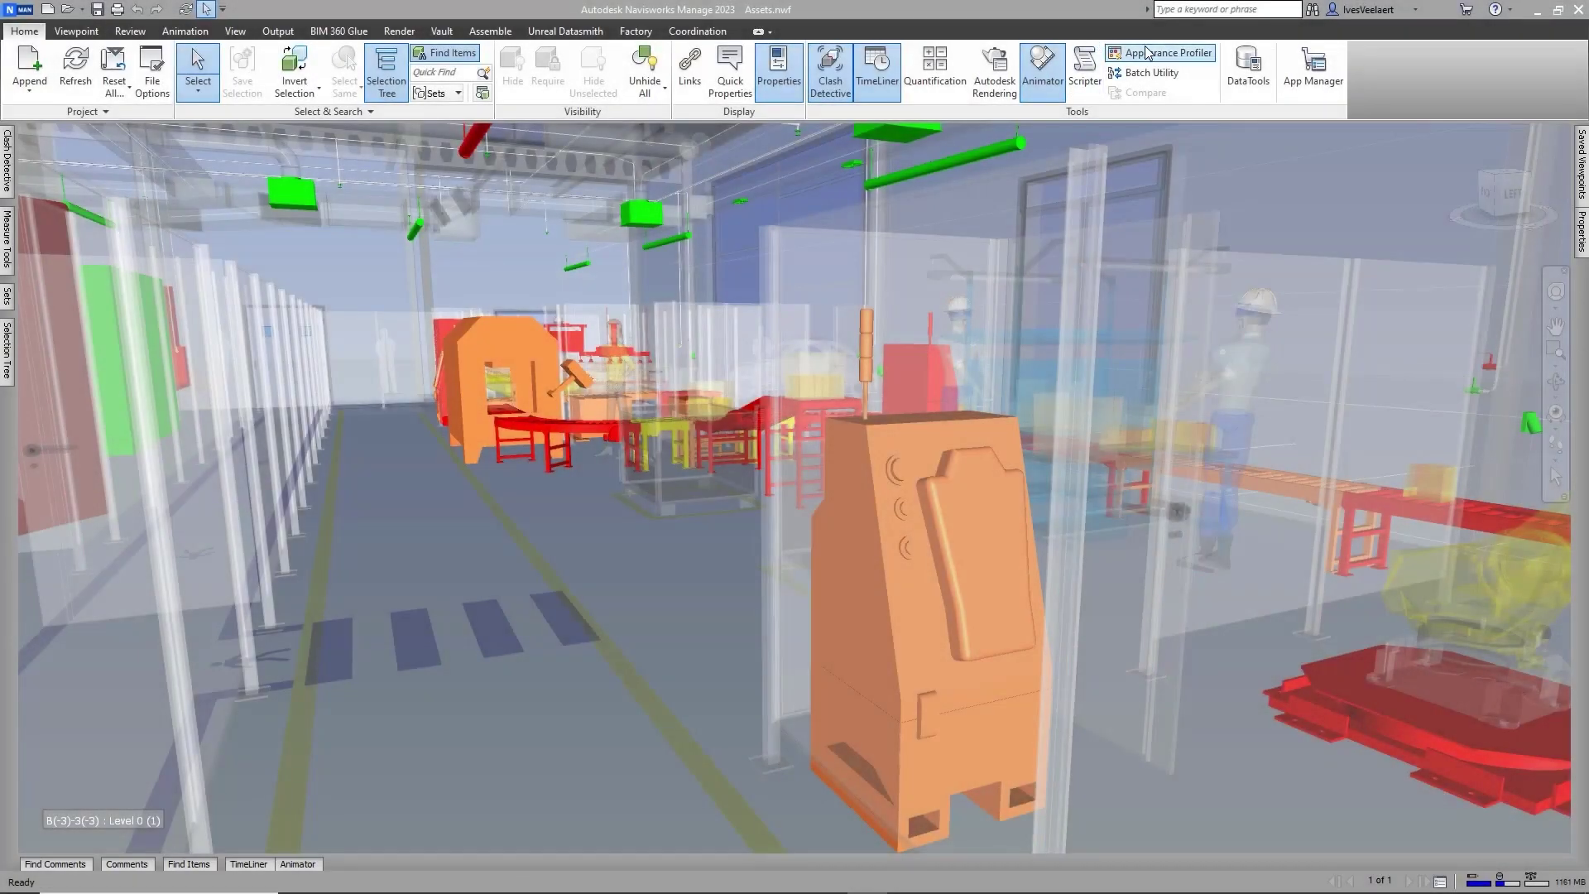
- Apply the status-based colours from Appearance Profiler to the model
{"action": "left_click", "coordinate": [1169, 52]}
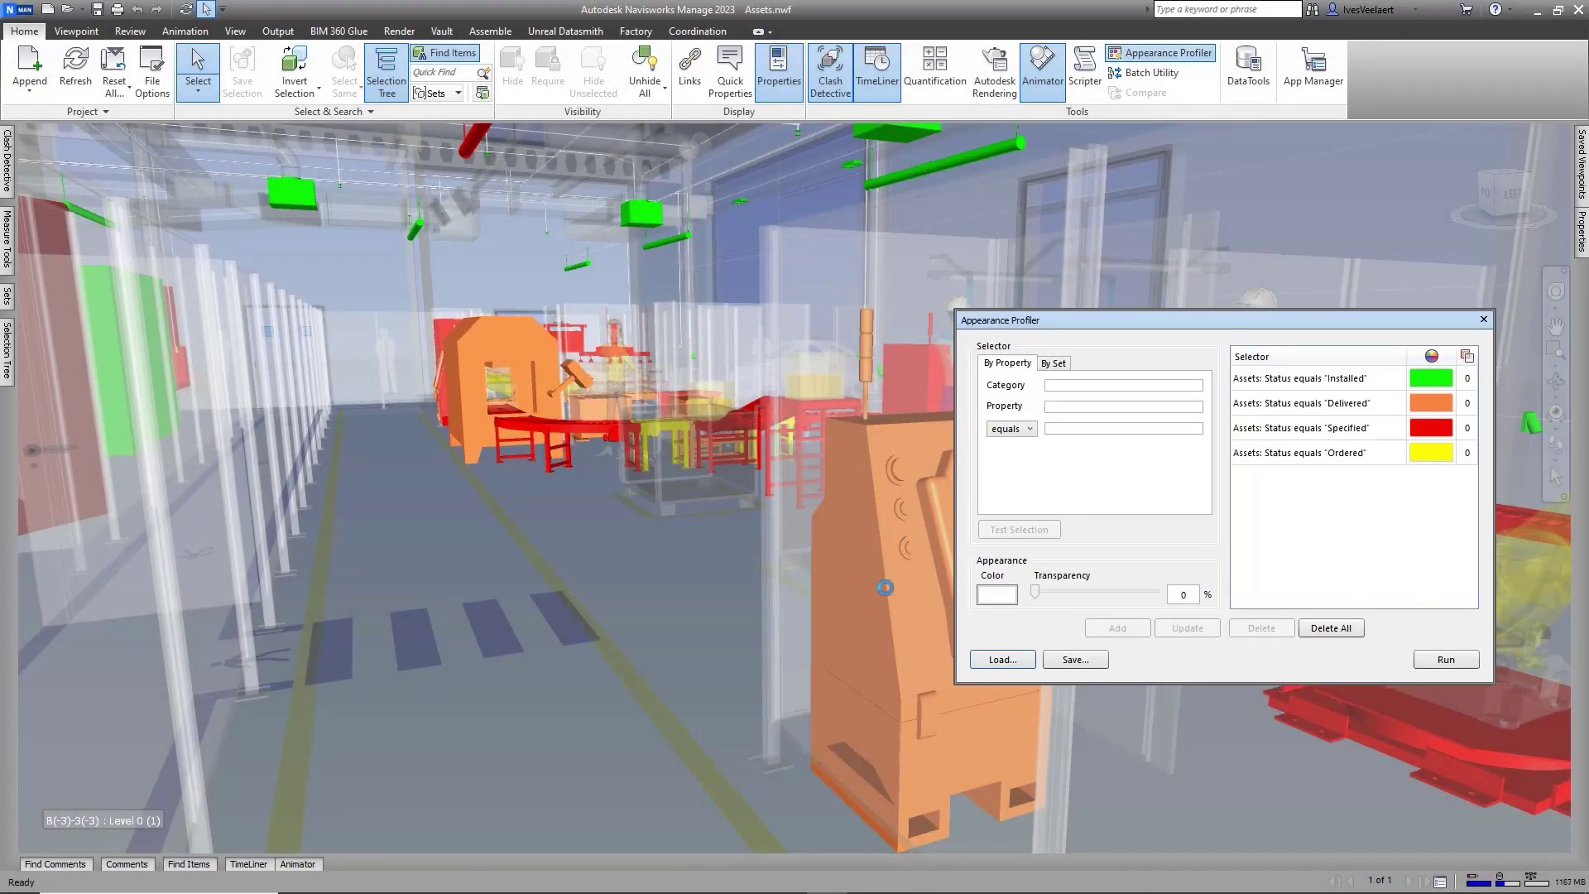
{"action": "left_click", "coordinate": [1422, 656]}
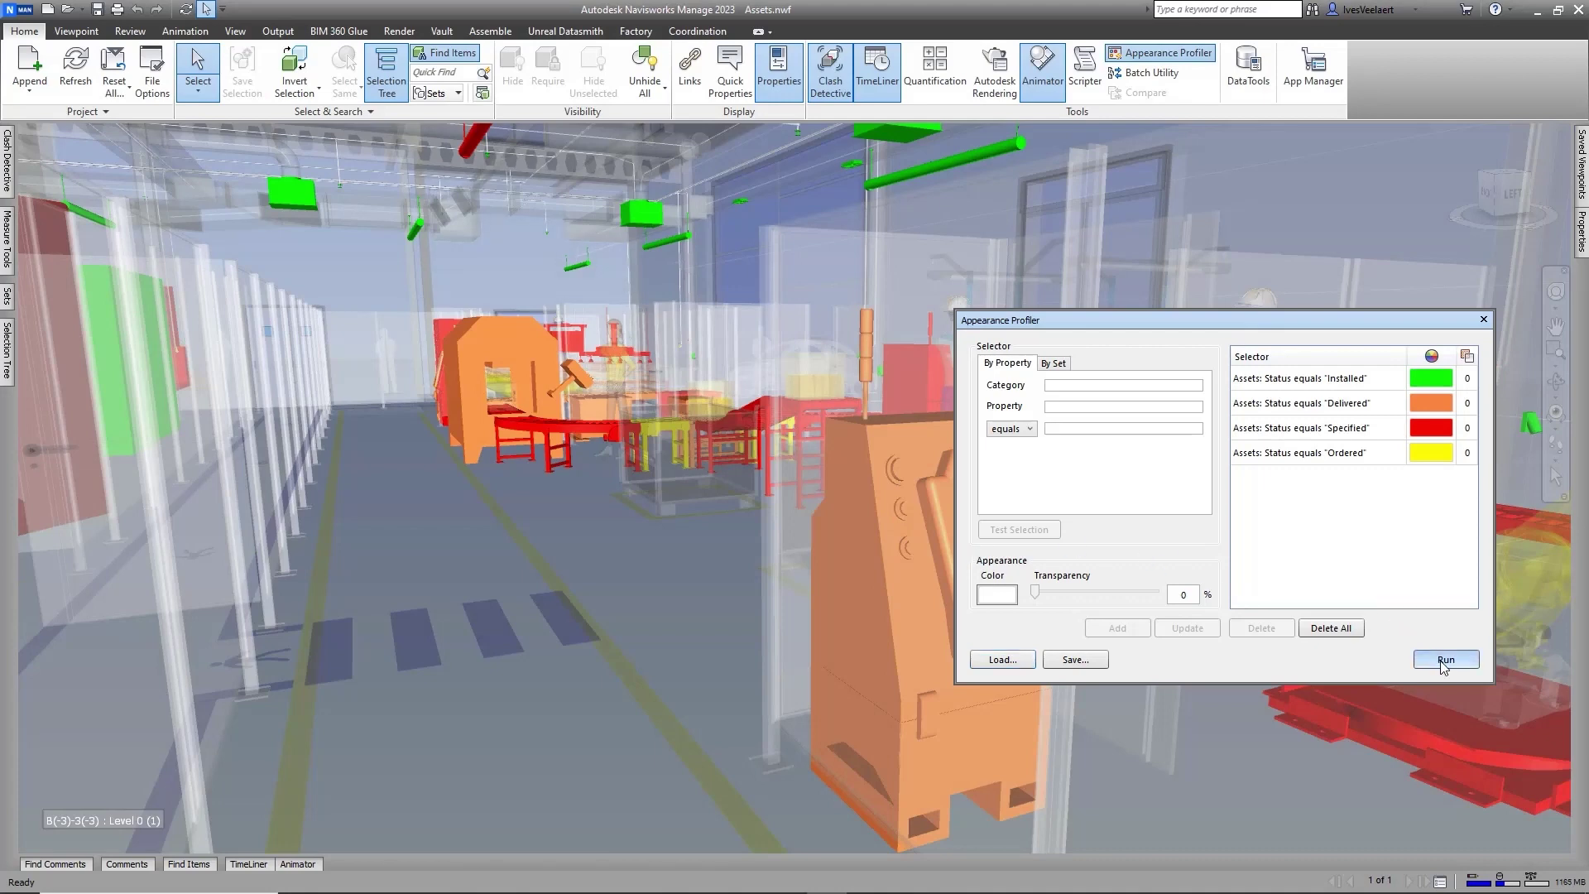
{"action": "left_click", "coordinate": [1485, 322]}
{"action": "left_click", "coordinate": [17, 10]}
{"action": "left_click", "coordinate": [414, 259]}
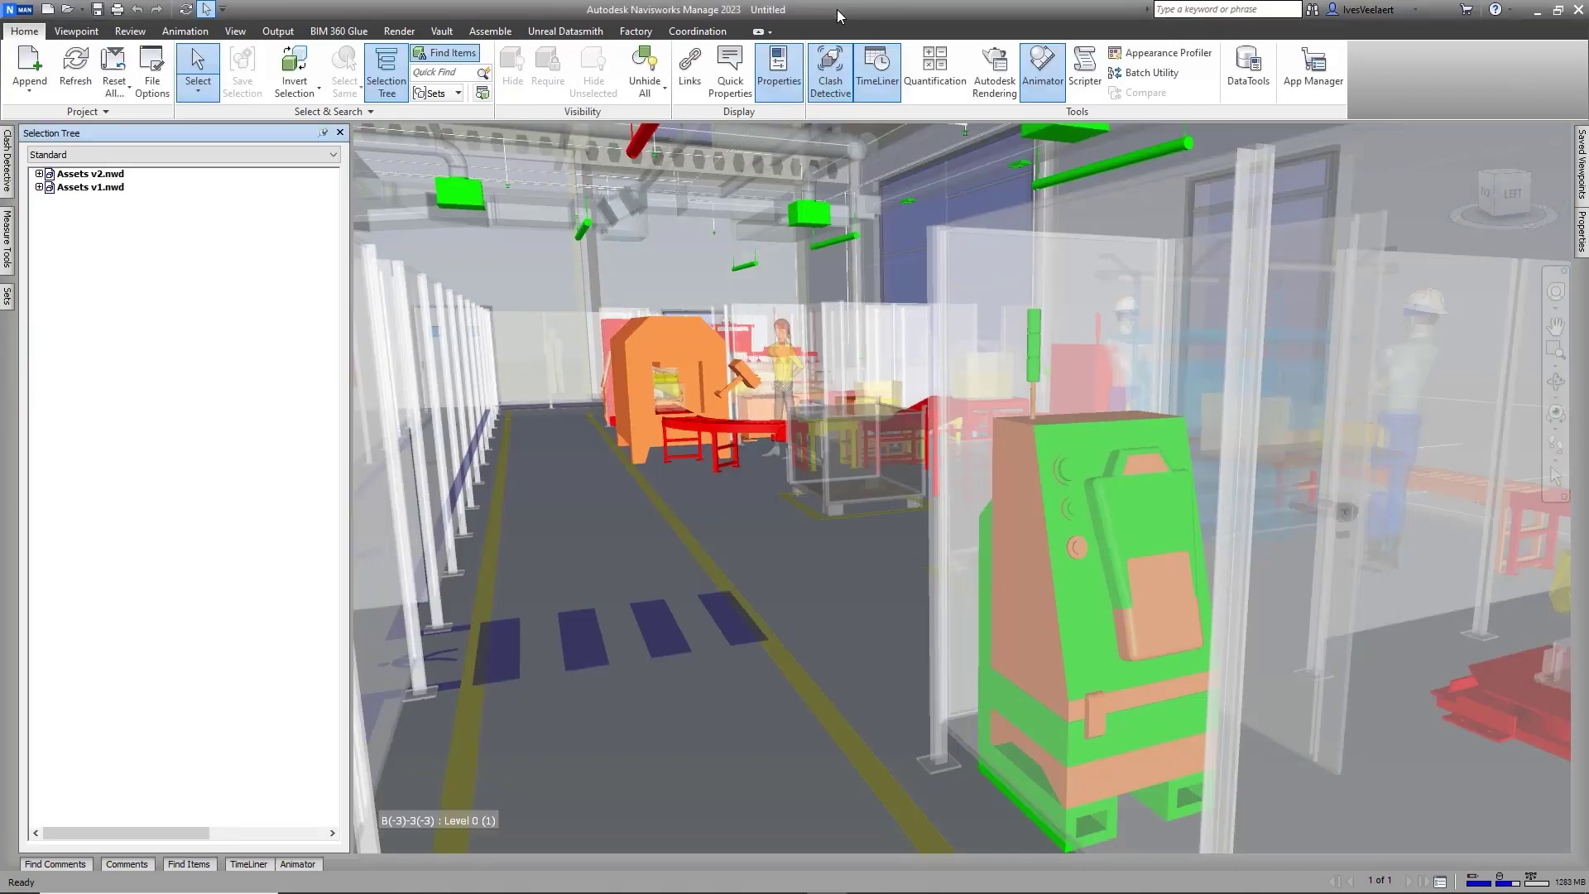
- Compare Assets v2.nwd against Assets v1.nwd
{"action": "left_click", "coordinate": [91, 174]}
{"action": "left_click", "coordinate": [91, 187], "text": "shift"}
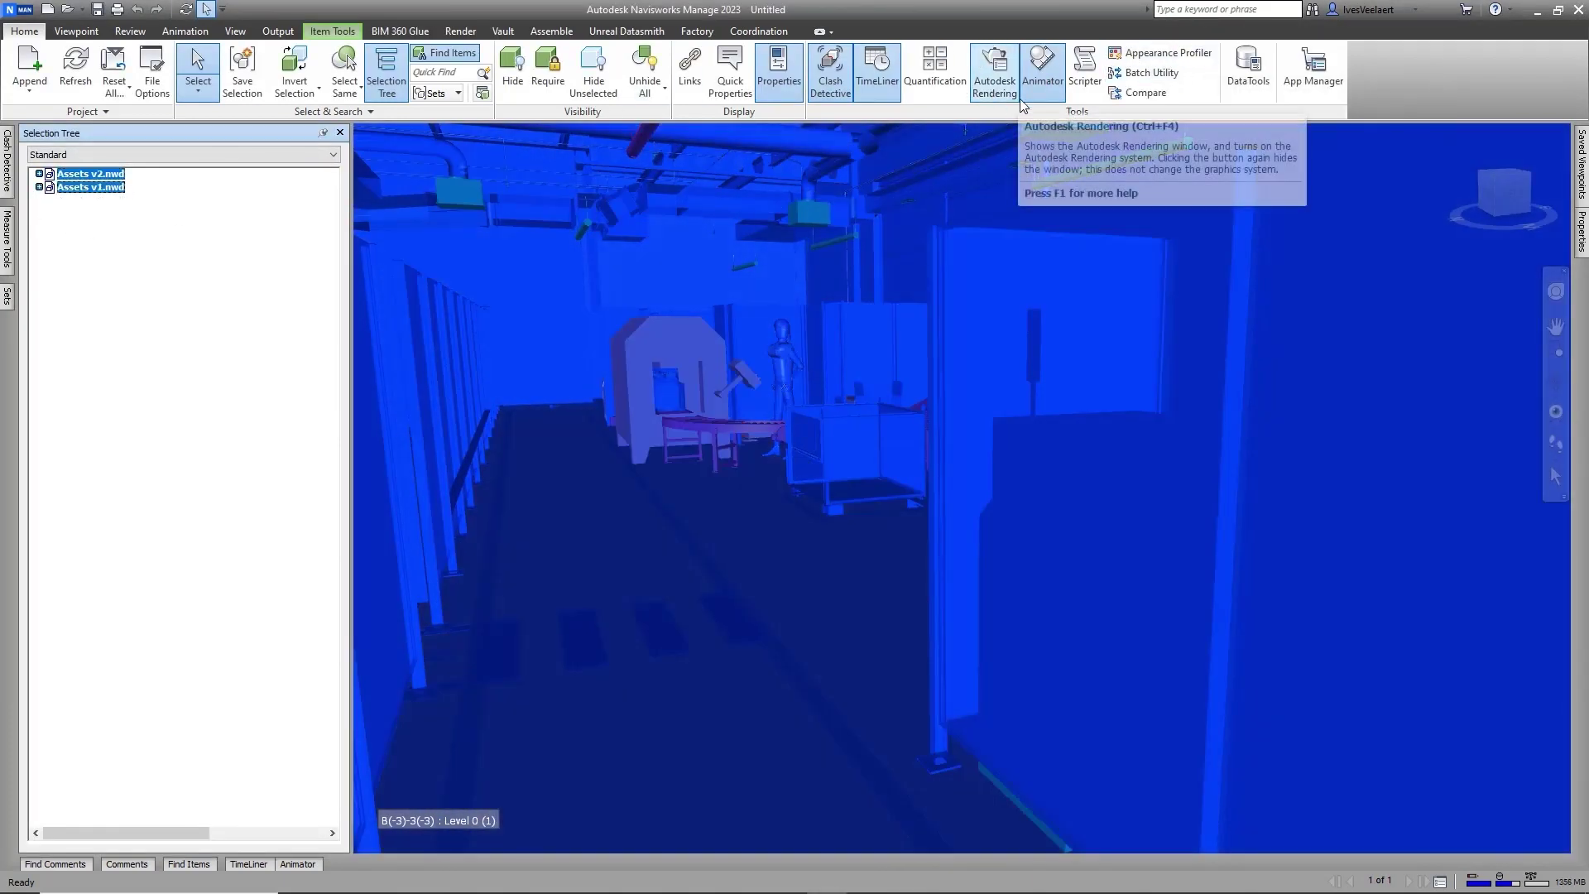
{"action": "left_click", "coordinate": [1134, 94]}
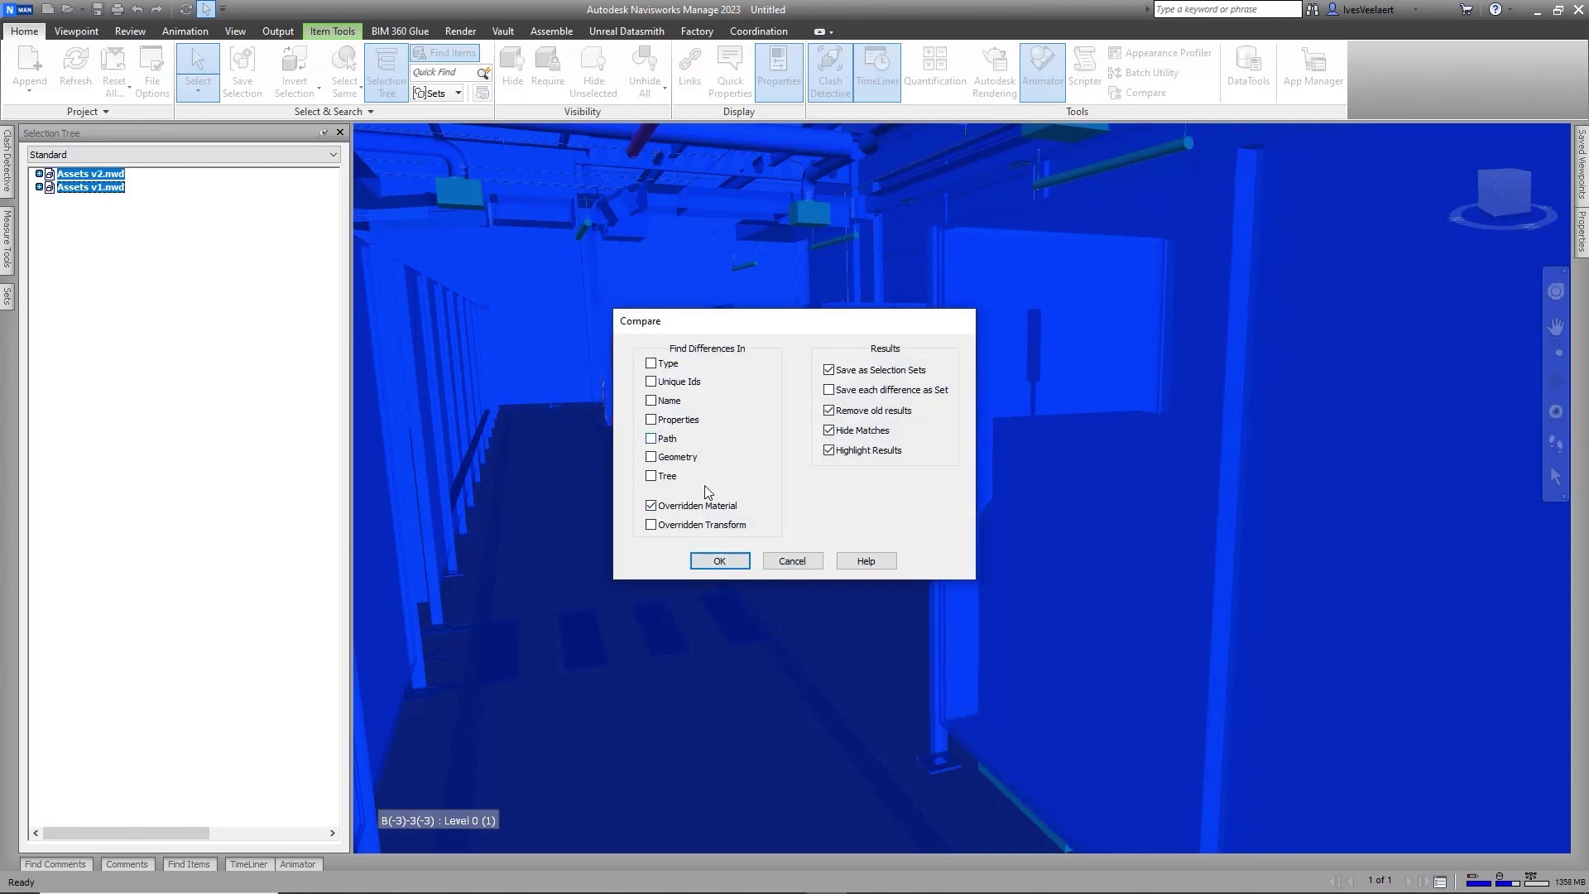
{"action": "left_click", "coordinate": [717, 562]}
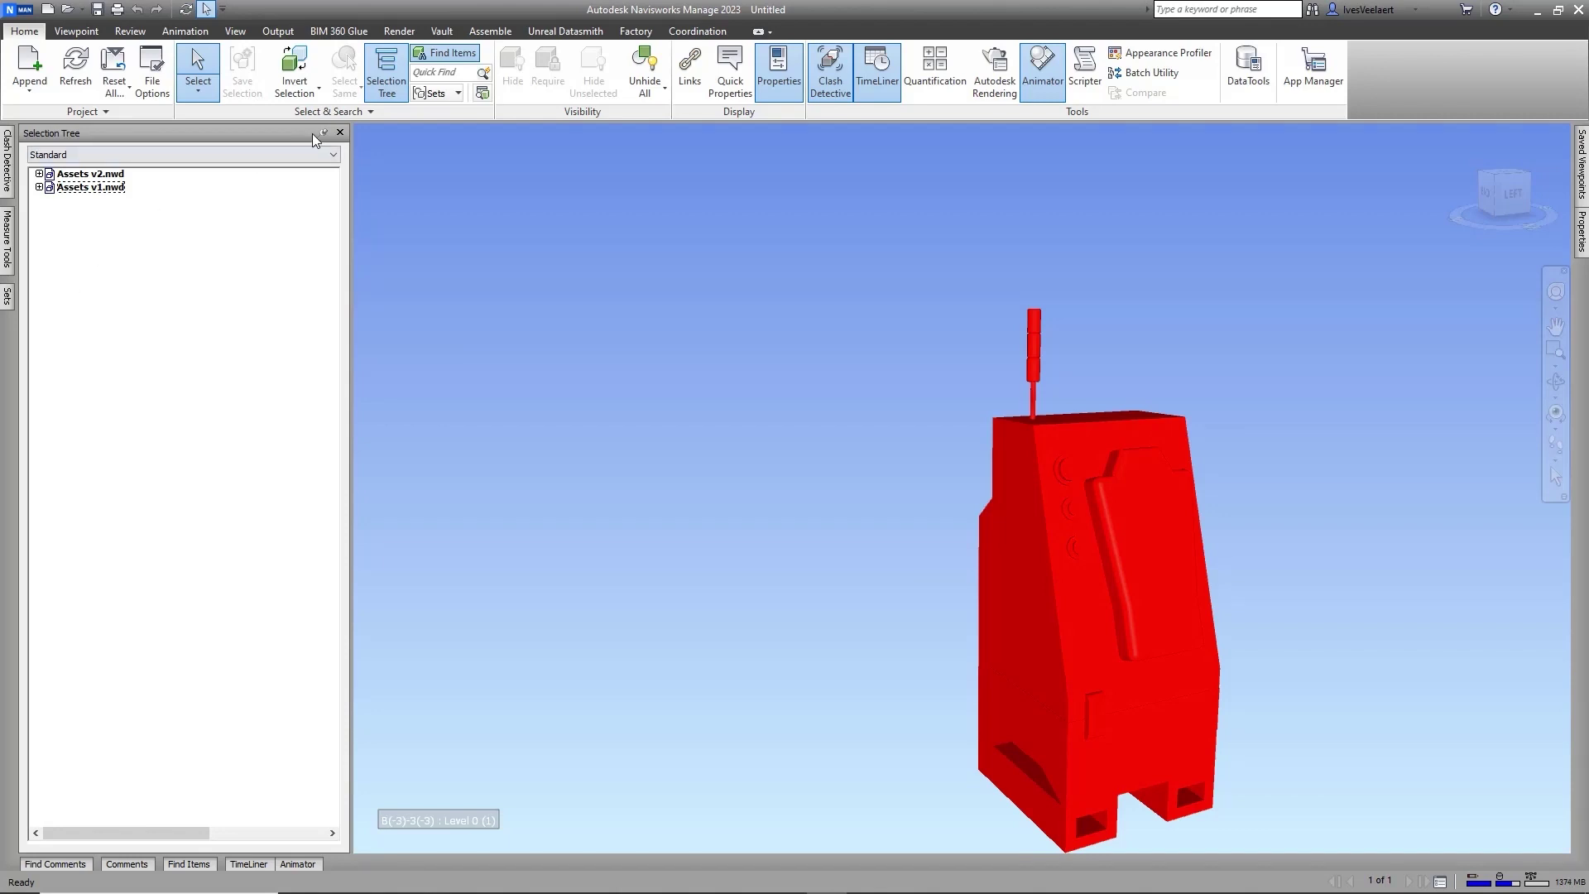
- Inspect the properties and asset status of the changed Production C Robot Controller
{"action": "left_click", "coordinate": [320, 133]}
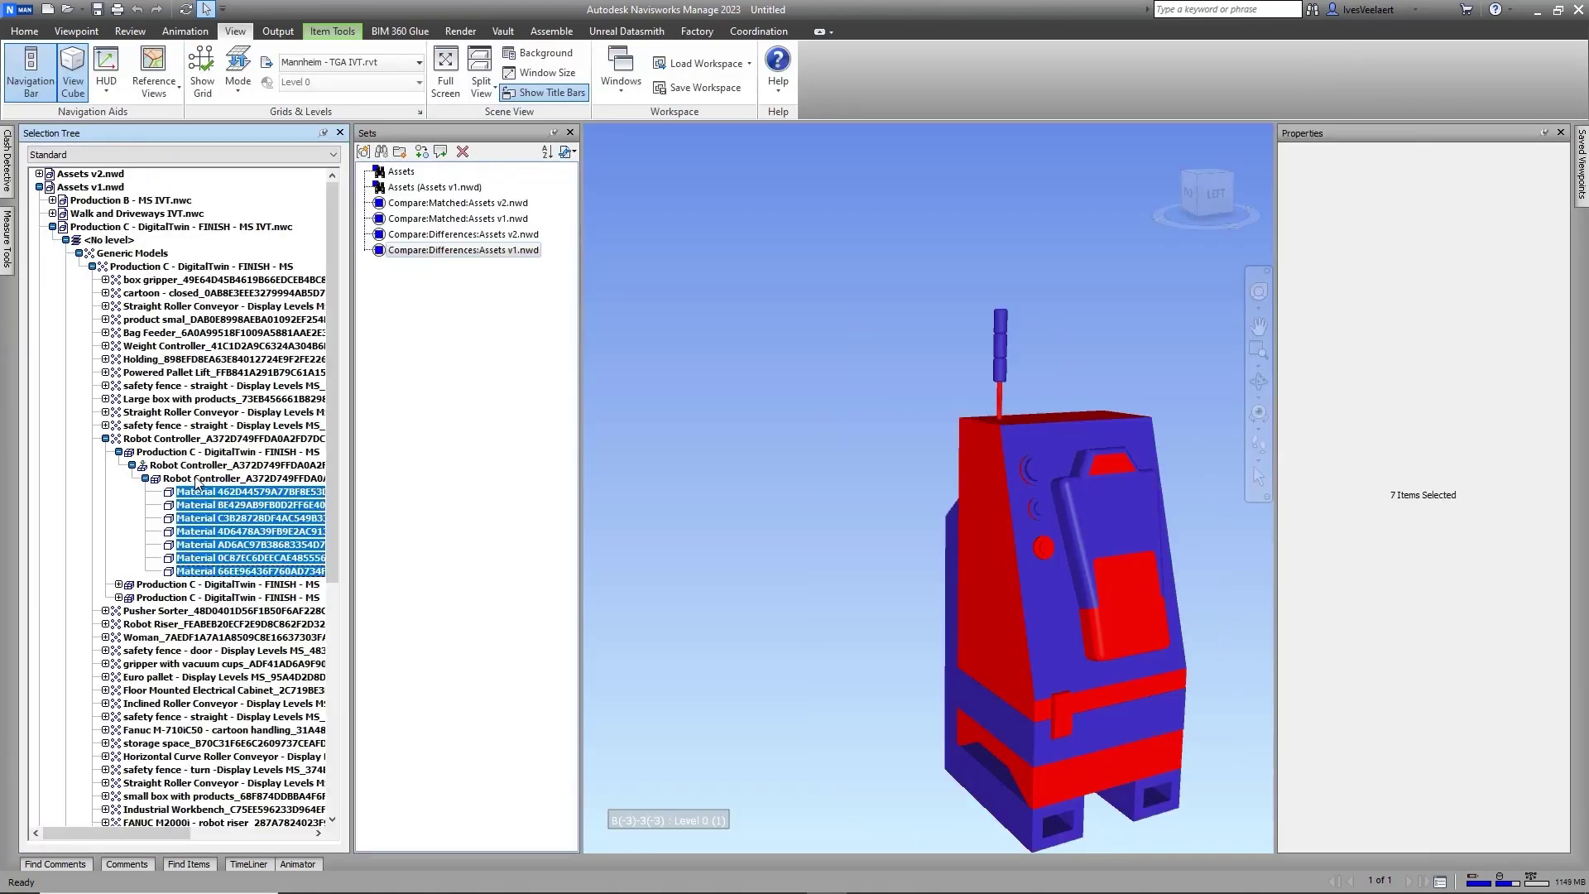
{"action": "left_click", "coordinate": [201, 478]}
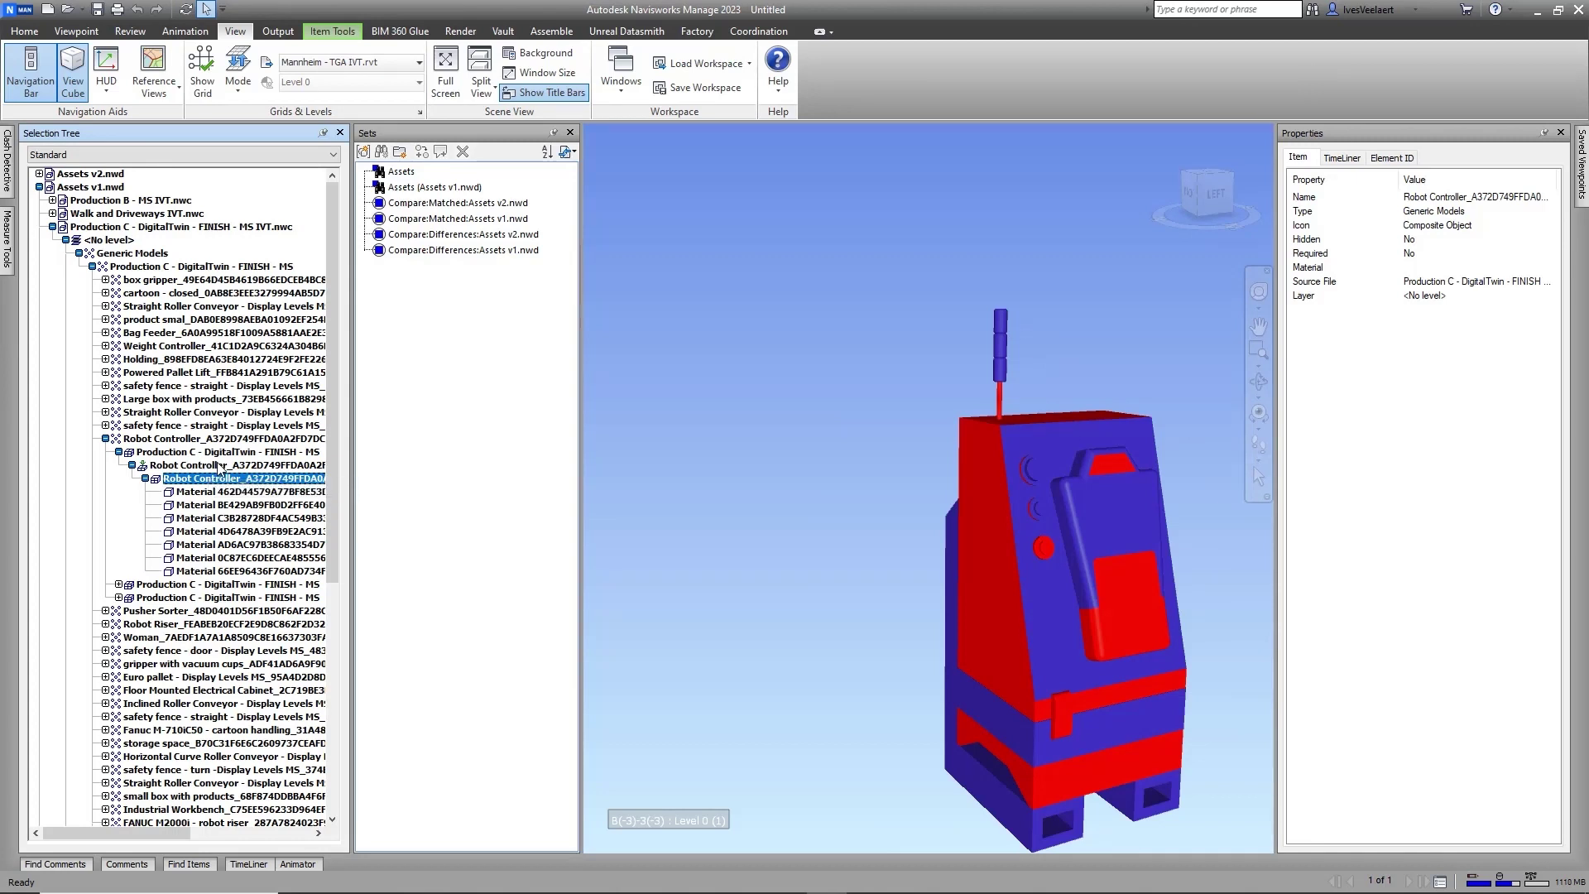
{"action": "left_click", "coordinate": [215, 455]}
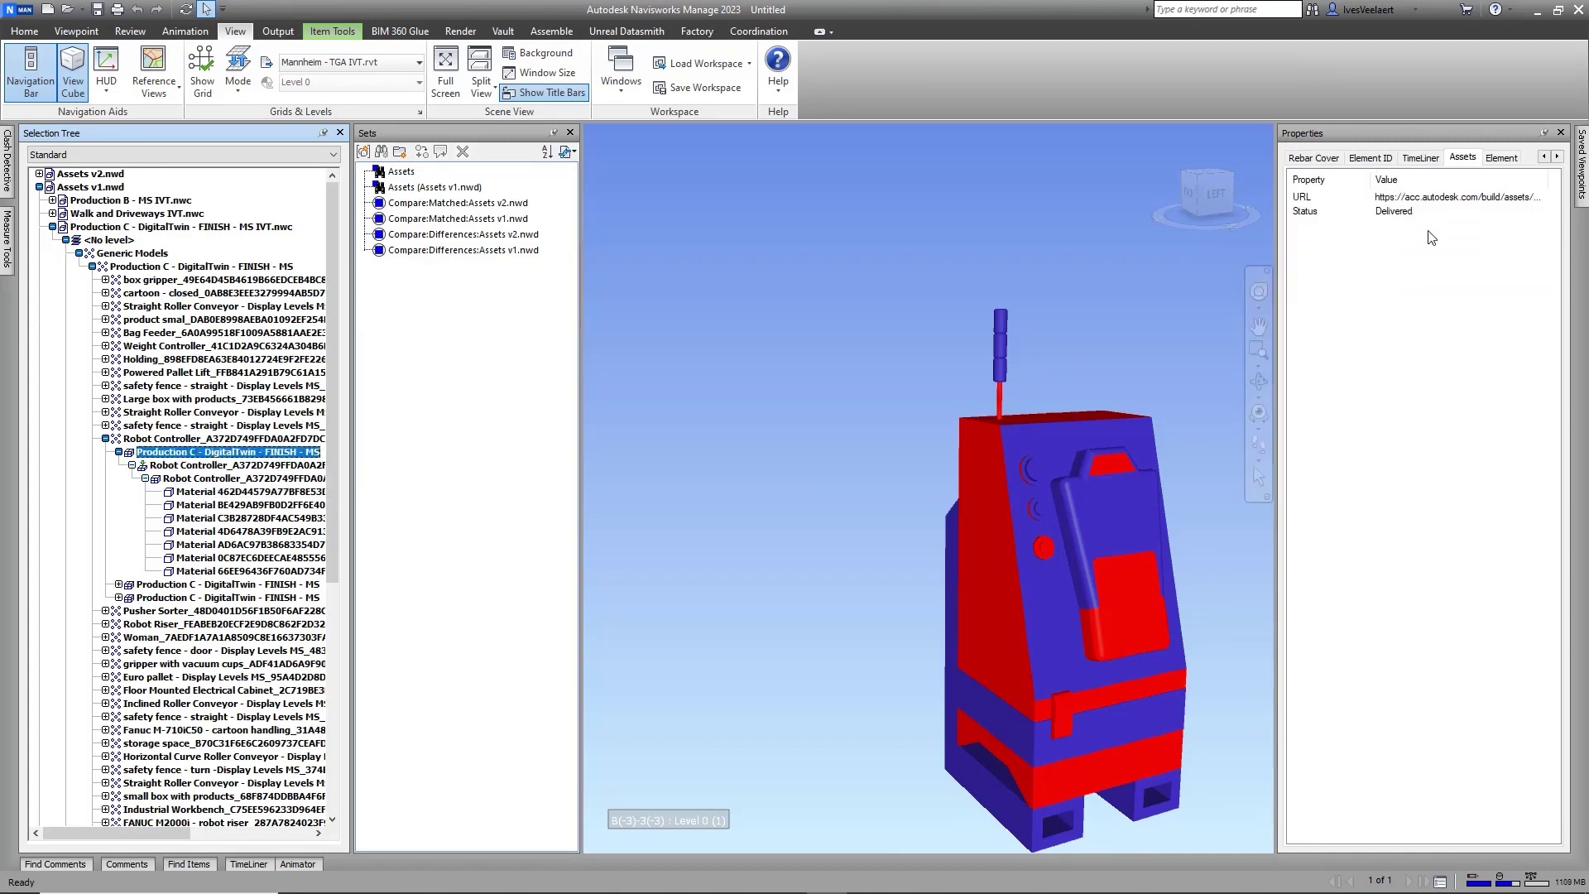
{"action": "left_click", "coordinate": [510, 237]}
{"action": "left_click", "coordinate": [204, 438]}
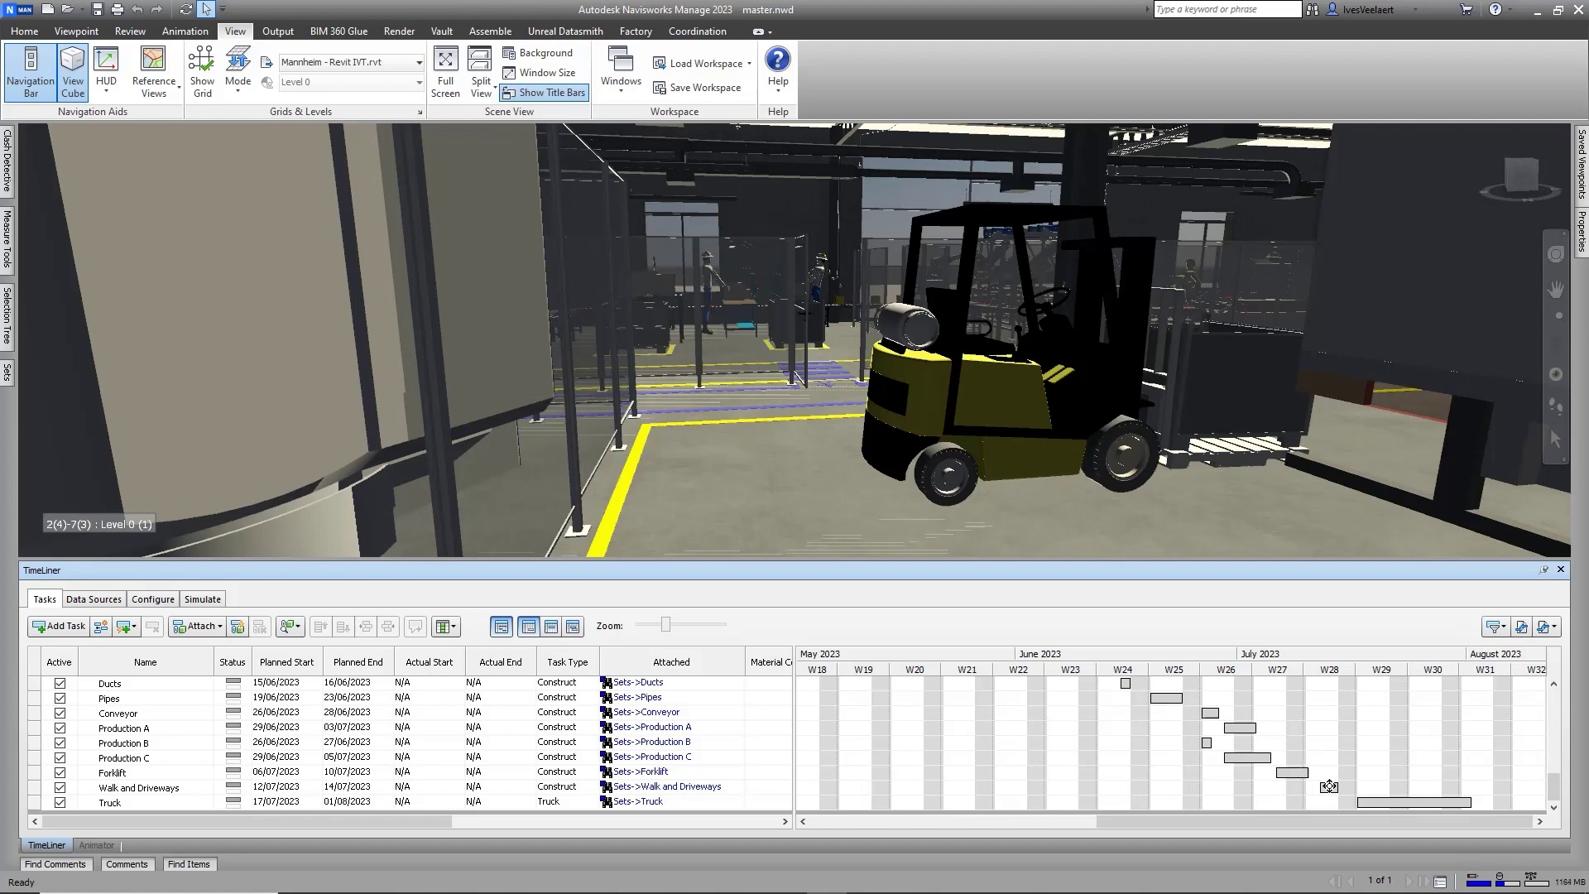
- Refresh the TimeLiner data source from the schedule file, rebuilding the task hierarchy
{"action": "left_click", "coordinate": [94, 598]}
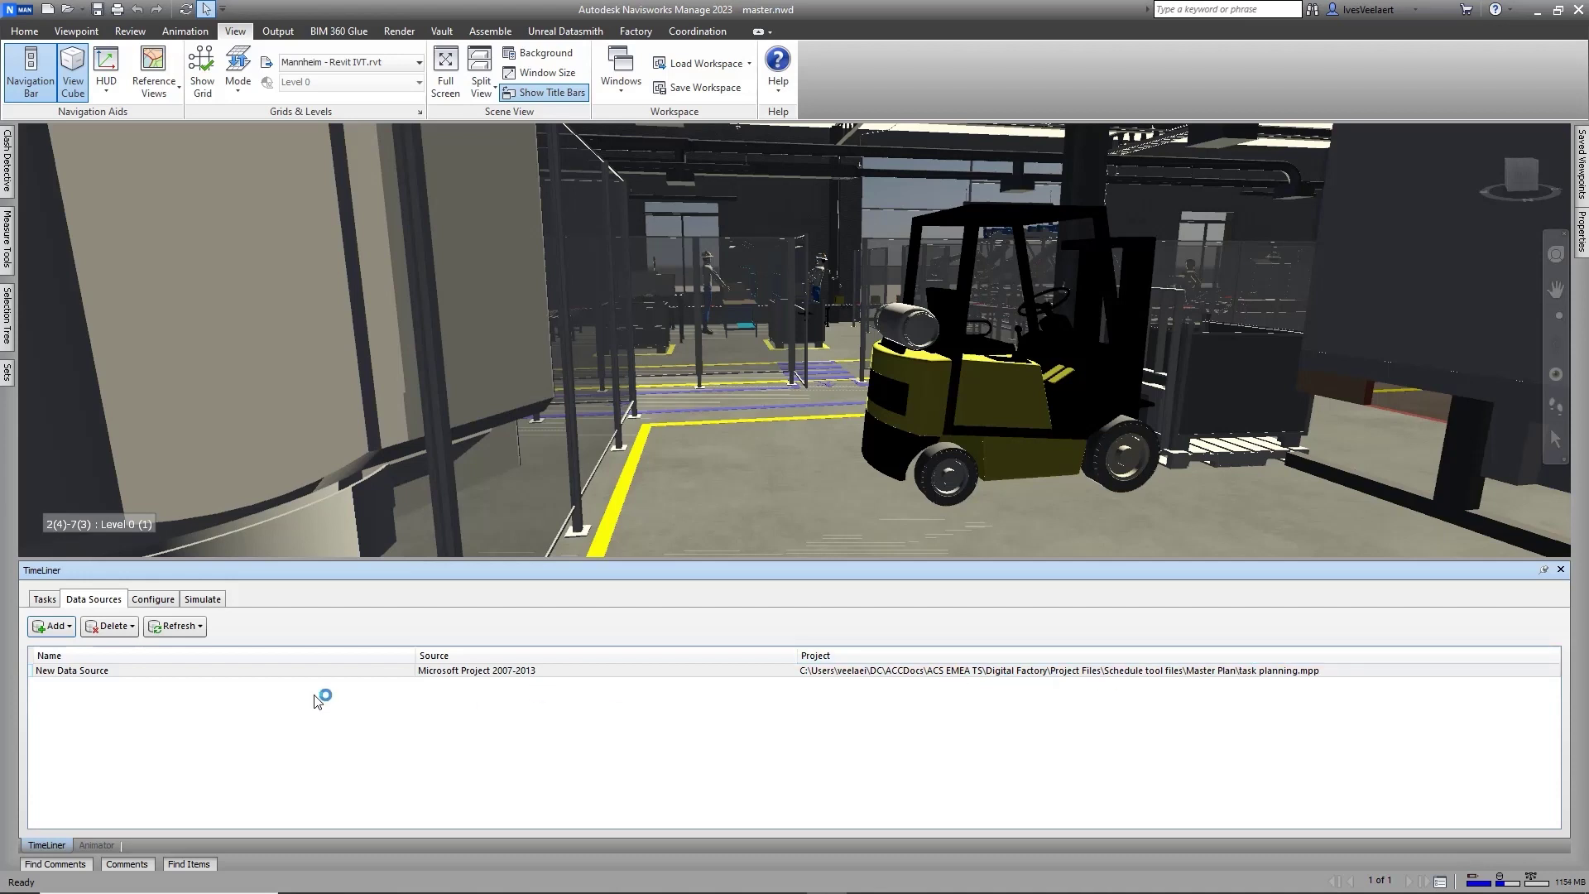
{"action": "left_click", "coordinate": [175, 626]}
{"action": "left_click", "coordinate": [245, 659]}
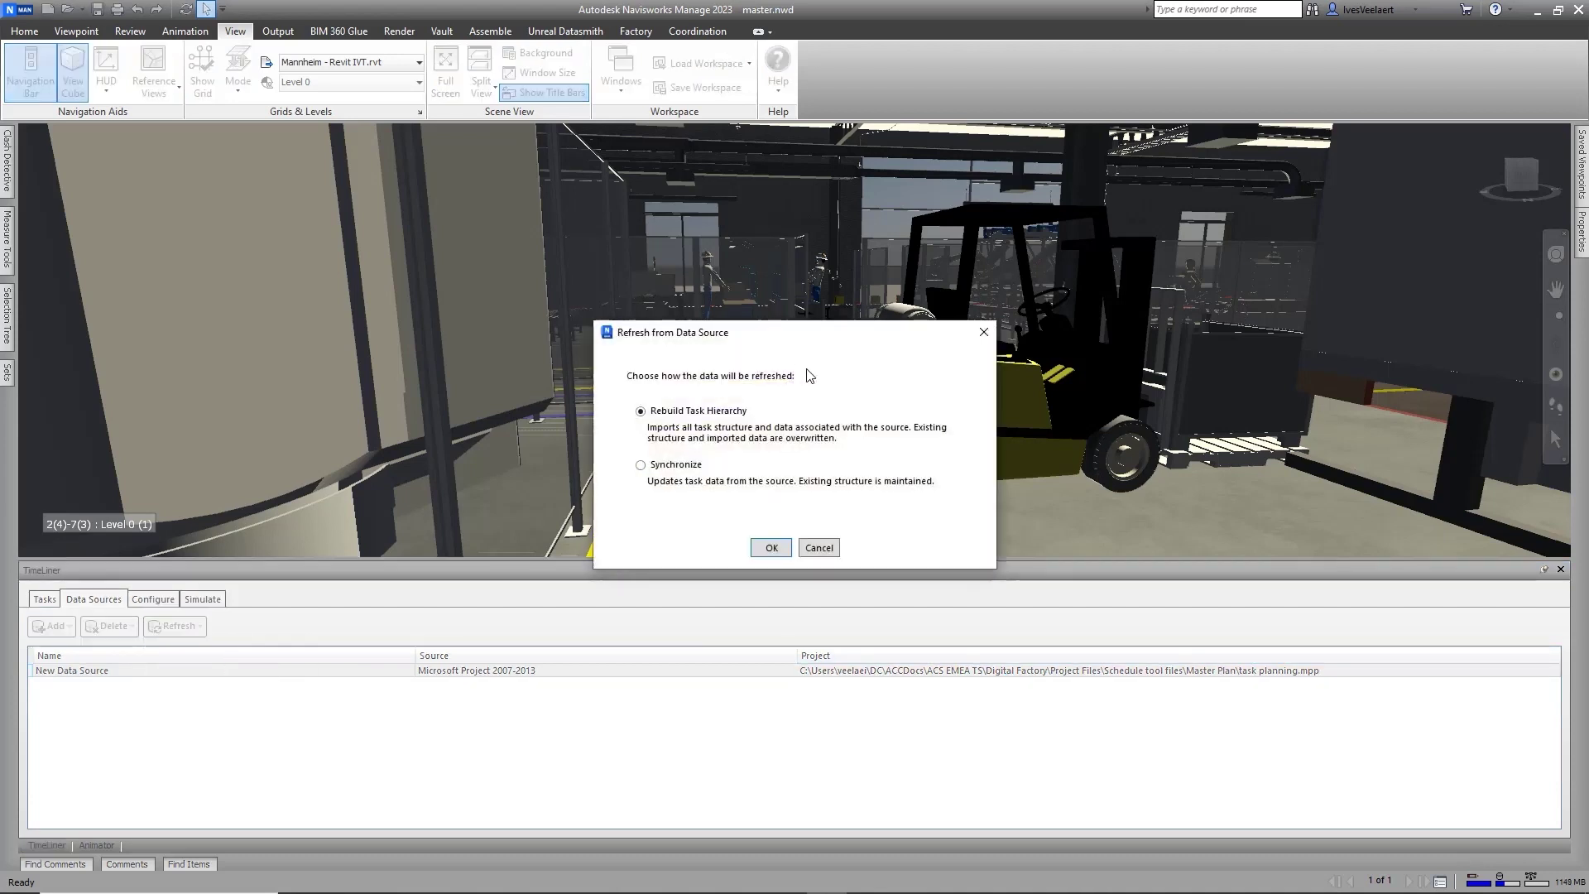
{"action": "left_click", "coordinate": [770, 548]}
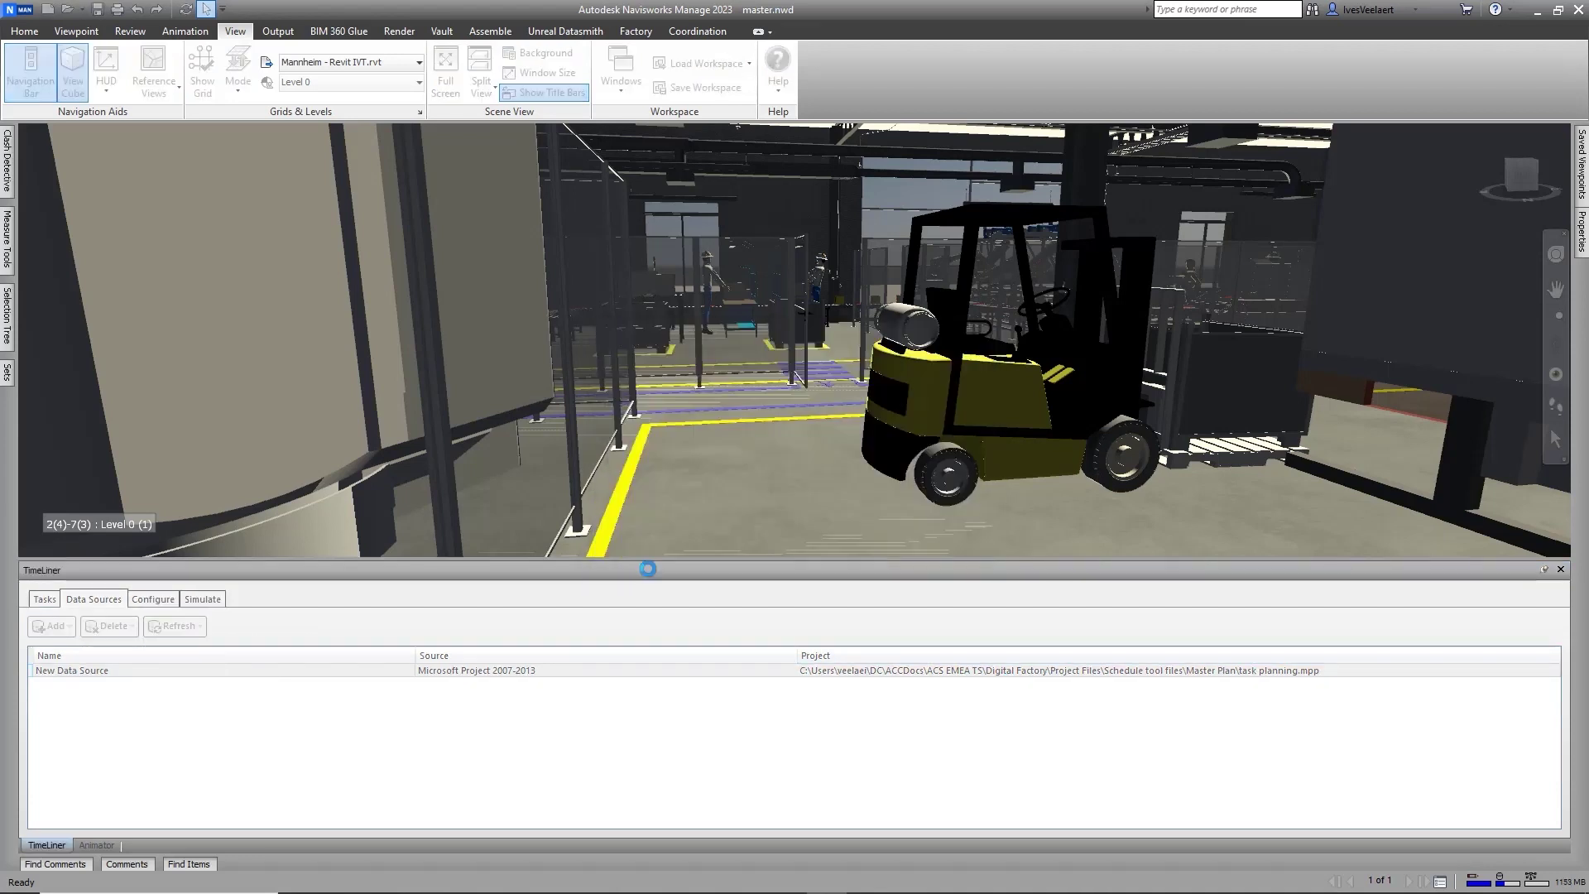
{"action": "left_click", "coordinate": [46, 599]}
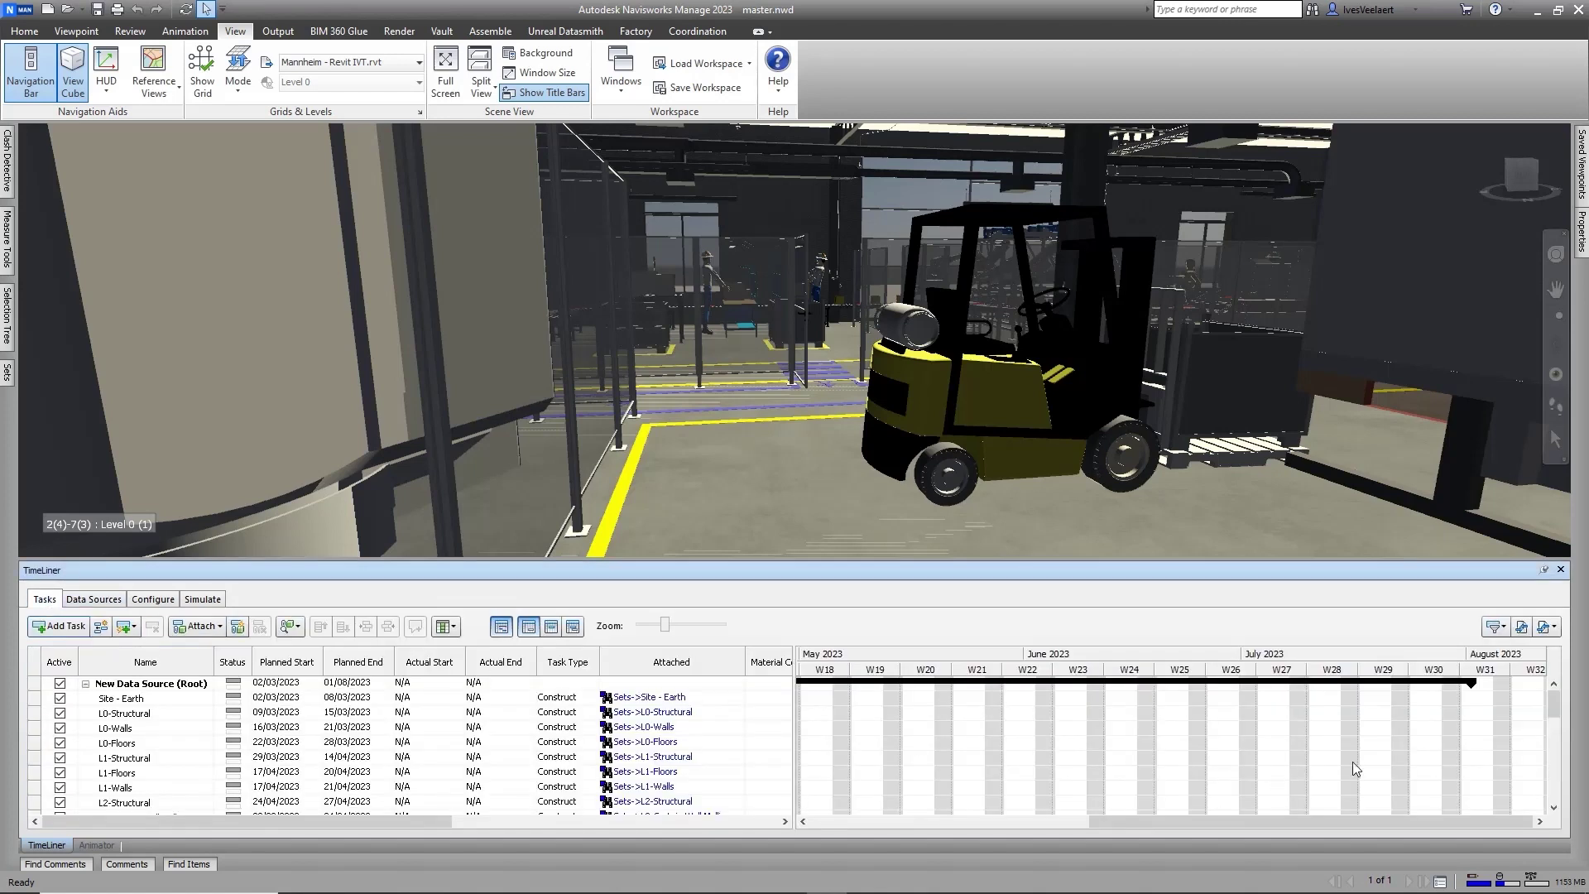
- Run the construction simulation forward to mid-July 2023
{"action": "scroll", "coordinate": [1432, 763], "scroll_direction": "down", "scroll_amount": 10}
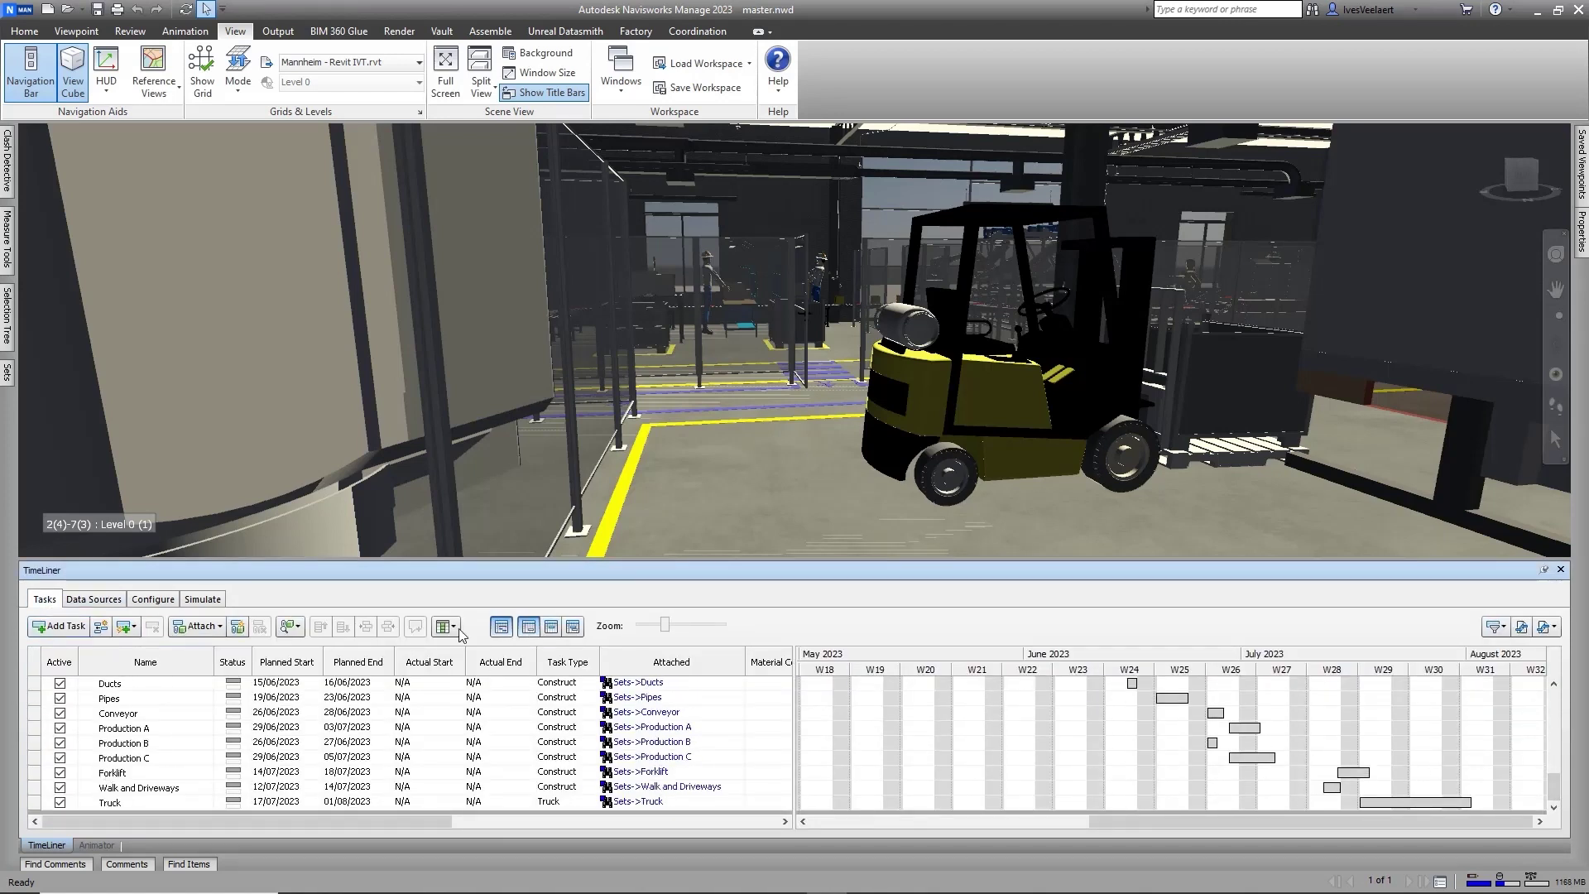
{"action": "left_click", "coordinate": [203, 599]}
{"action": "left_click_drag", "start_coordinate": [228, 624], "coordinate": [1412, 600]}
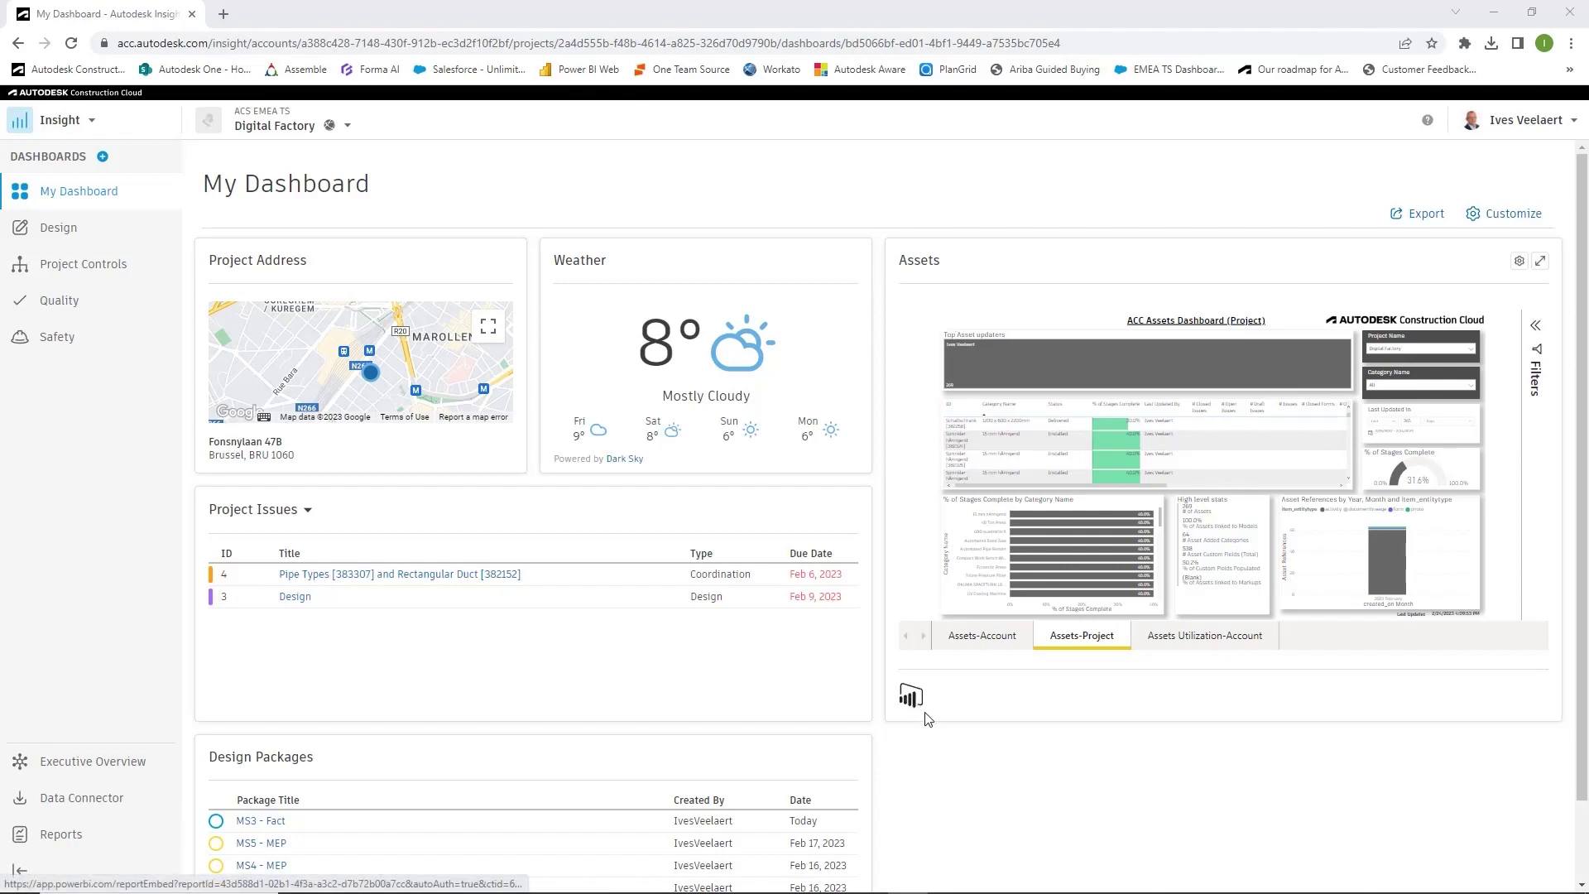
- Expand the Assets report to full width, then filter by Robot Controller and clear the filter
{"action": "left_click", "coordinate": [1541, 261]}
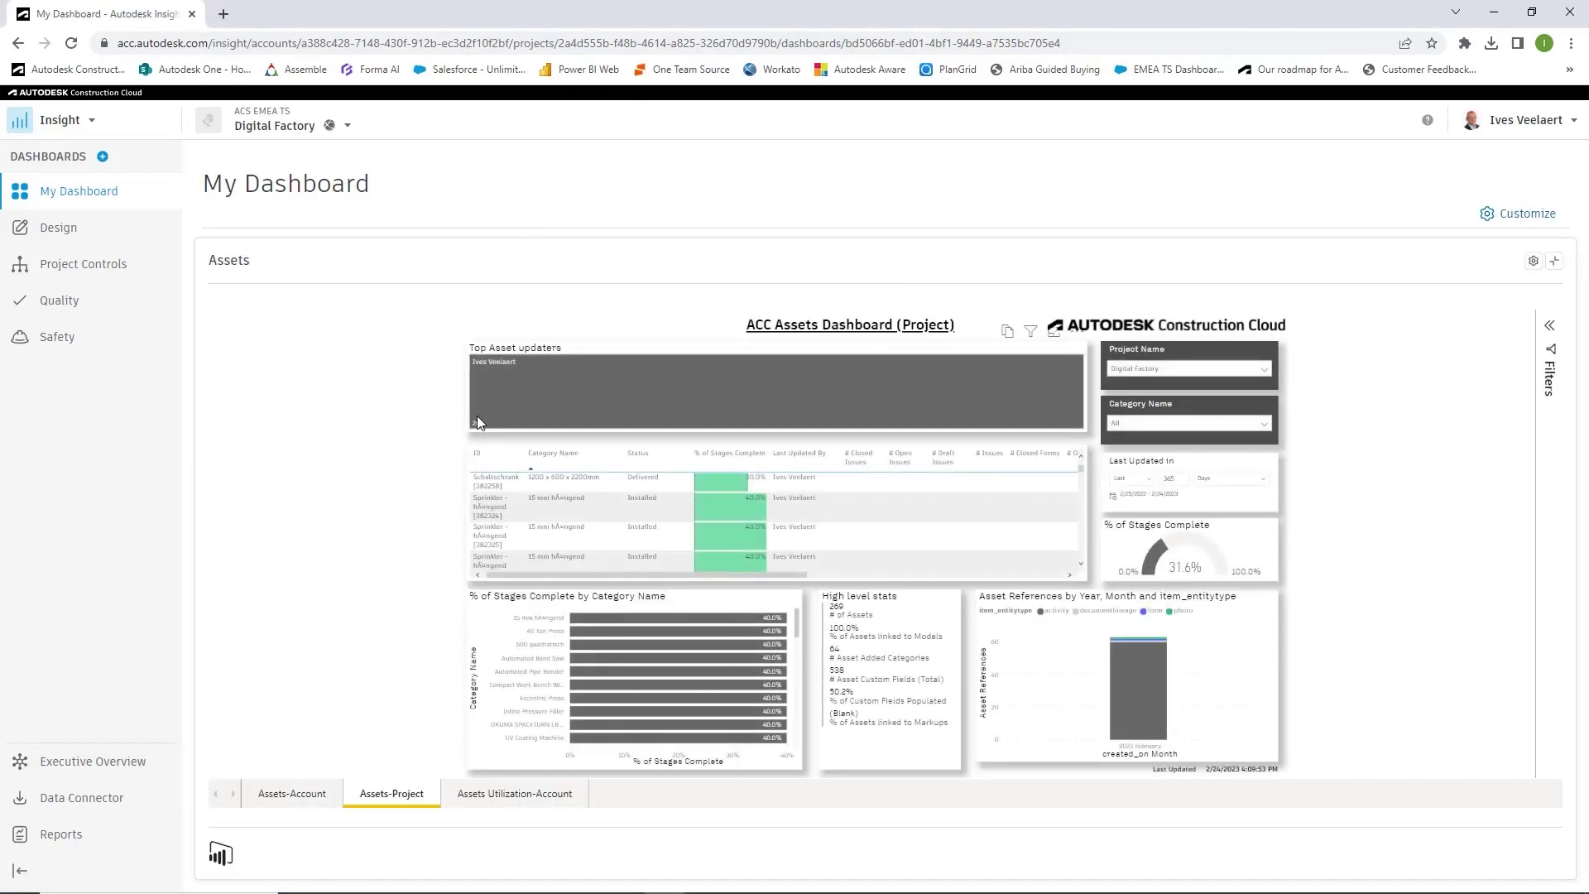
{"action": "scroll", "coordinate": [538, 679], "scroll_direction": "down", "scroll_amount": 5}
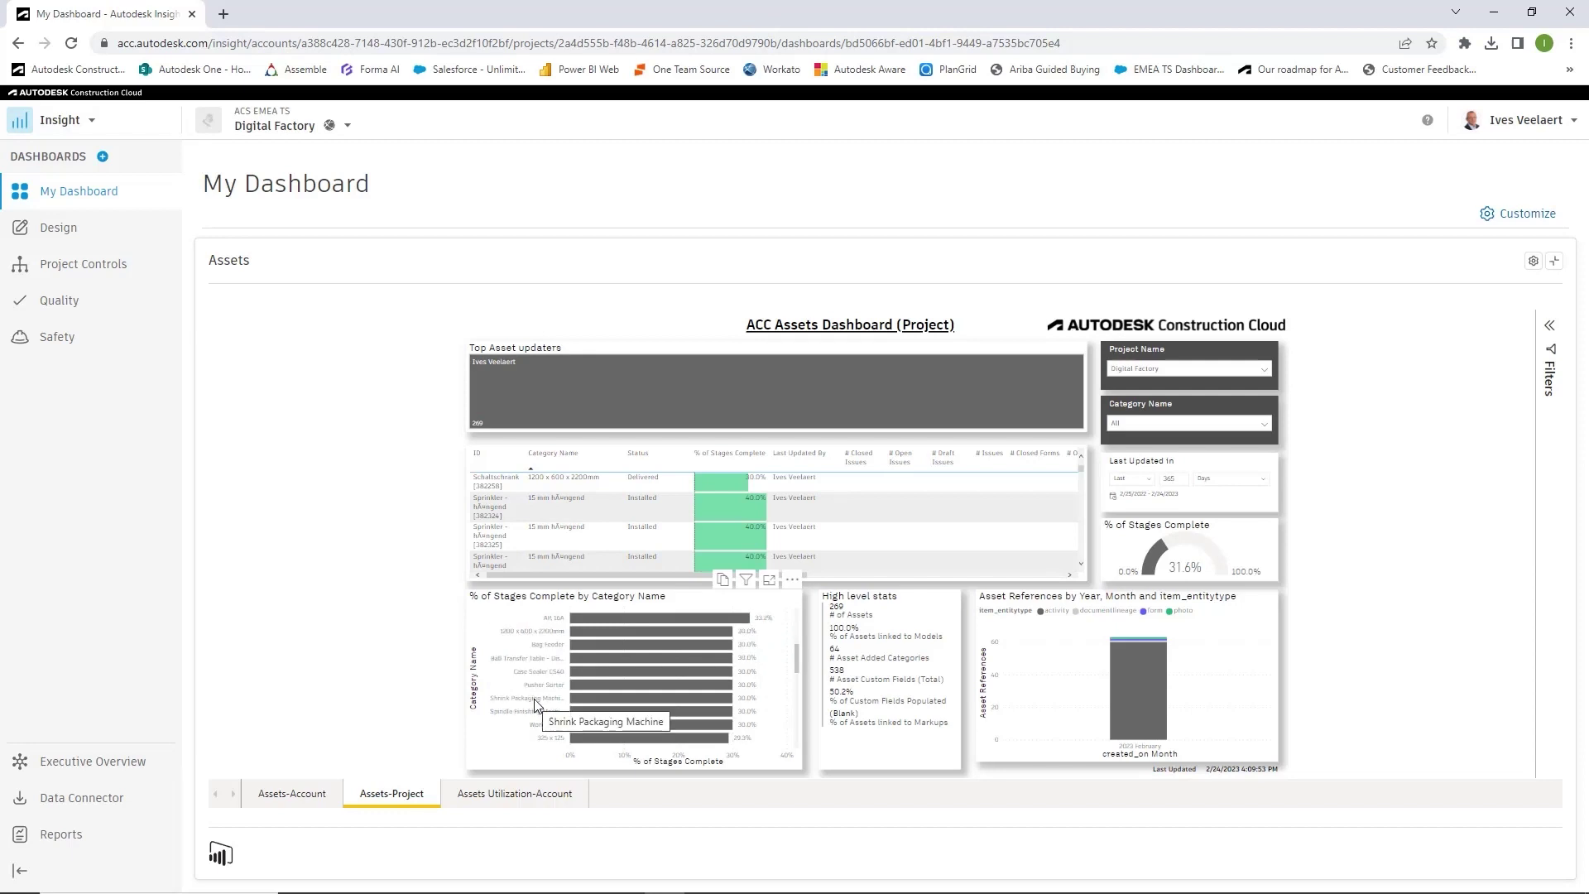
{"action": "scroll", "coordinate": [528, 699], "scroll_direction": "down", "scroll_amount": 3}
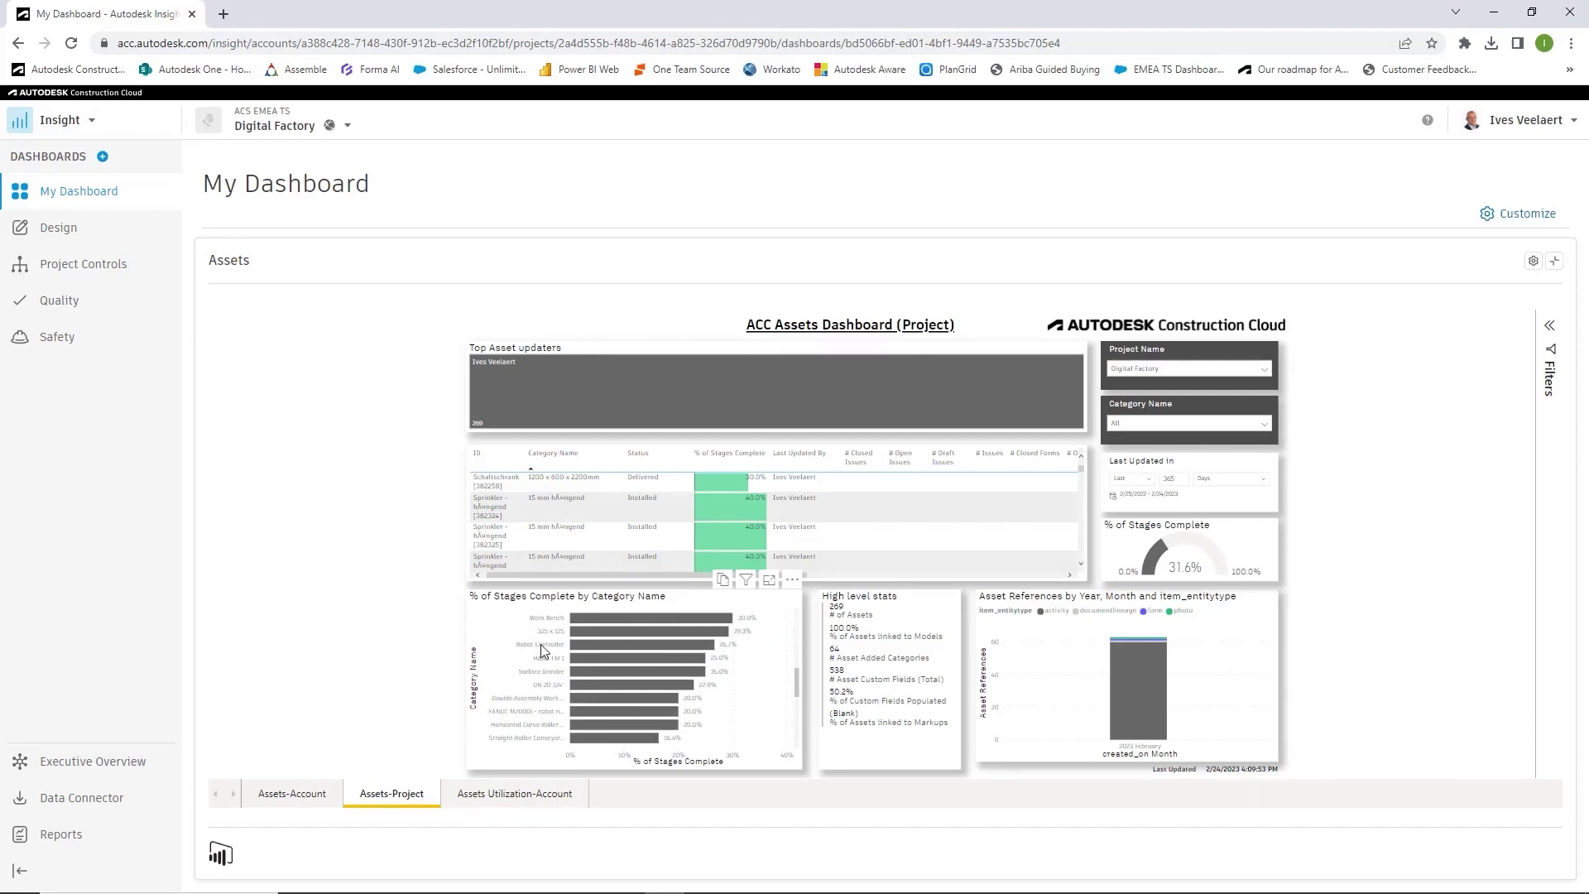
{"action": "left_click", "coordinate": [542, 647]}
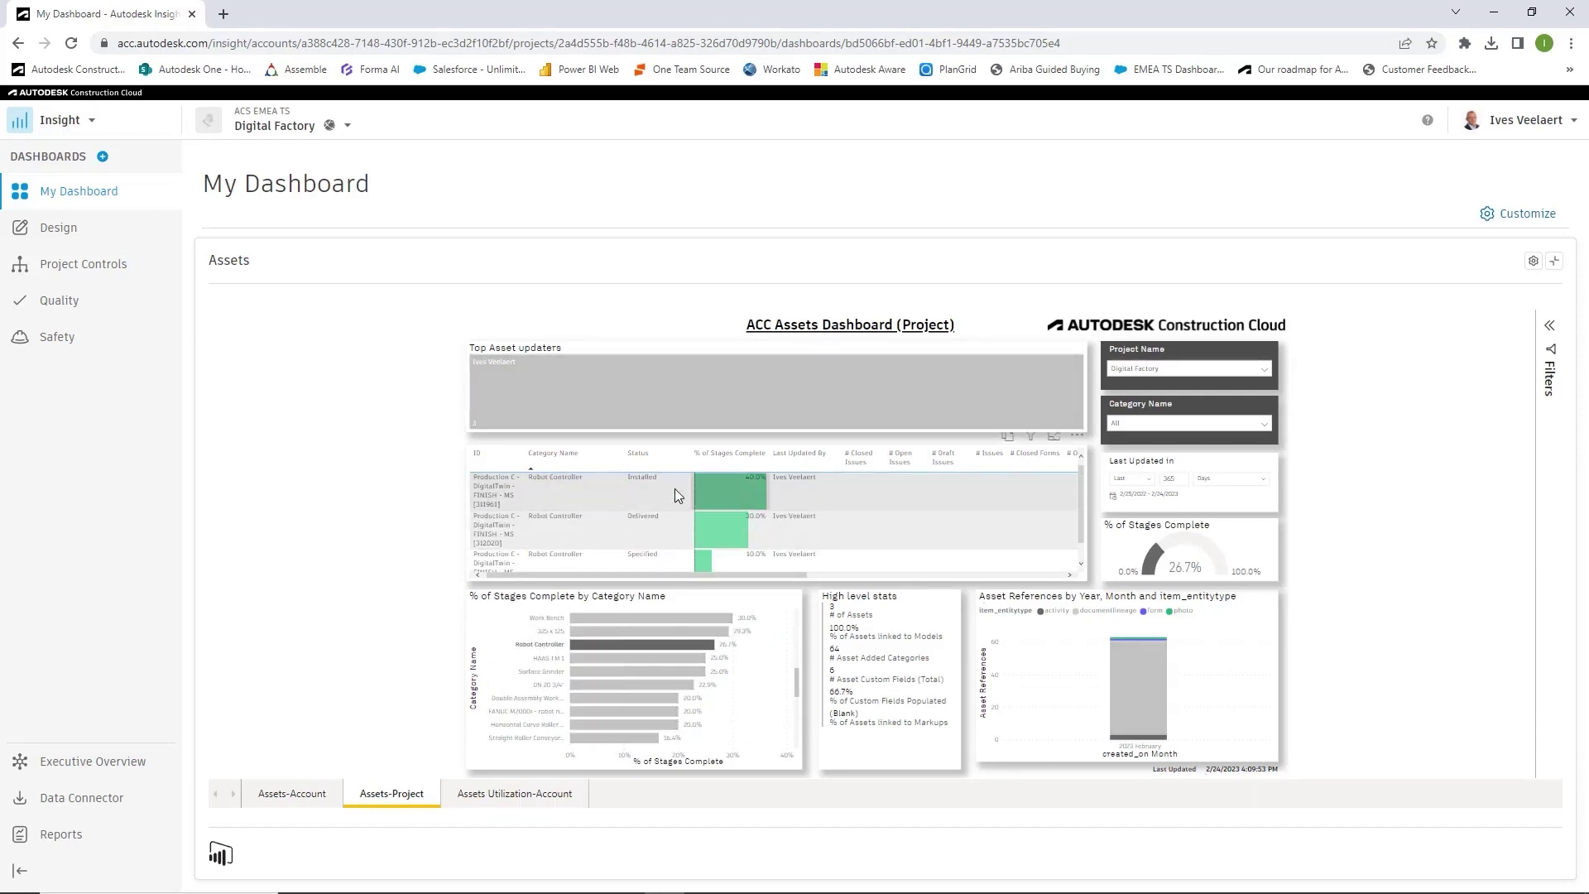
{"action": "left_click", "coordinate": [970, 468]}
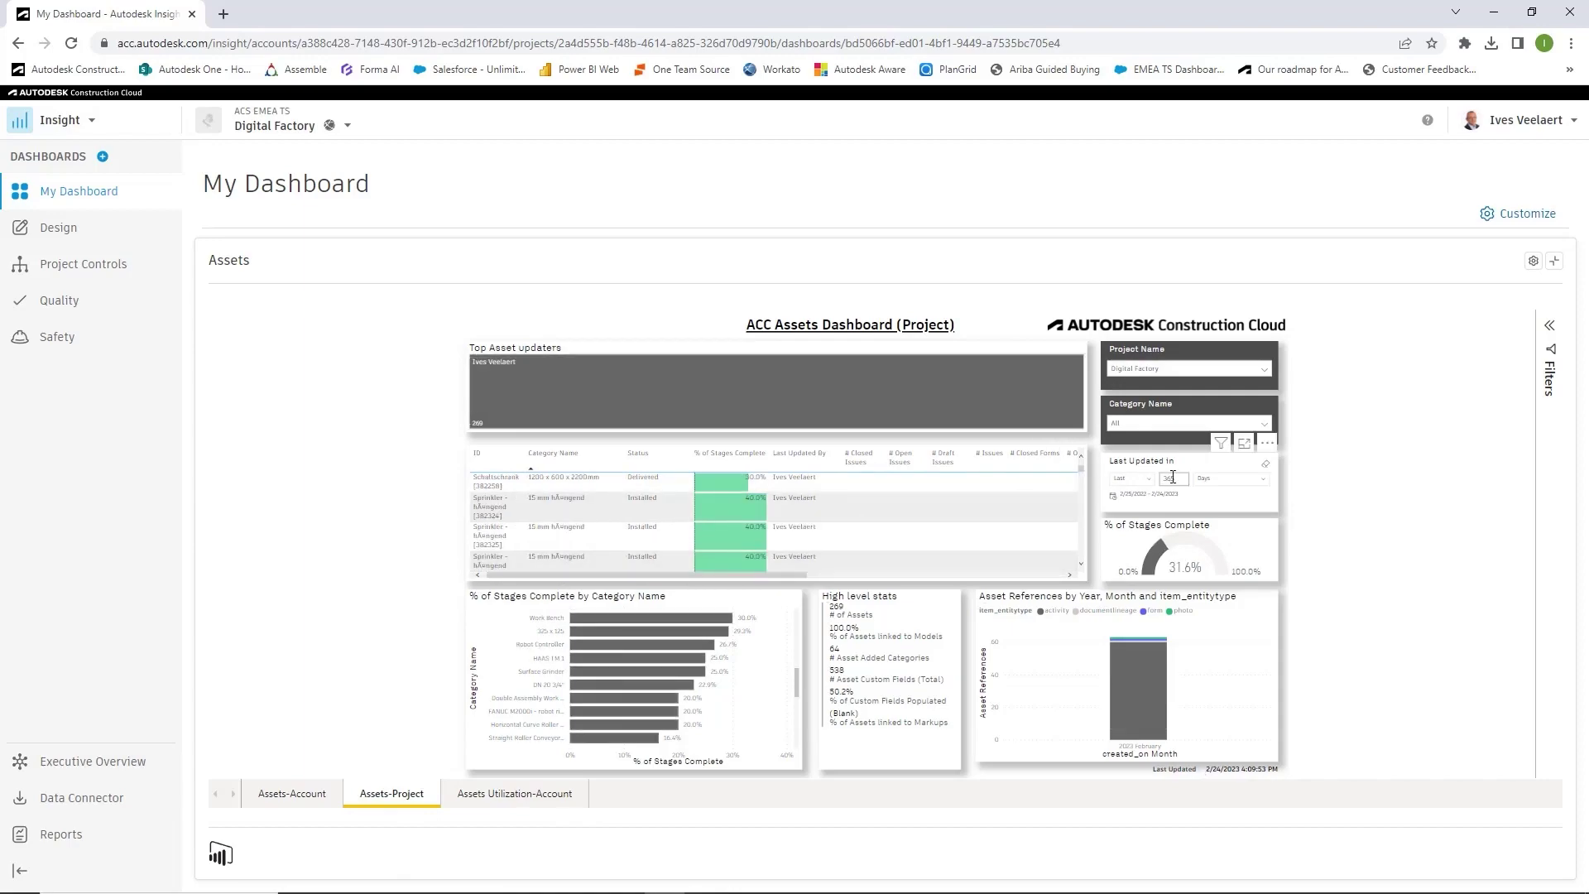